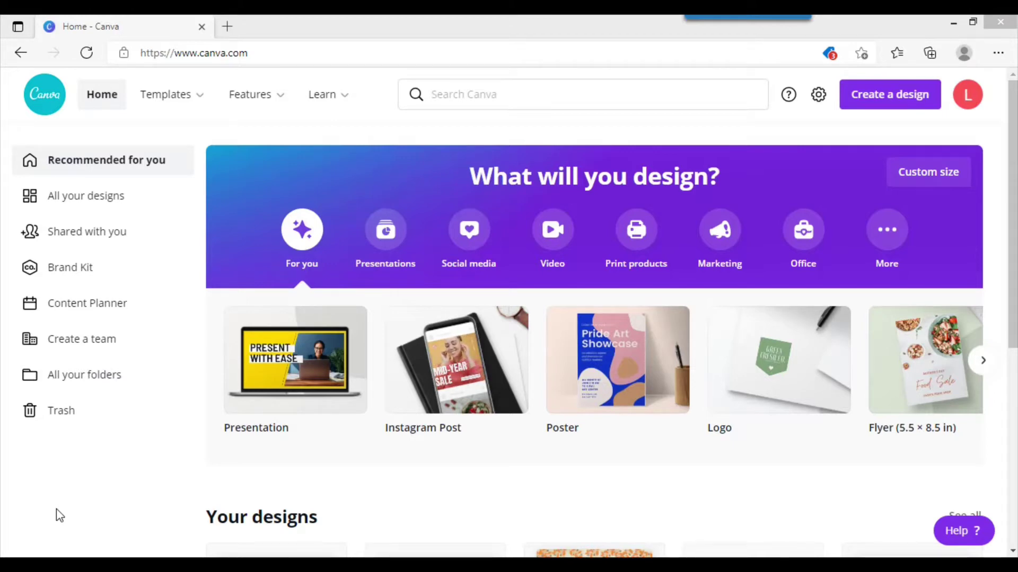
Select and deselect the web address, then dismiss the design search suggestions on Canva's home page
left_click(268, 51)
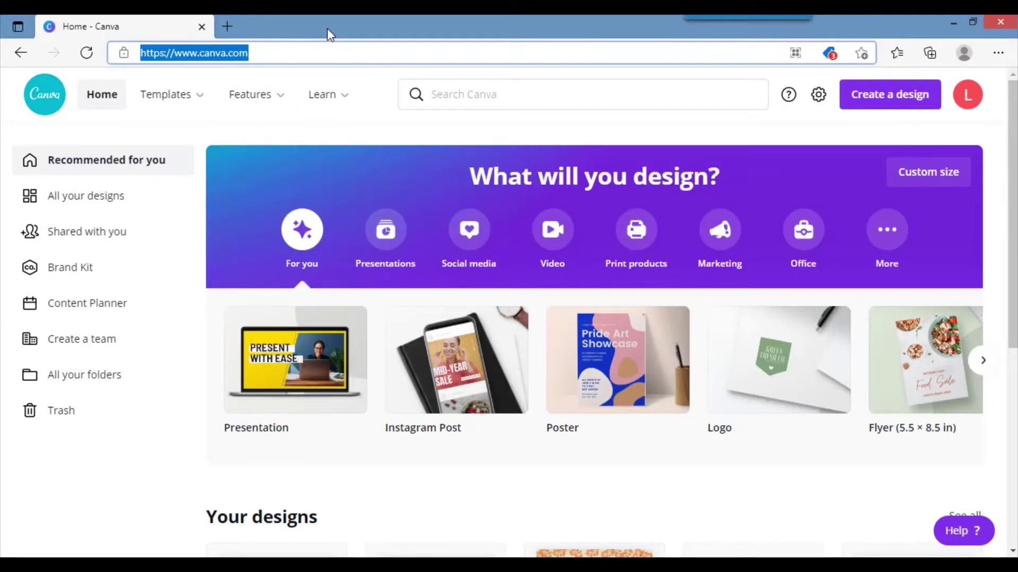
left_click(291, 53)
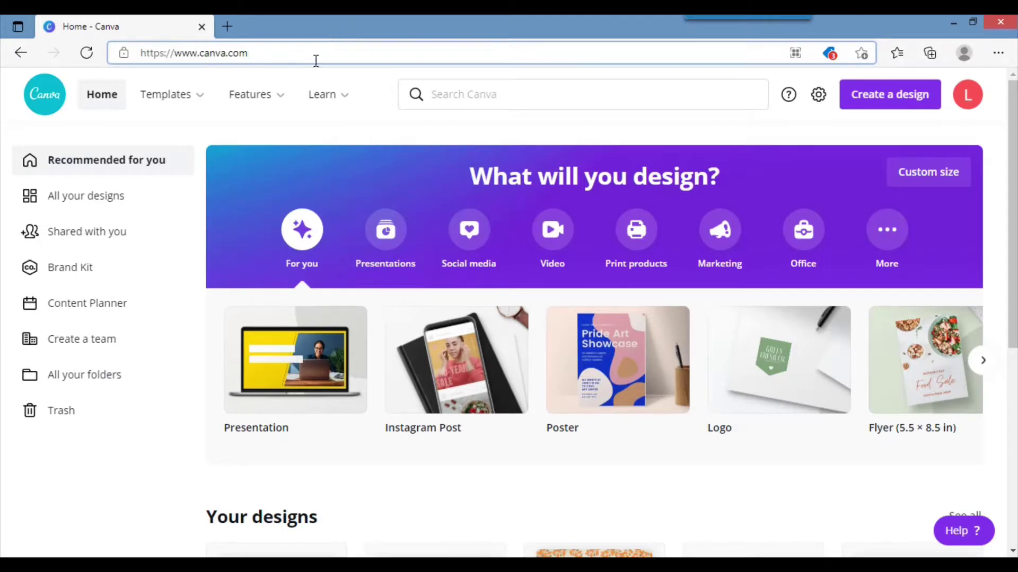
left_click(583, 99)
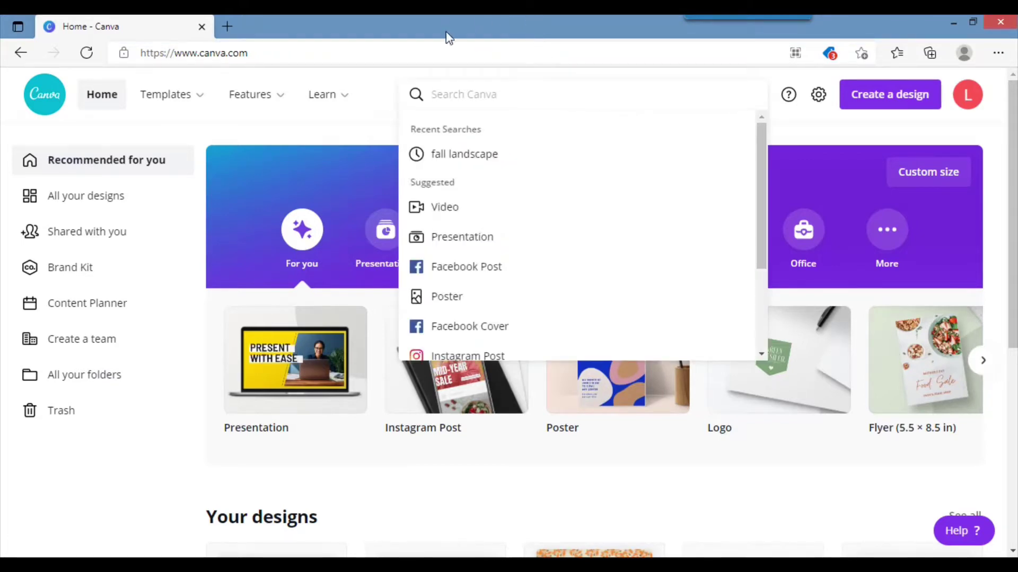
left_click(426, 53)
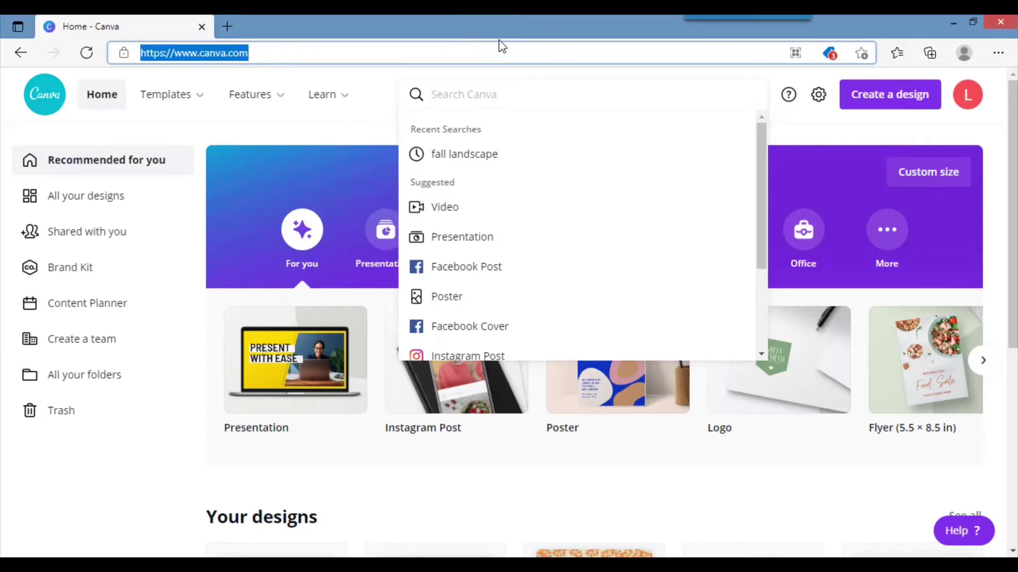
left_click(815, 139)
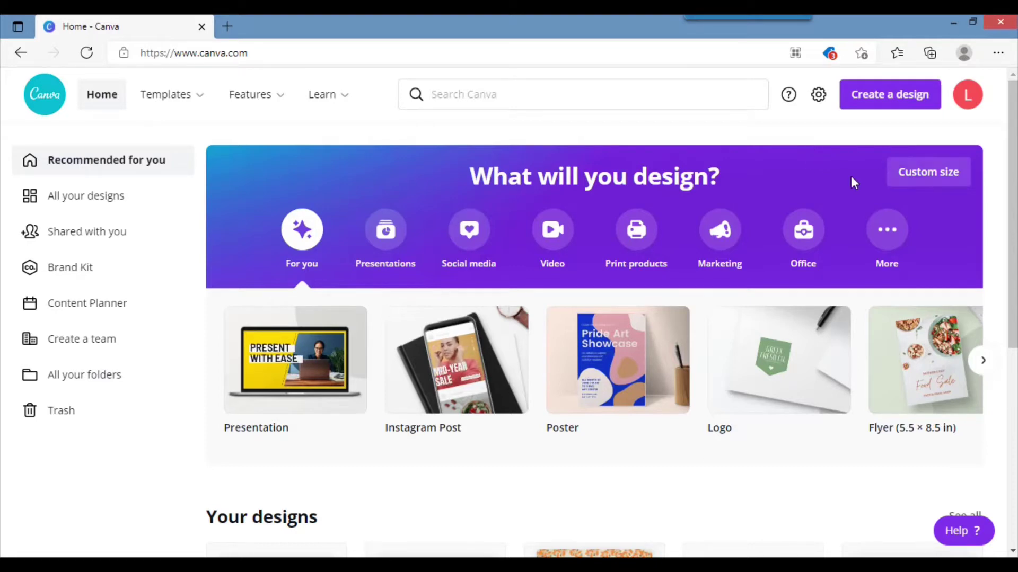
Create a new custom-size design of 7.4 × 4.3 inches
left_click(934, 182)
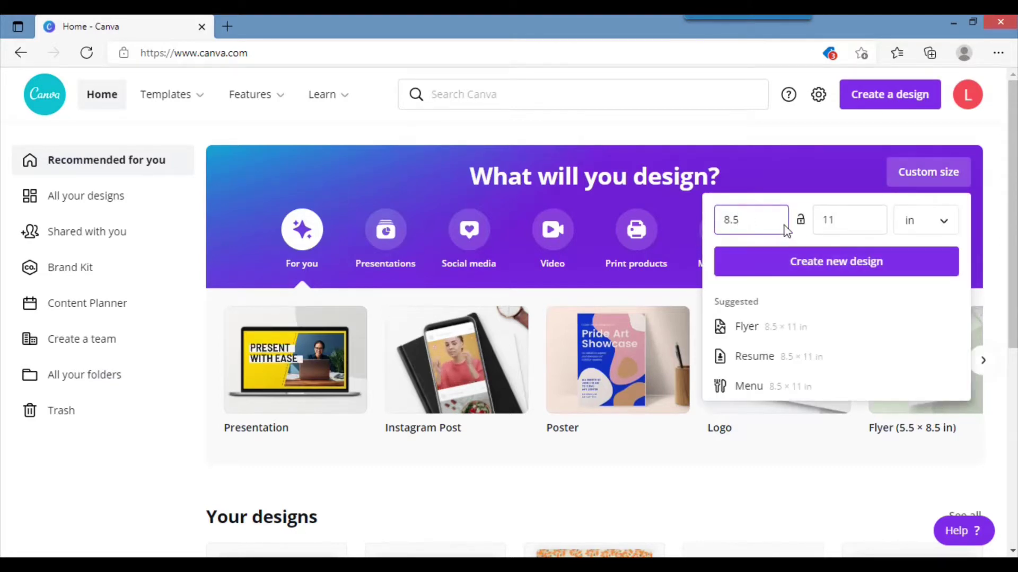
key("BackSpace")
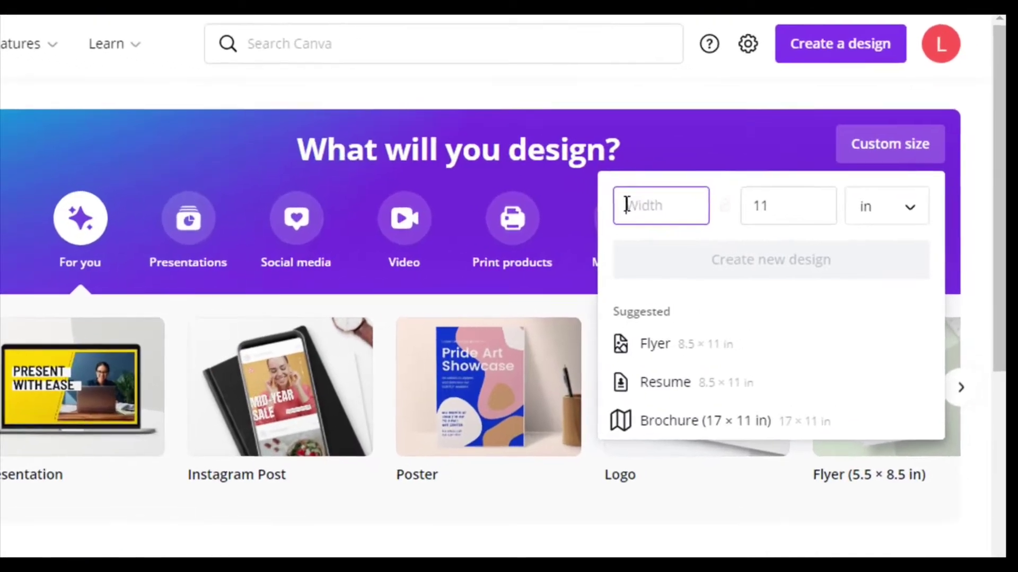
type("7.4")
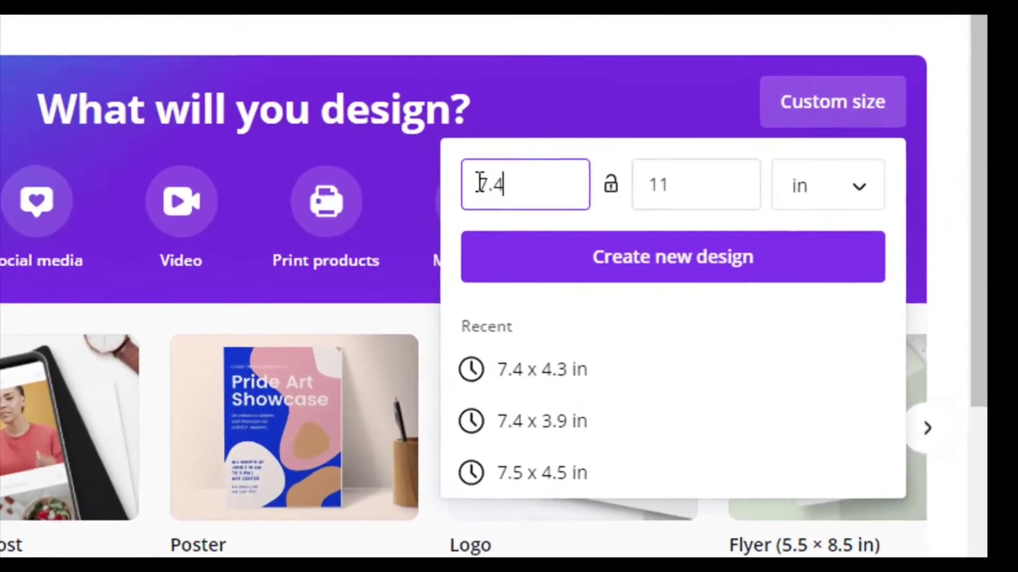
key("Tab")
key("Tab")
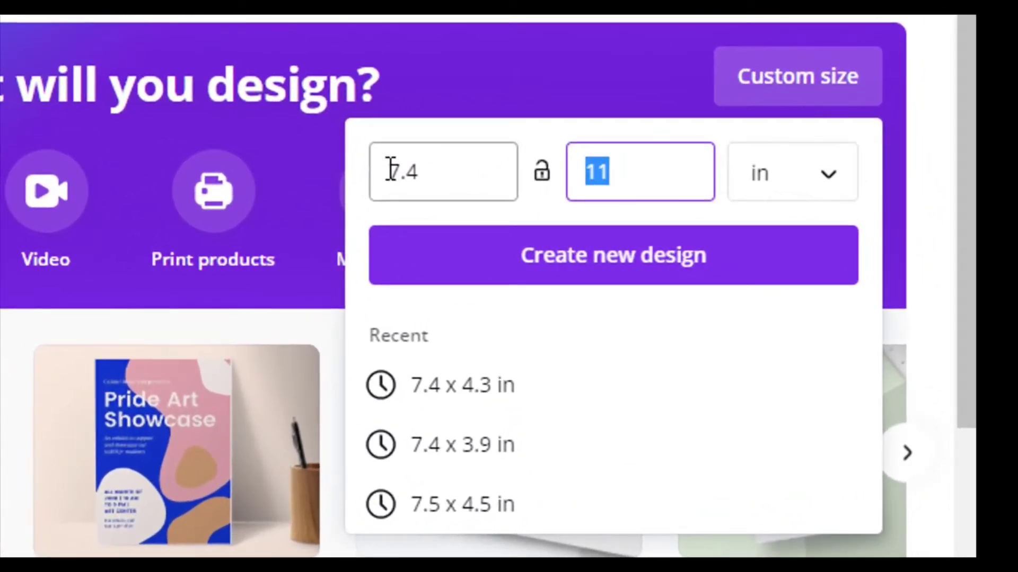
type("4.3")
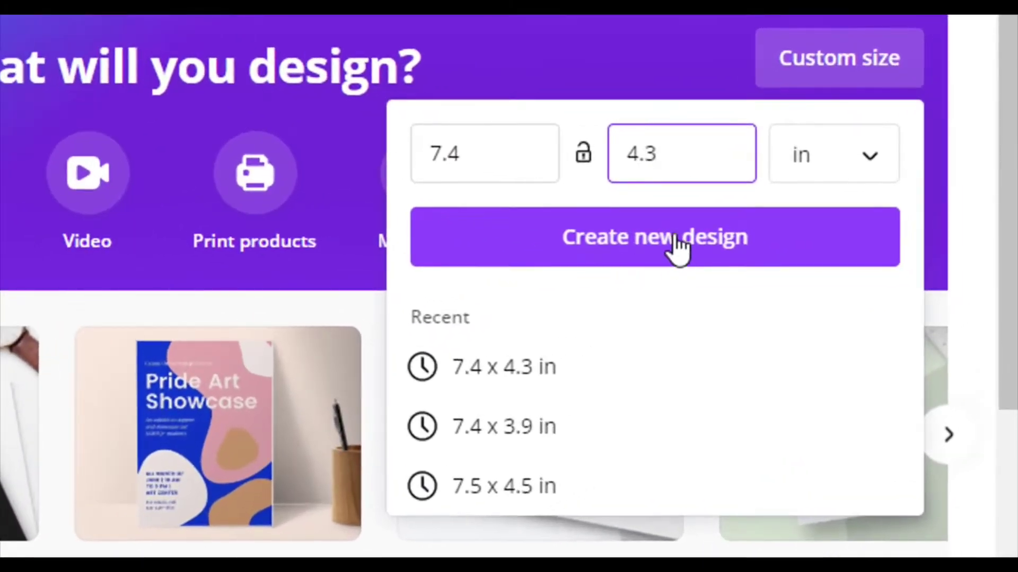
left_click(750, 254)
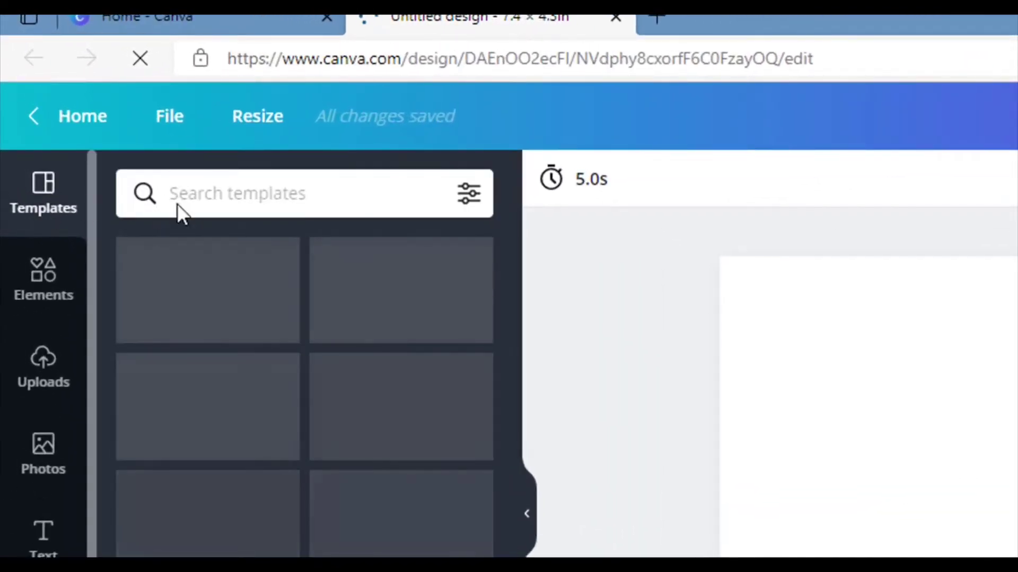
Search the templates for 'fall' and browse down through the results
left_click(191, 194)
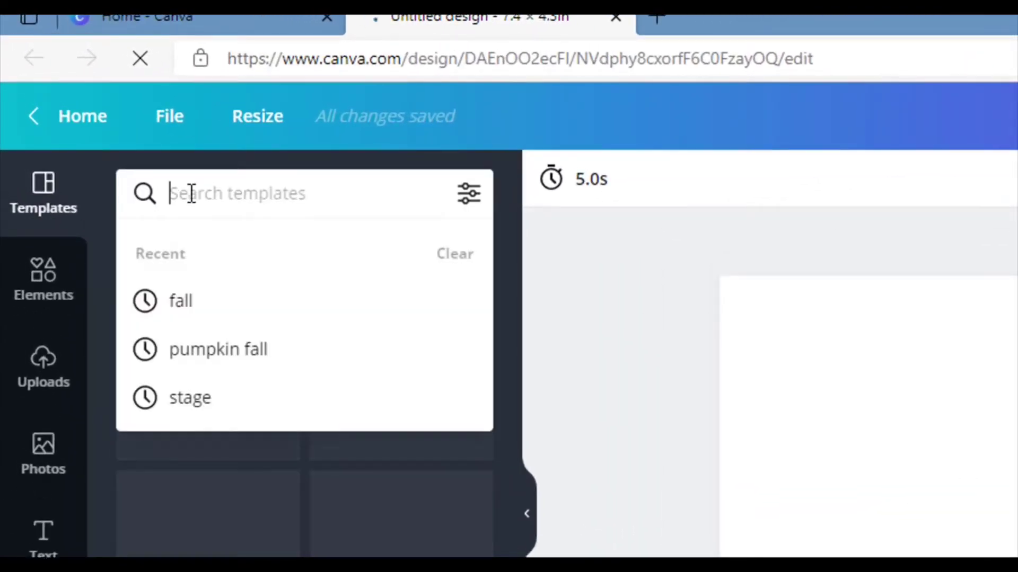
type("fall")
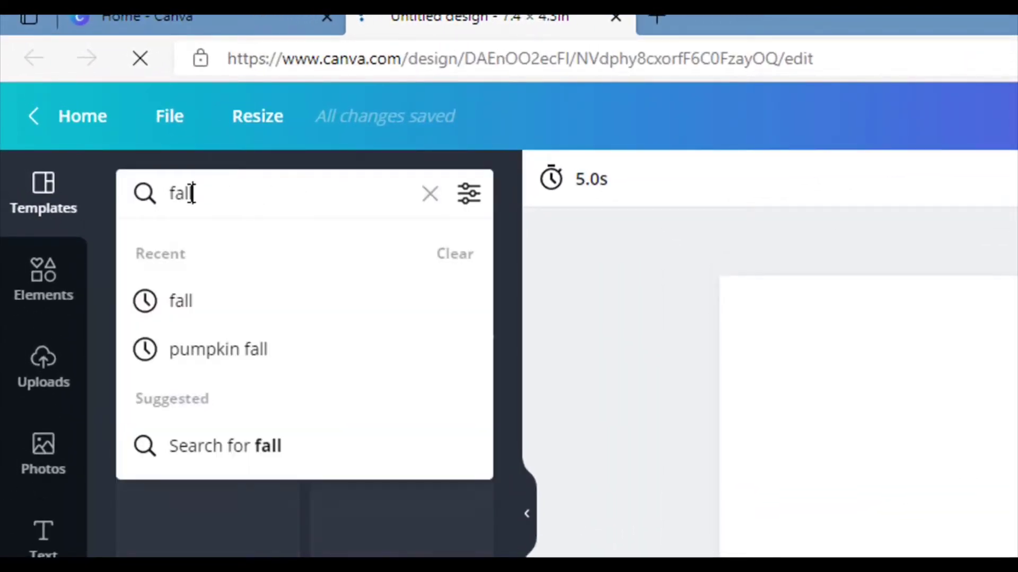
key("Return")
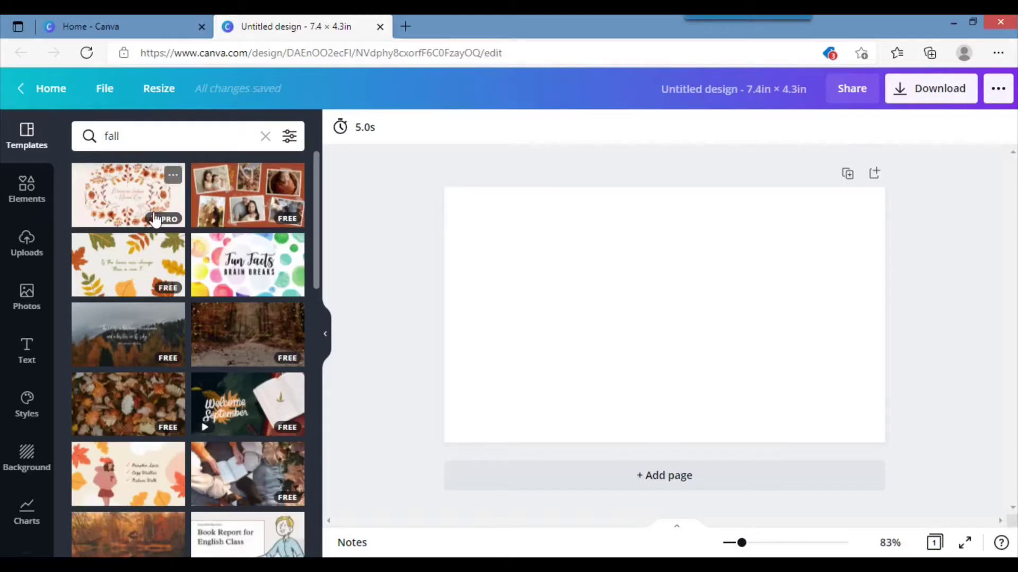
scroll(253, 328, "down", 5)
scroll(157, 220, "down", 3)
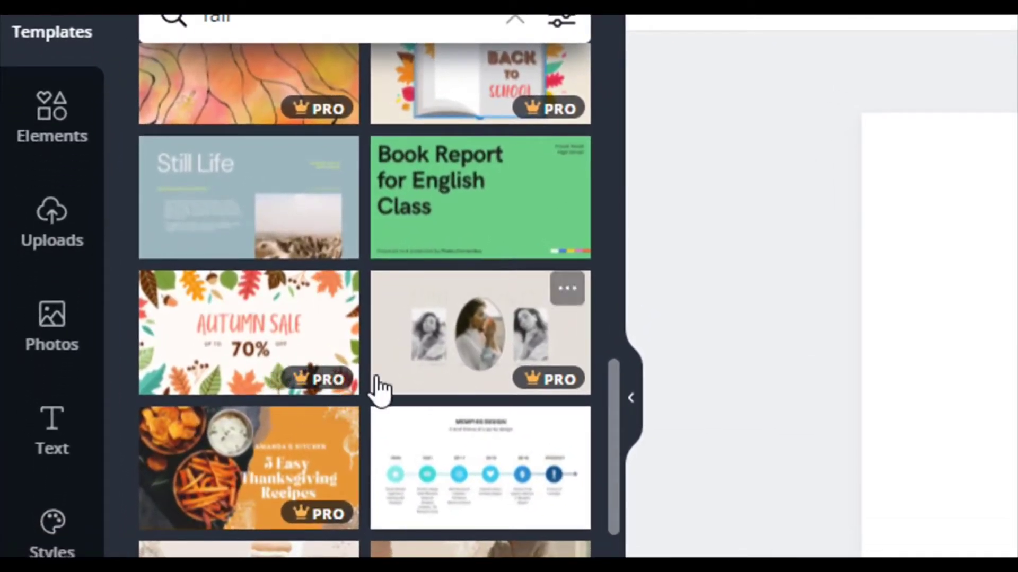
scroll(375, 336, "down", 8)
scroll(380, 275, "down", 3)
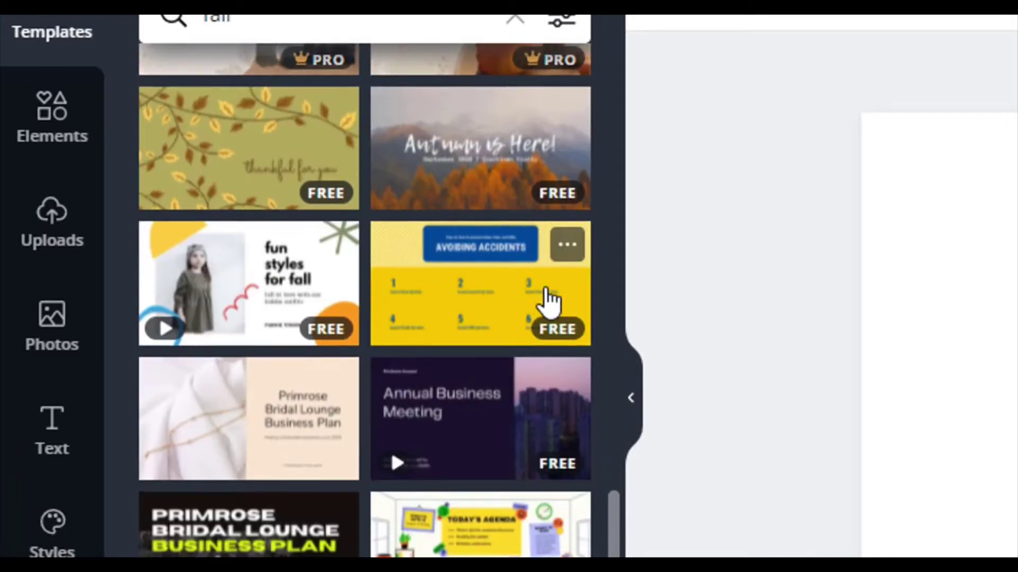
scroll(257, 313, "down", 15)
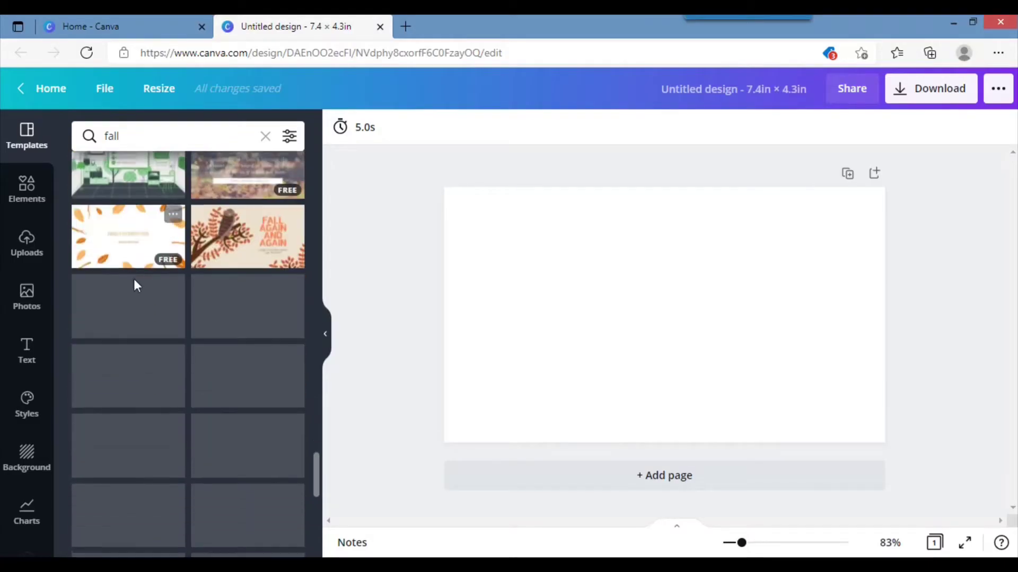
scroll(131, 281, "down", 8)
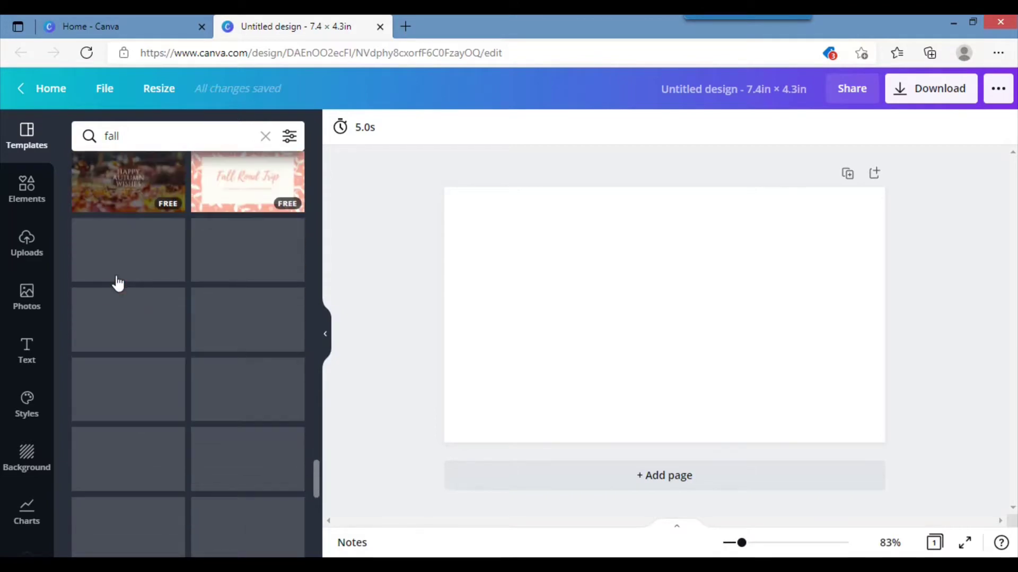
scroll(118, 228, "down", 2)
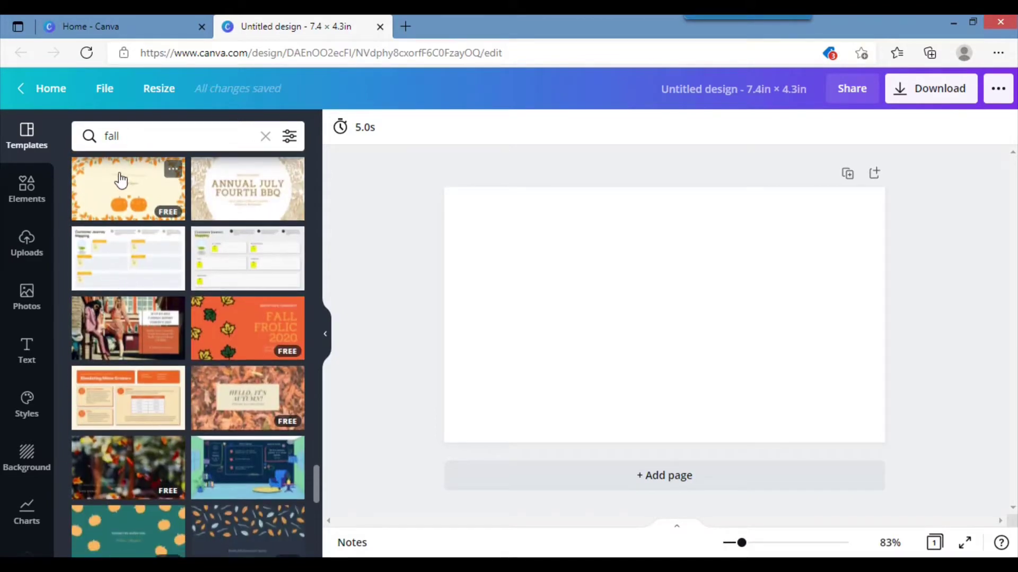
Apply the pumpkin 'Autumn is here' template and delete its quote text and pumpkins
left_click(120, 190)
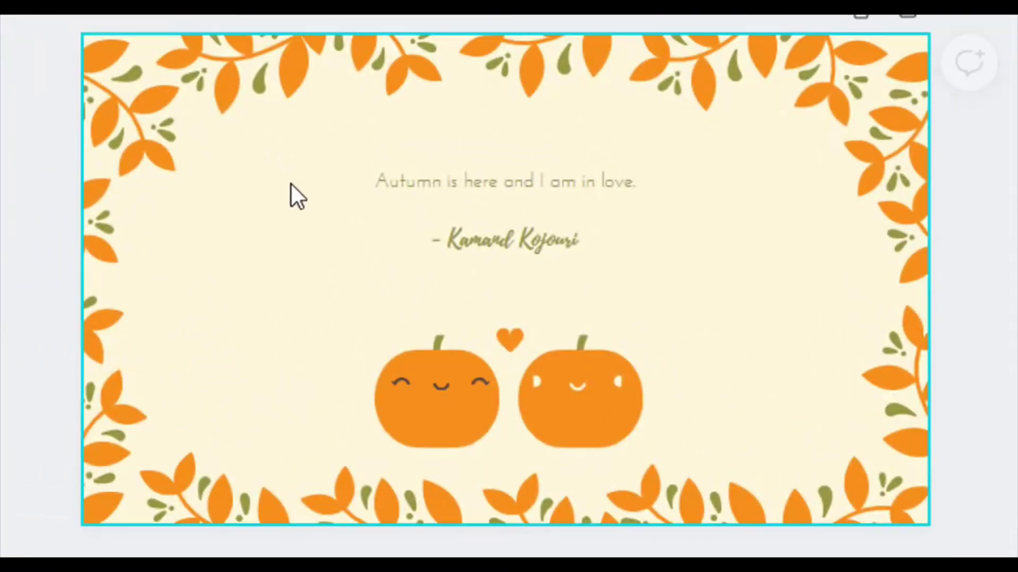
left_click_drag(302, 176, 660, 406)
key("Delete")
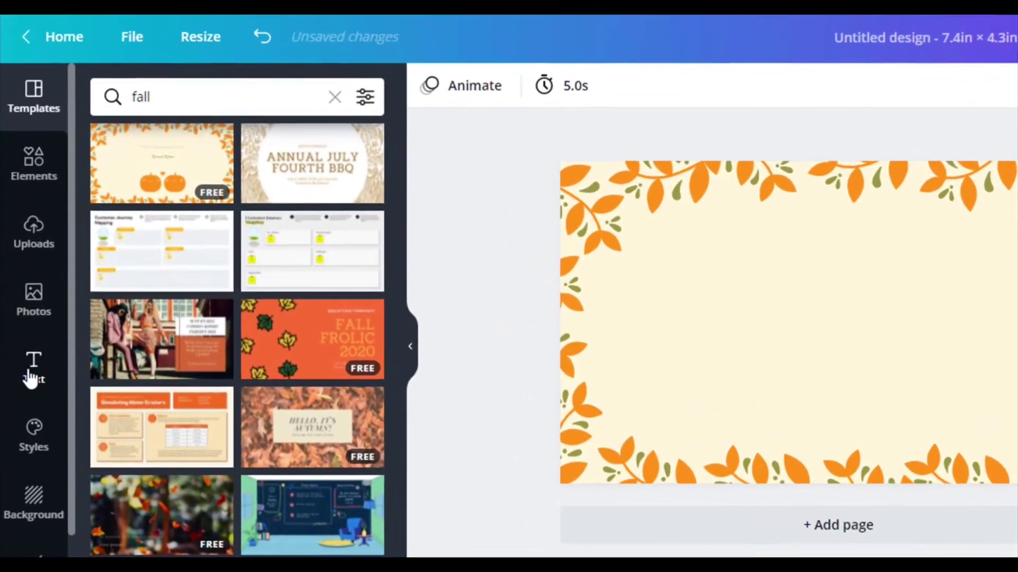
Add the 'Cue the confetti' text design and replace CUE THE with HAPPY
left_click(30, 366)
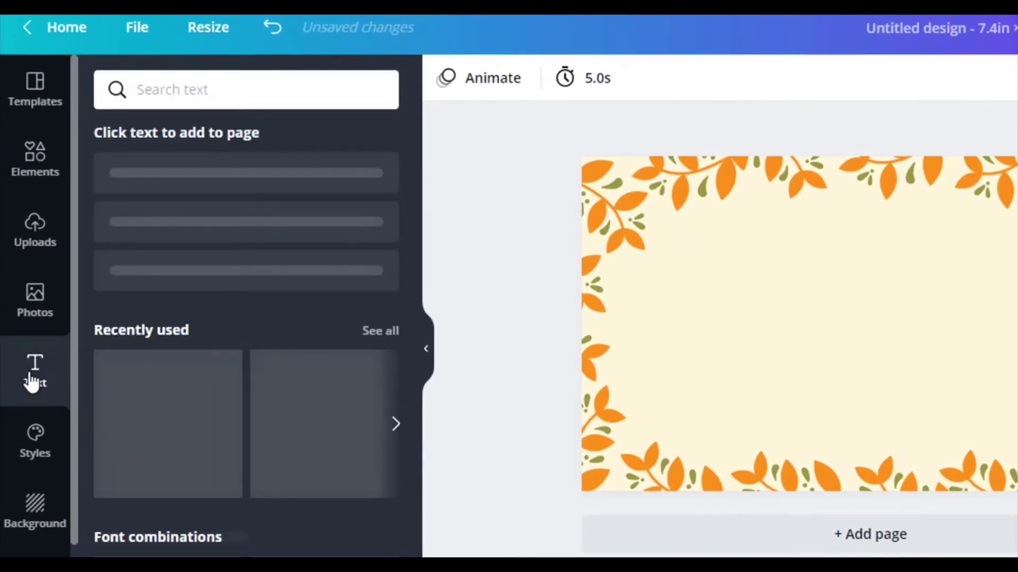
scroll(255, 437, "down", 3)
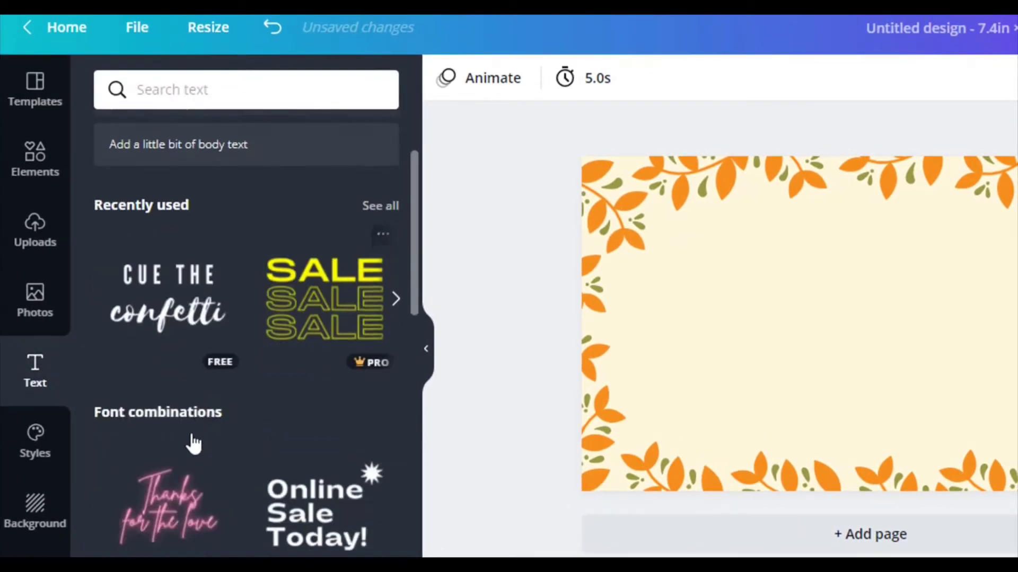
scroll(151, 460, "down", 8)
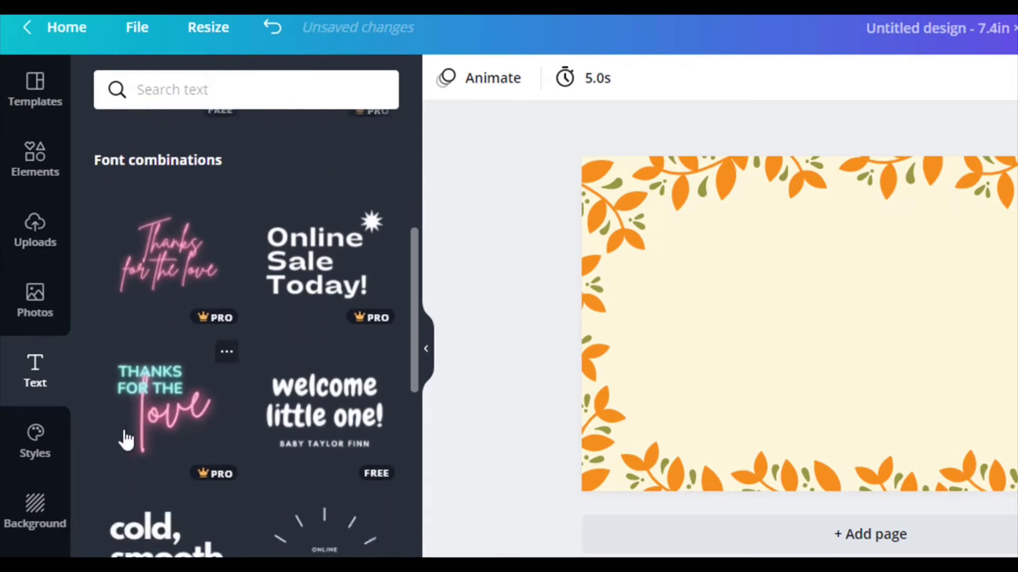
scroll(118, 455, "down", 8)
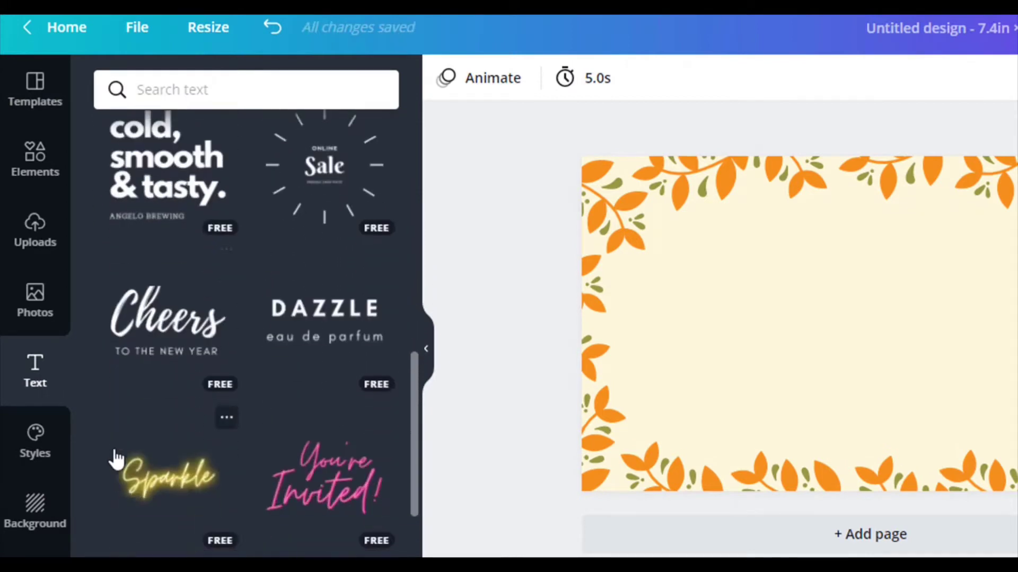
scroll(135, 432, "down", 6)
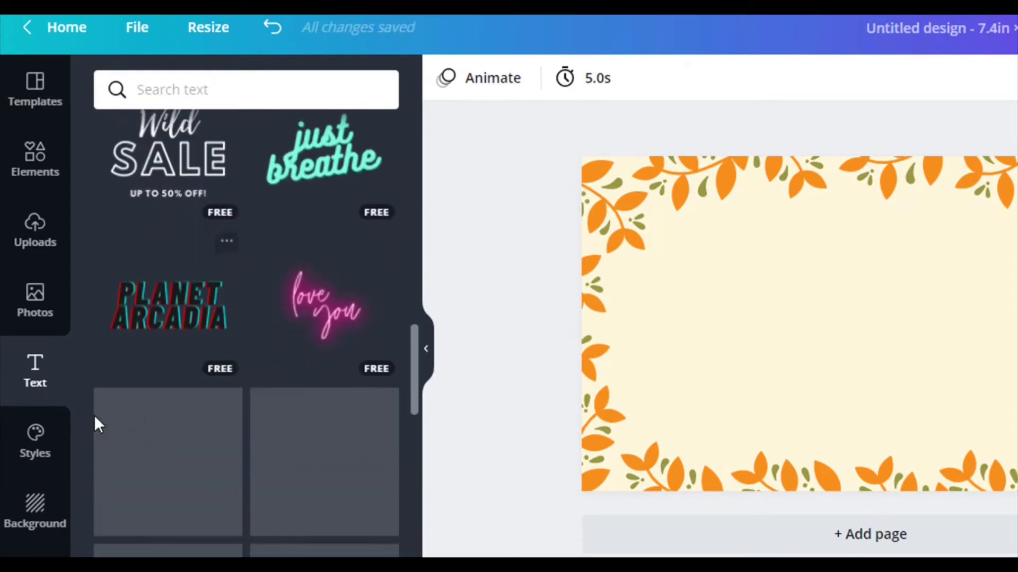
scroll(122, 412, "down", 2)
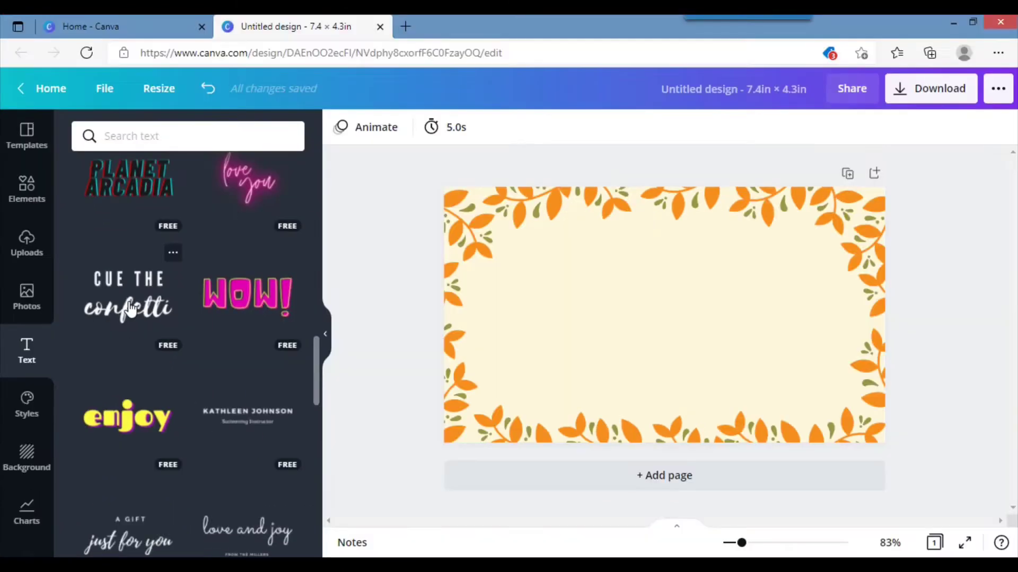
left_click(131, 310)
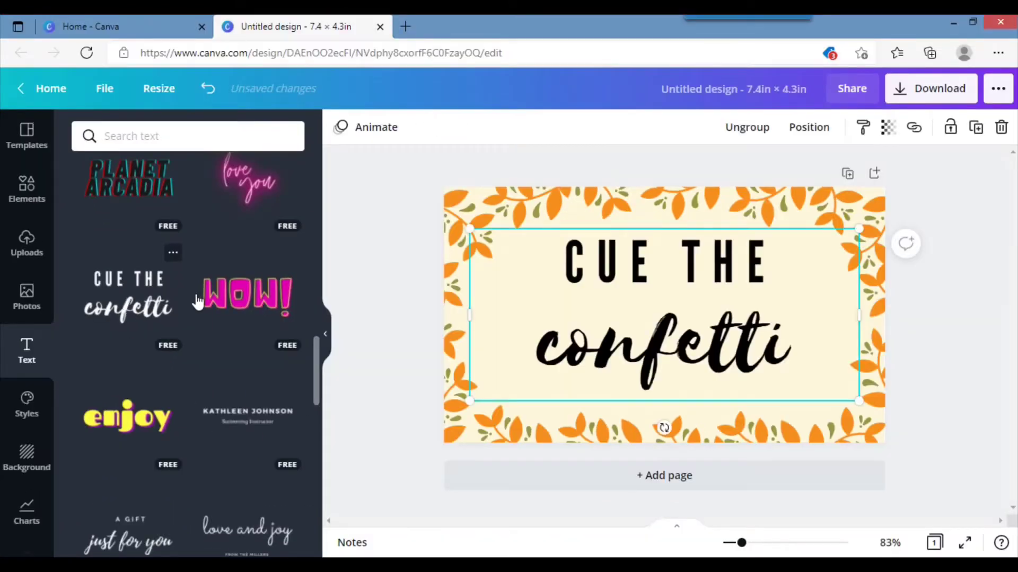
double_click(590, 271)
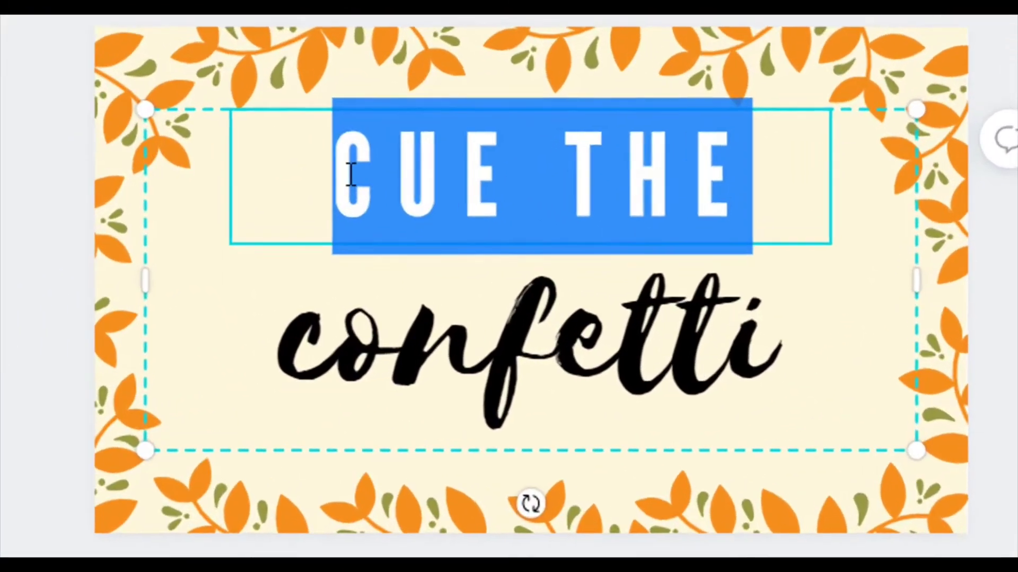
type("HAPPY")
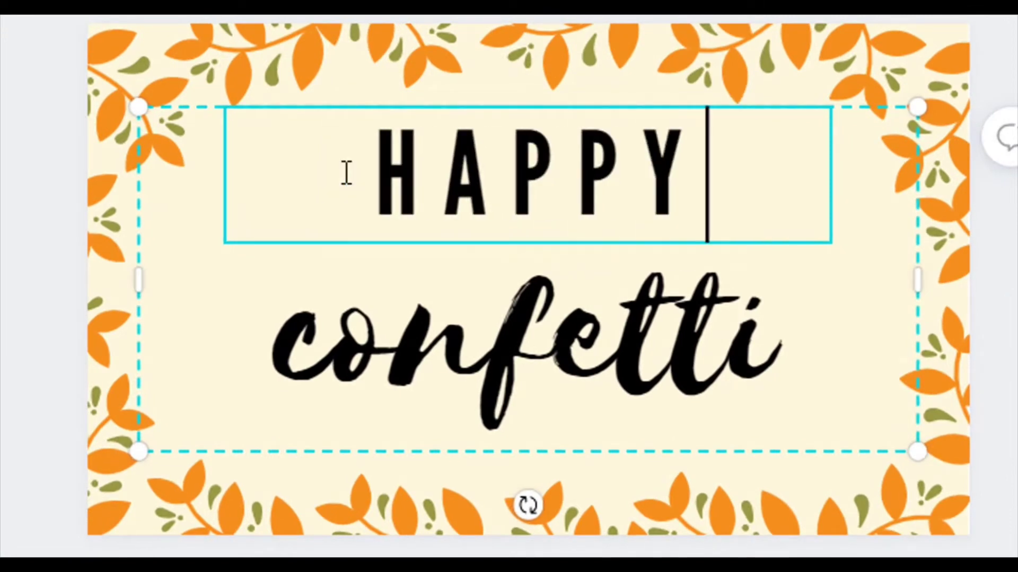
Tighten HAPPY's letter spacing to 37 and change confetti to Fall
left_click_drag(375, 171, 687, 180)
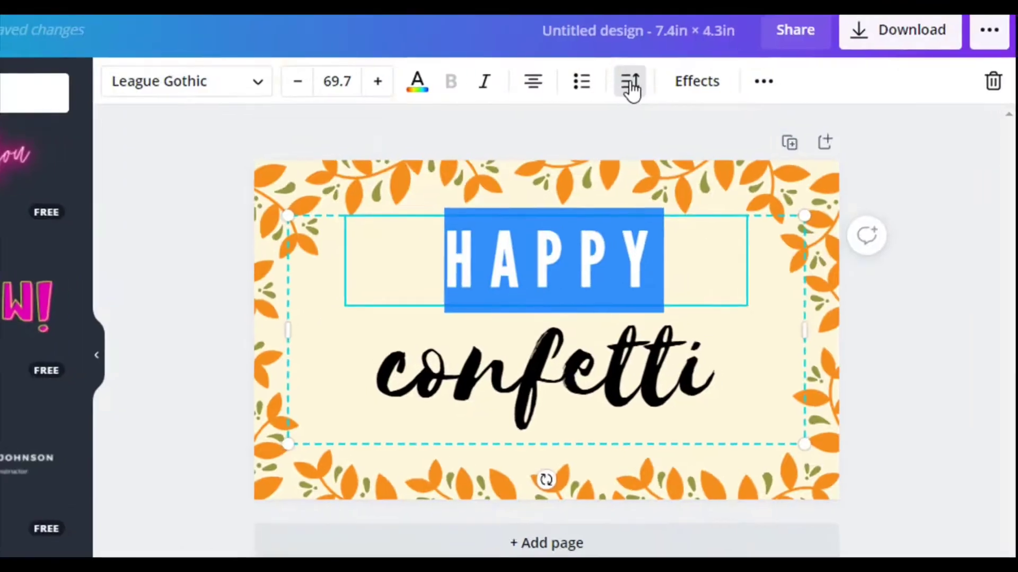
left_click(629, 86)
left_click_drag(651, 187, 620, 183)
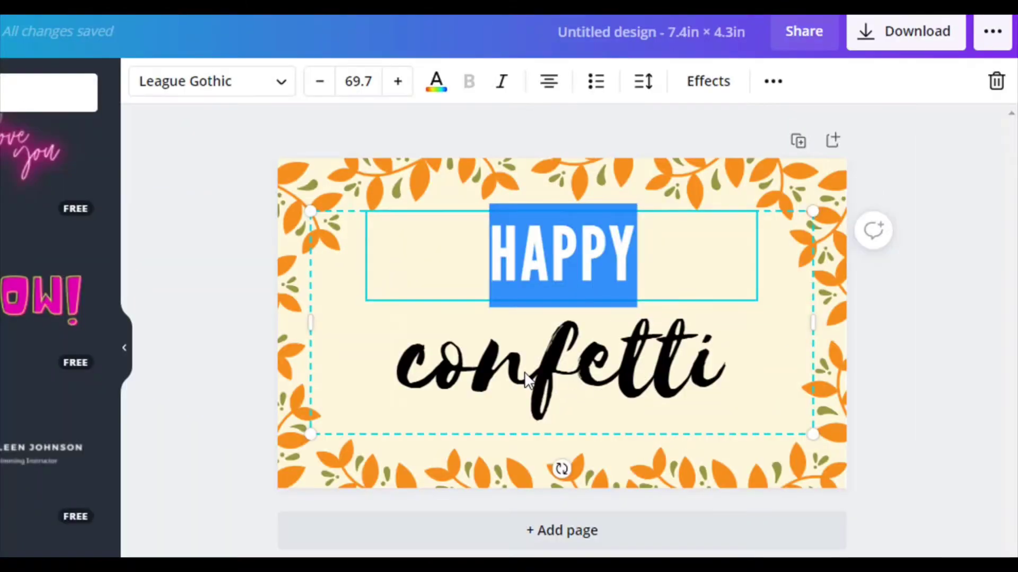
double_click(524, 374)
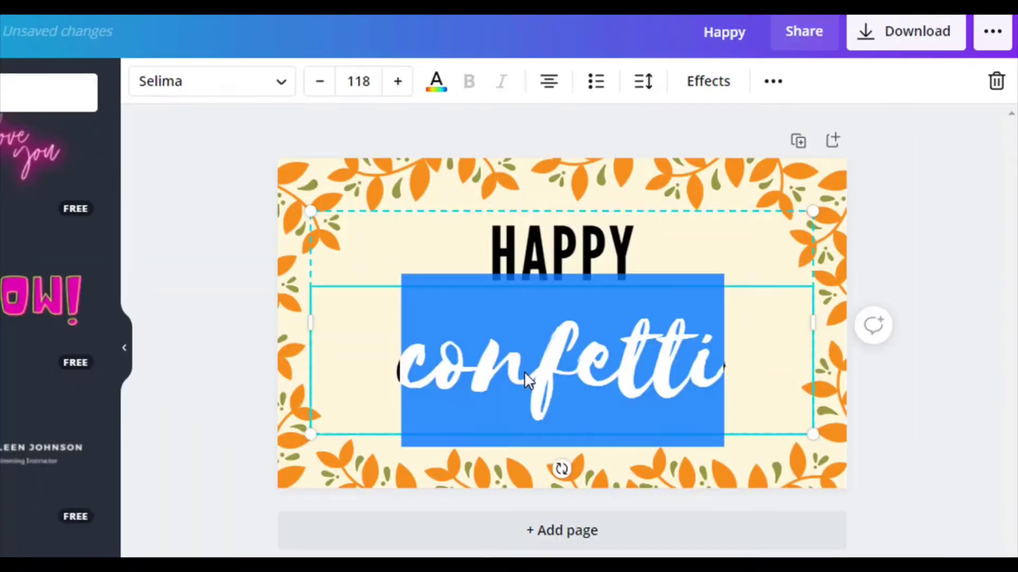
type("Fall")
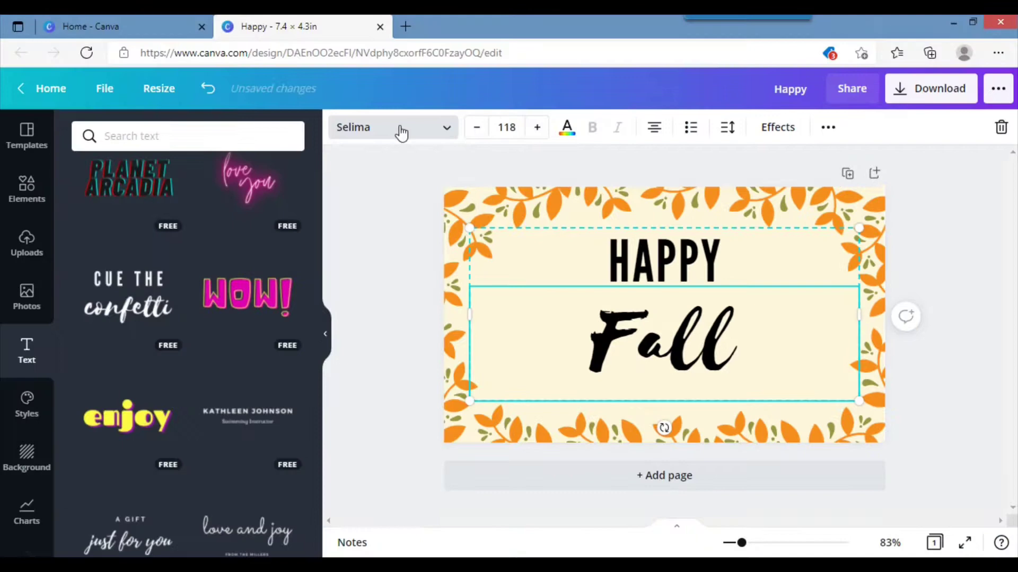
Search the fonts for 'jimm' to set the Fall text in Jimmy Script
left_click(221, 88)
left_click(289, 135)
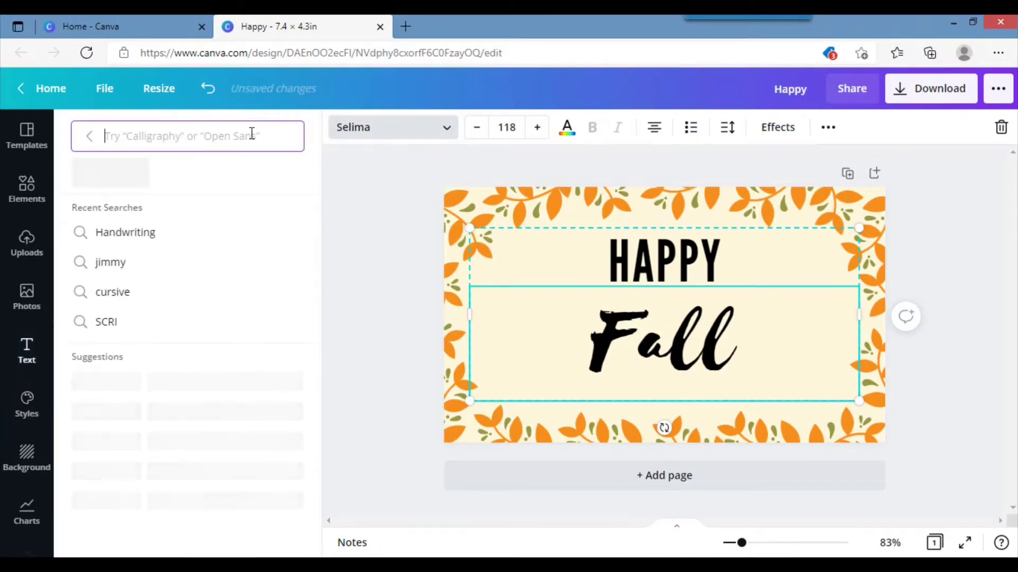
type("jimm")
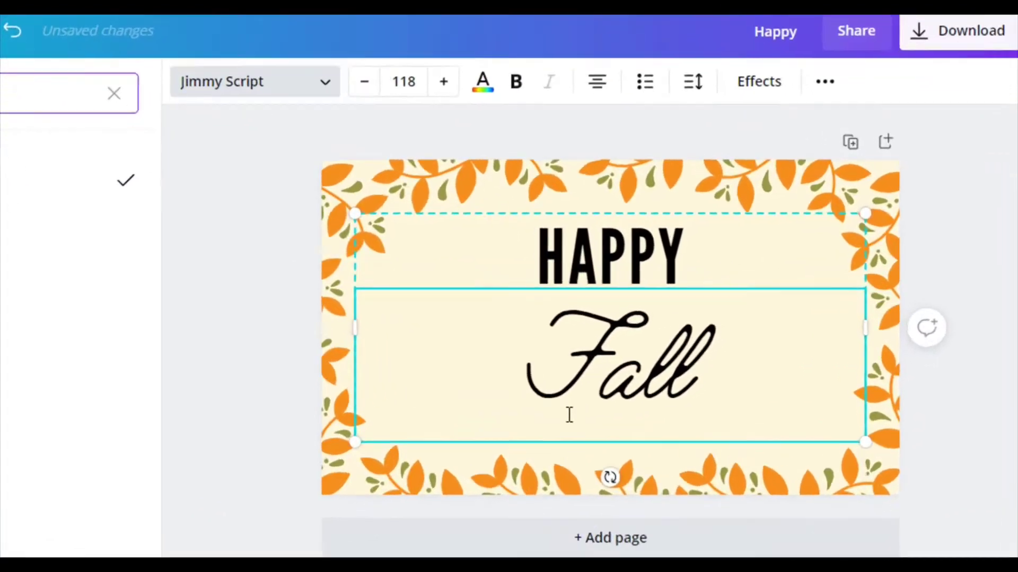
Make the word Fall bold and custom red #F80606
left_click(626, 344)
left_click_drag(626, 344, 732, 340)
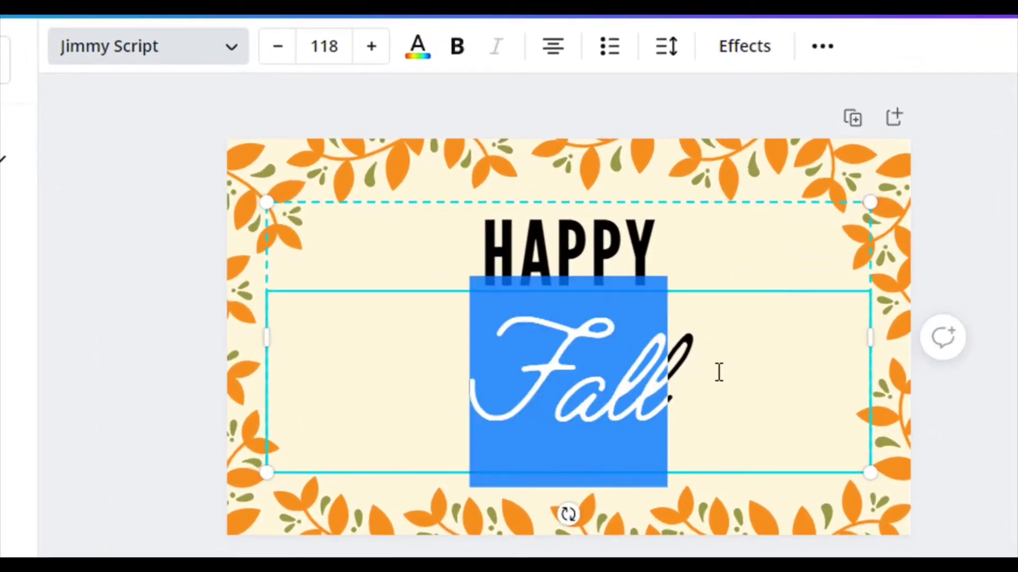
left_click(457, 48)
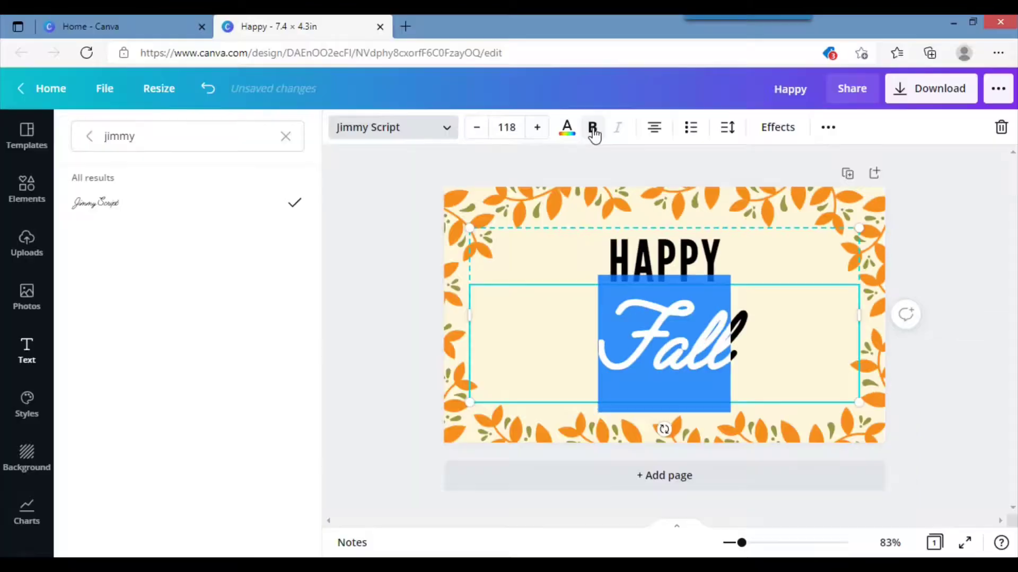
left_click(565, 130)
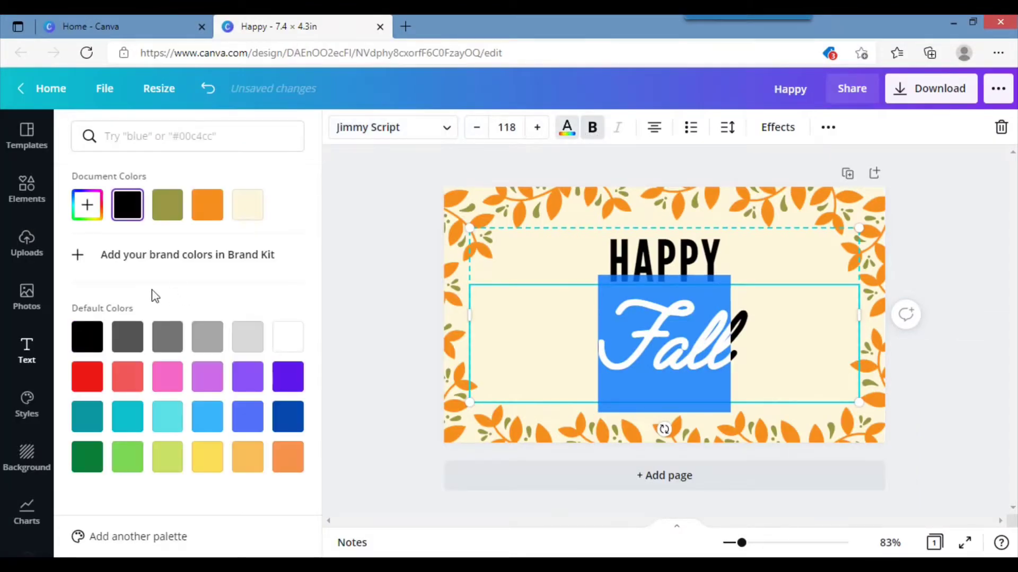
left_click(87, 206)
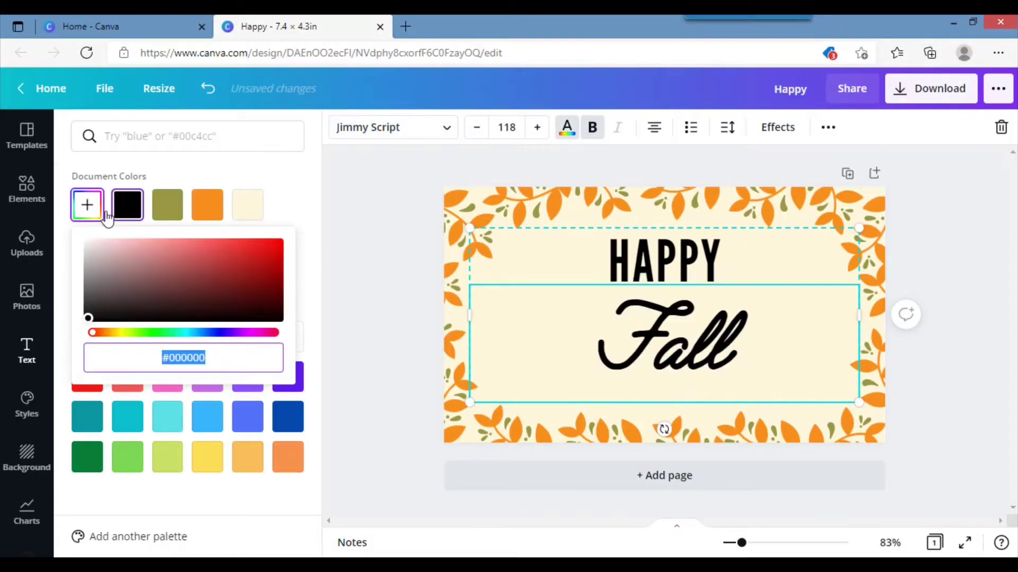
left_click(278, 244)
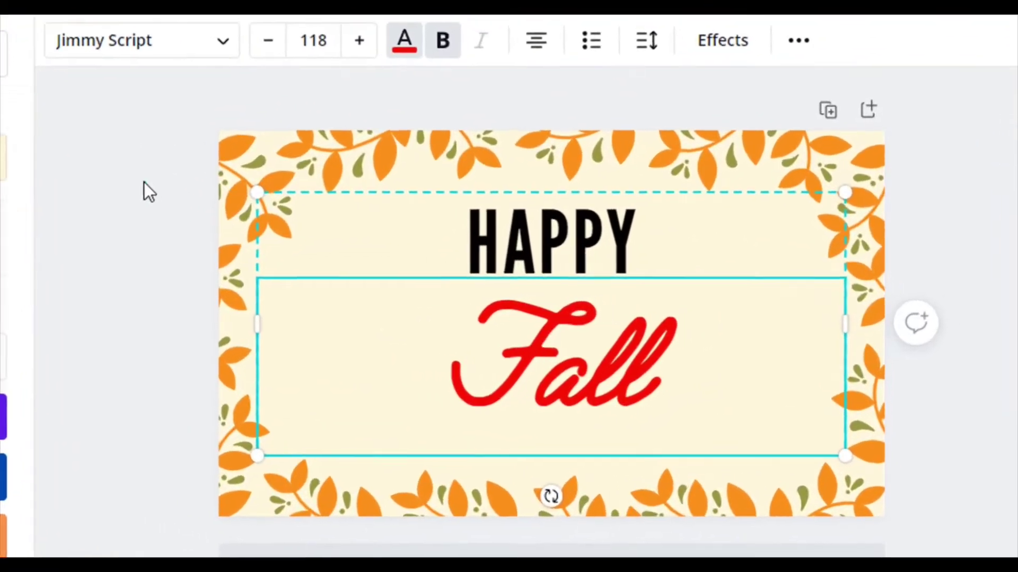
key("Escape")
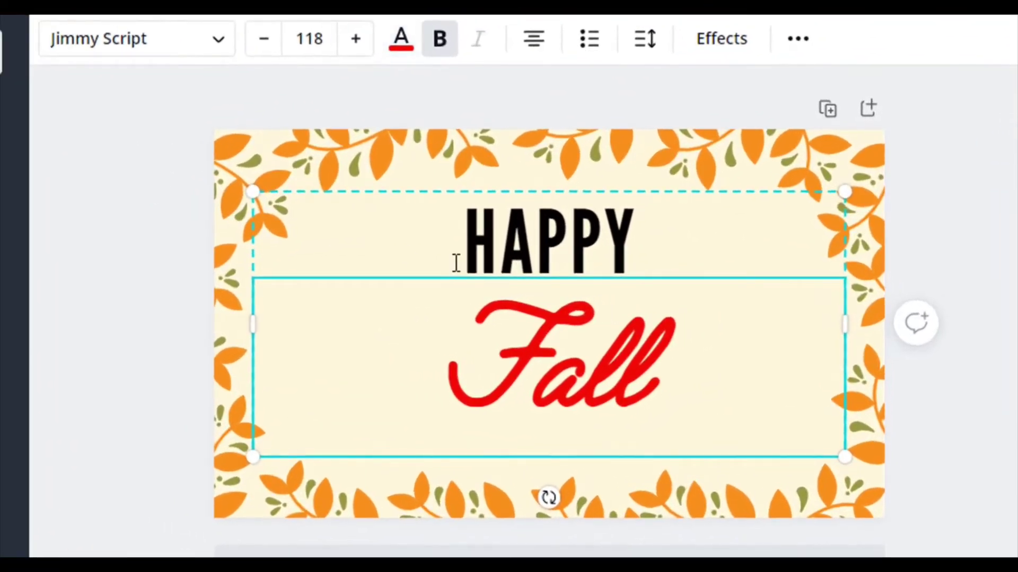
Ungroup the HAPPY and Fall title
left_click(457, 263)
left_click(430, 335)
left_click(380, 249)
right_click(375, 253)
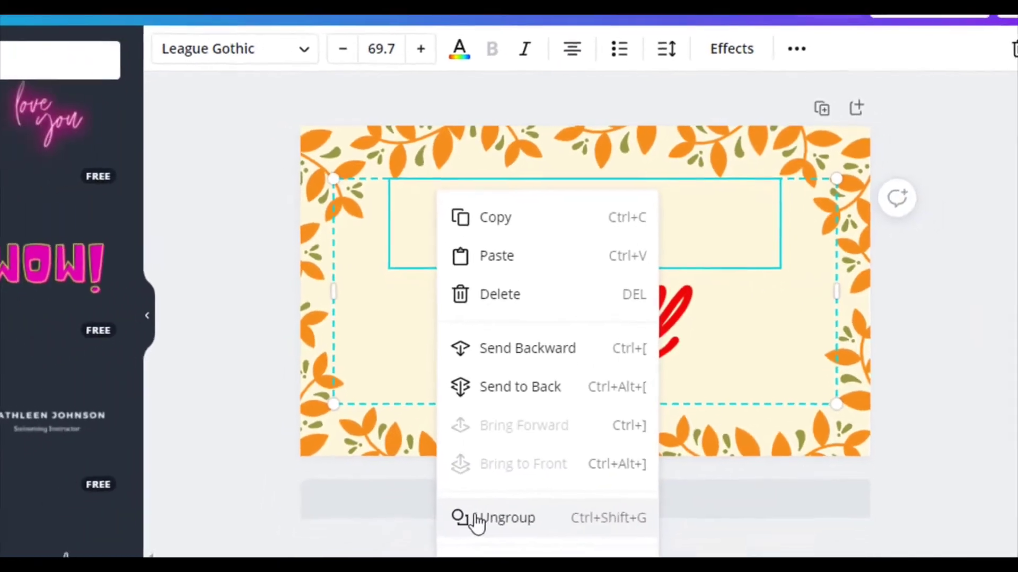
left_click(430, 571)
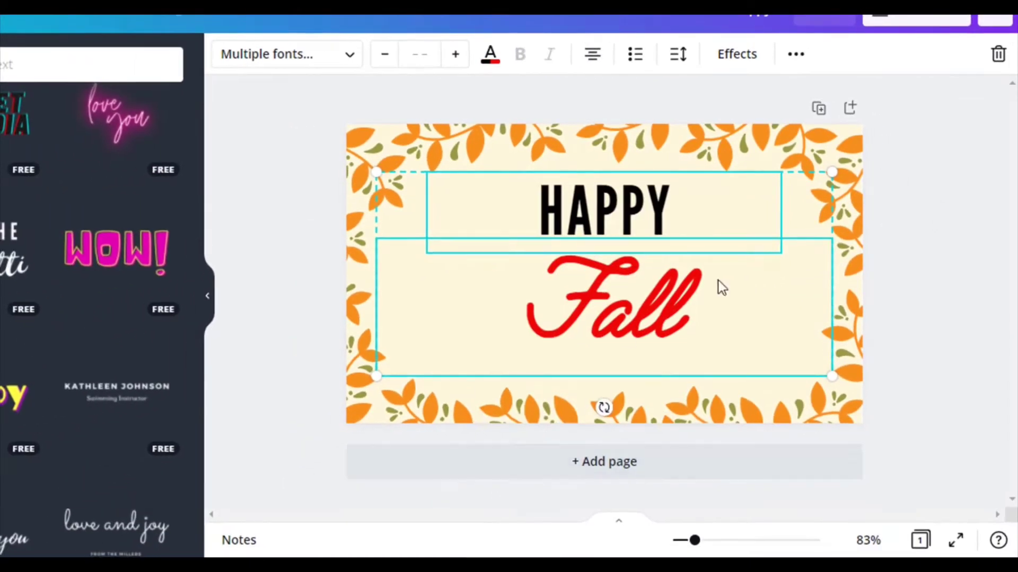
Move HAPPY up slightly and shift Fall up and right to overlap it
left_click(926, 267)
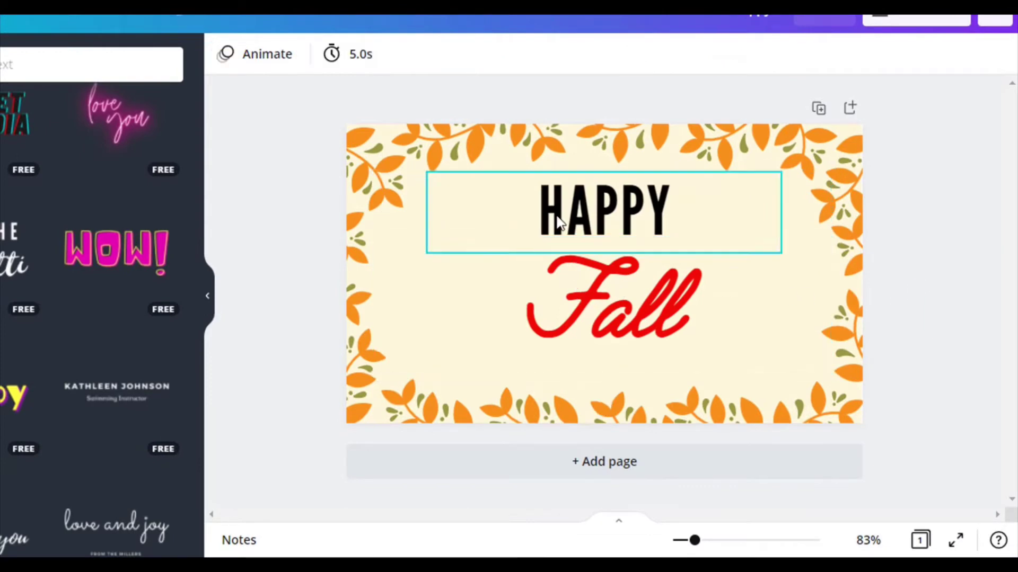
left_click(571, 232)
left_click_drag(578, 225, 567, 207)
left_click_drag(608, 322, 732, 277)
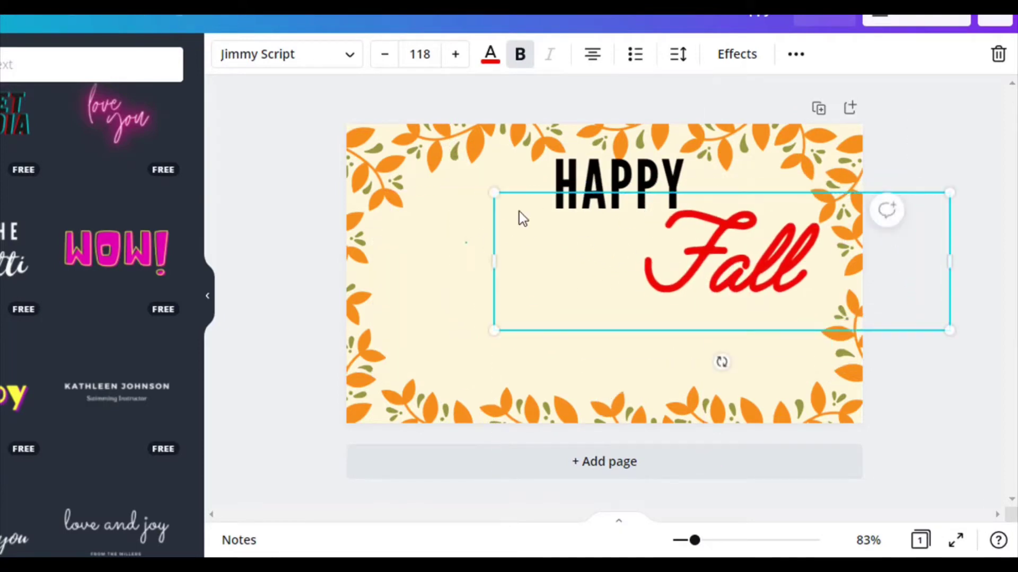
Duplicate HAPPY, place the copy below Fall, and retype it as Y'ALL
left_click(594, 204)
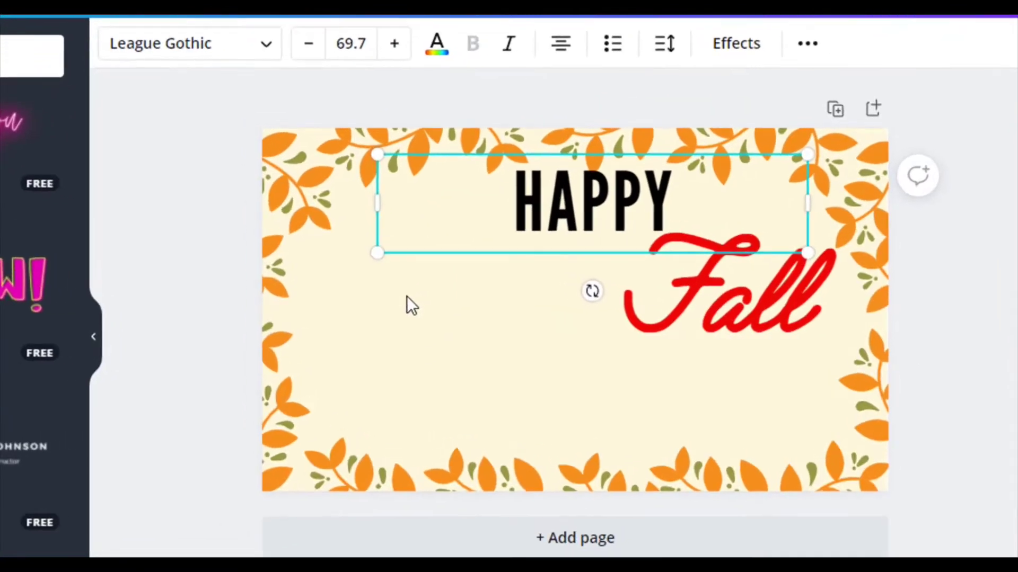
key("shift+Down")
key("shift+Right")
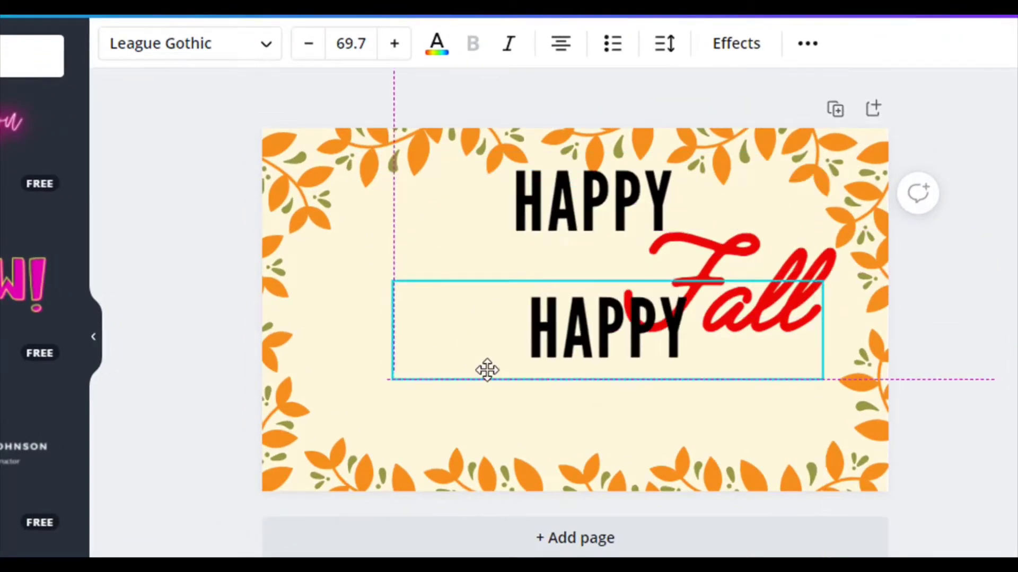
left_click_drag(492, 372, 704, 407)
double_click(705, 407)
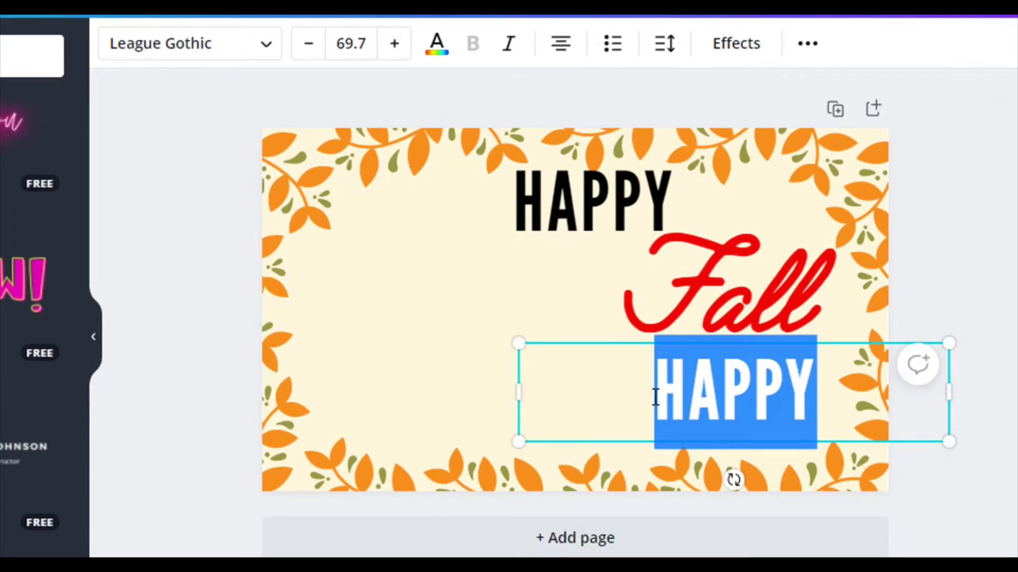
type("Y'A")
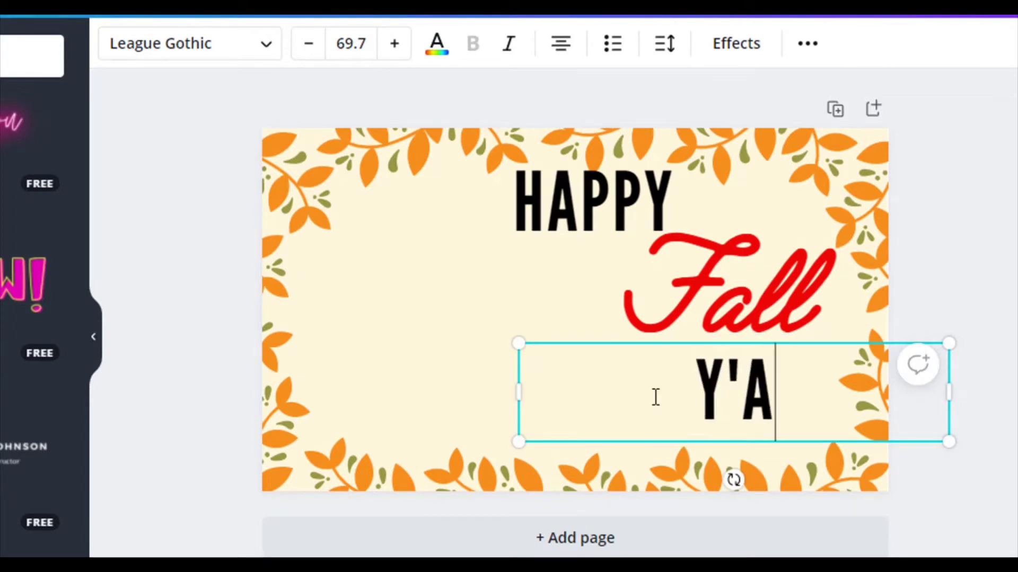
type("LL")
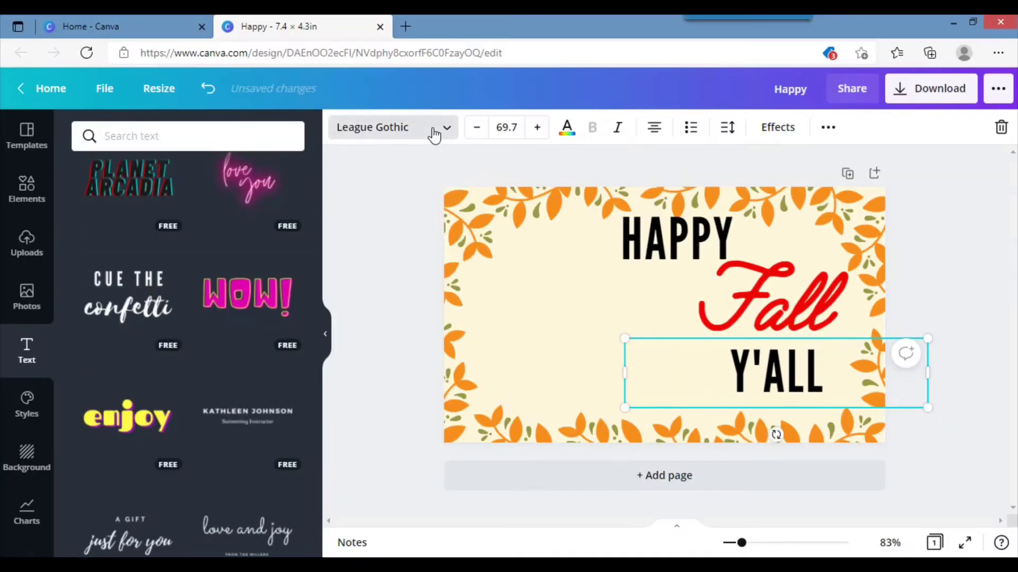
Browse the Serif font category and set Y'ALL in Neato Serif
left_click(434, 133)
left_click(285, 138)
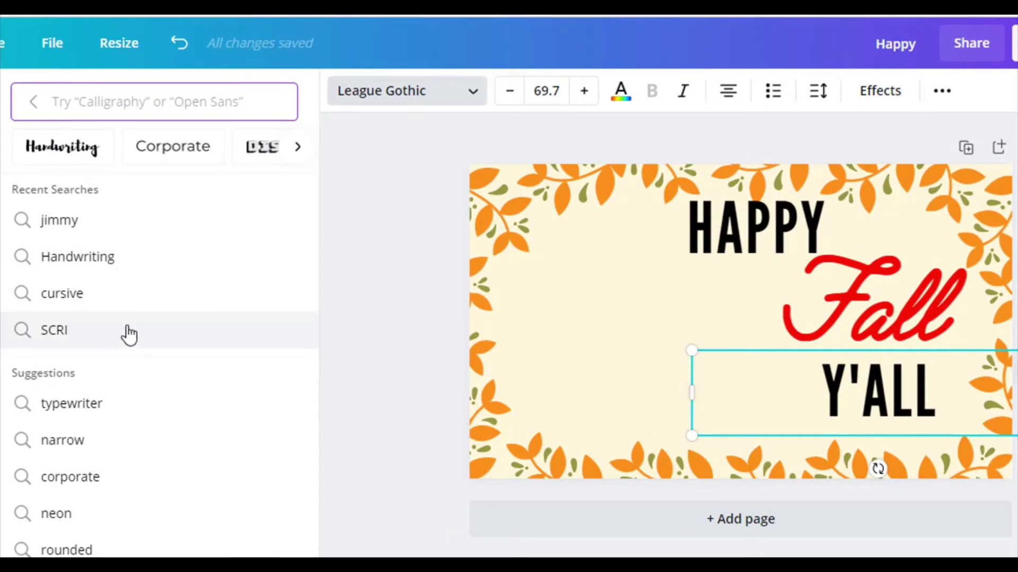
left_click(297, 147)
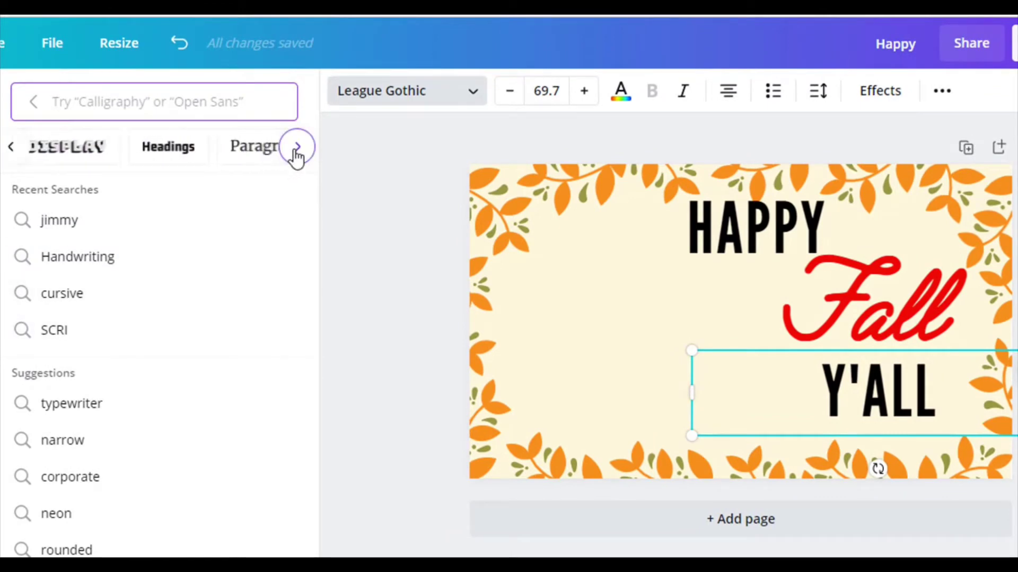
left_click(297, 154)
left_click(297, 151)
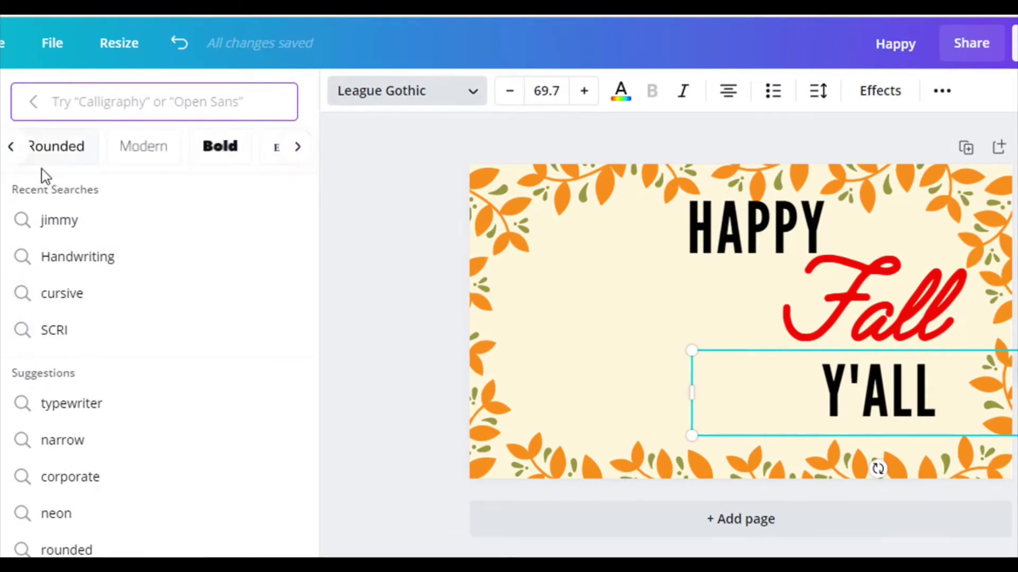
left_click(12, 154)
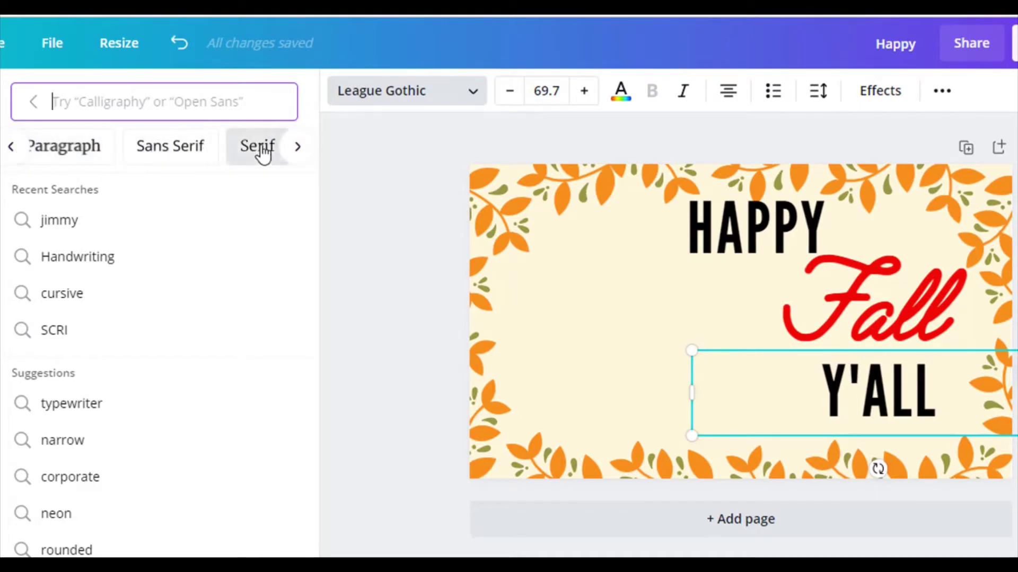
left_click(262, 150)
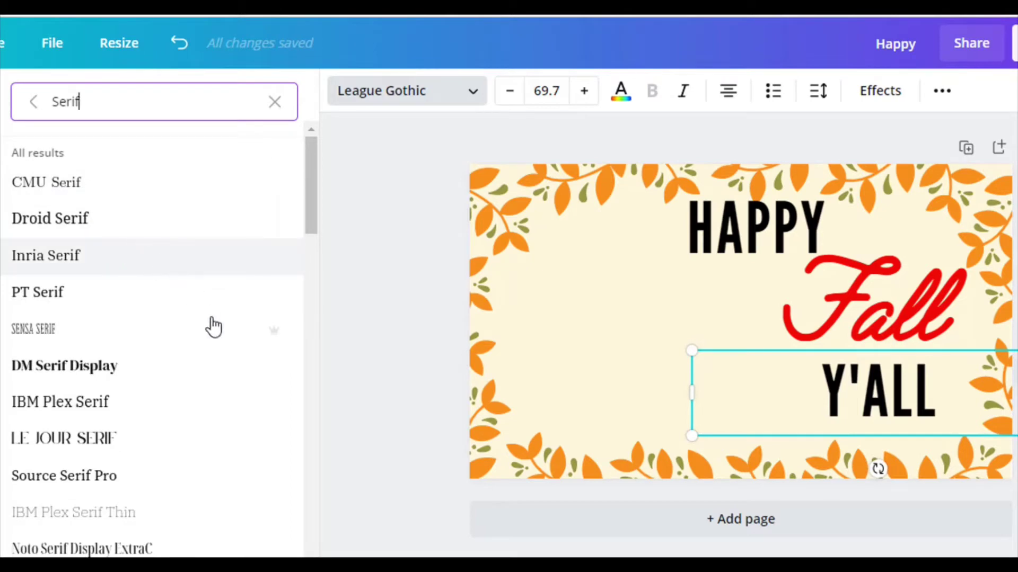
scroll(211, 345, "down", 3)
scroll(211, 358, "down", 6)
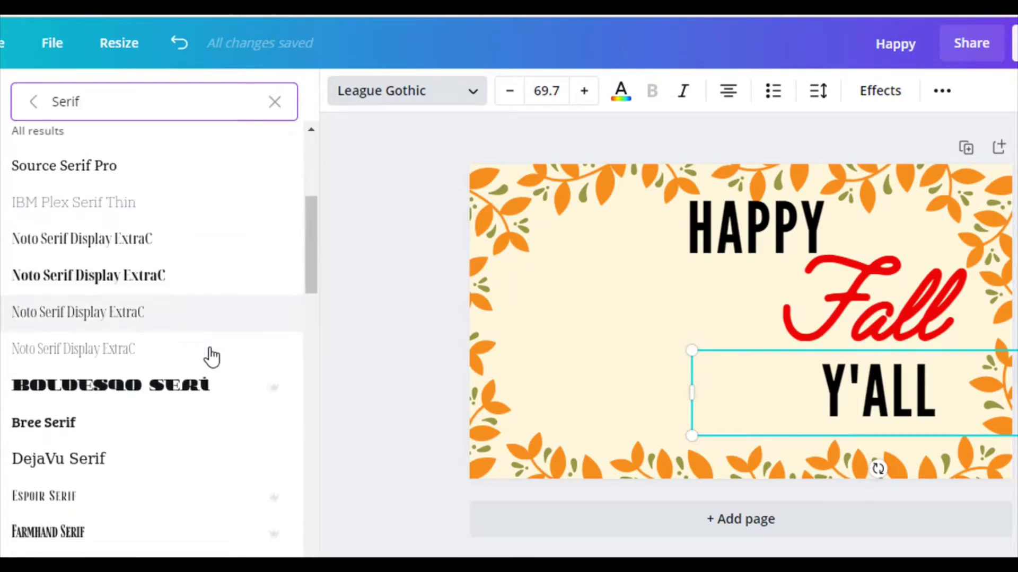
scroll(211, 358, "down", 2)
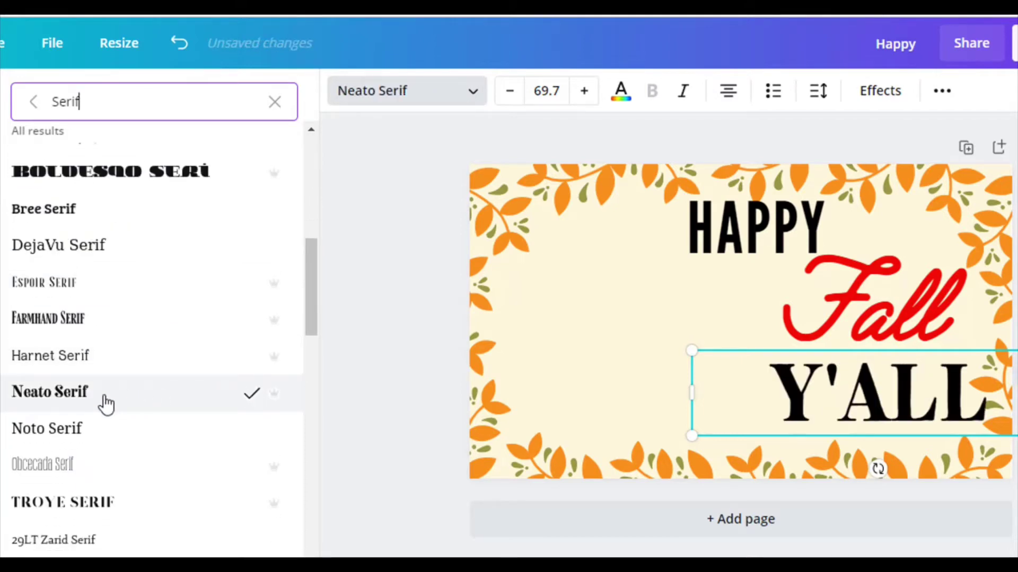
scroll(95, 398, "down", 10)
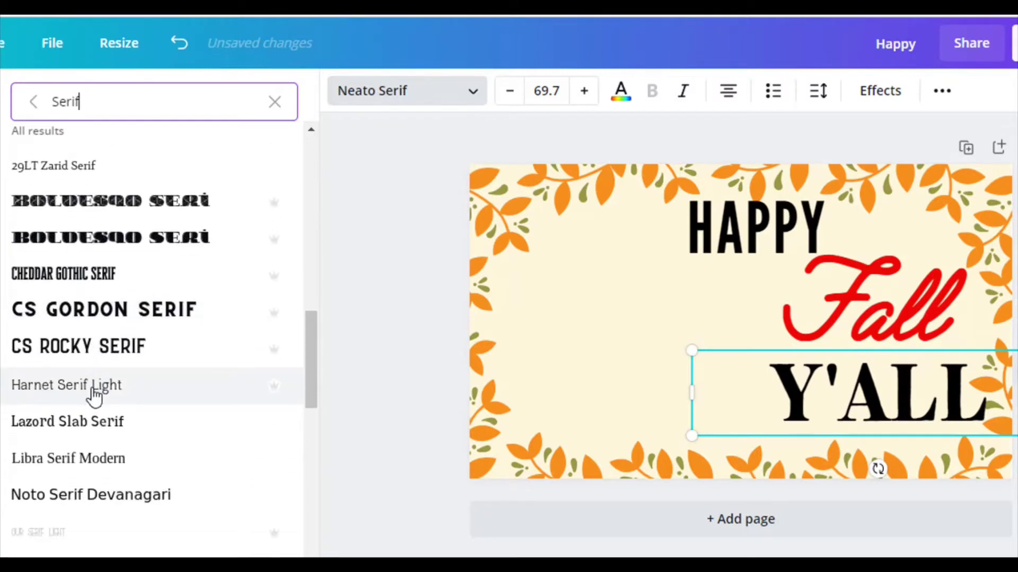
scroll(91, 393, "down", 7)
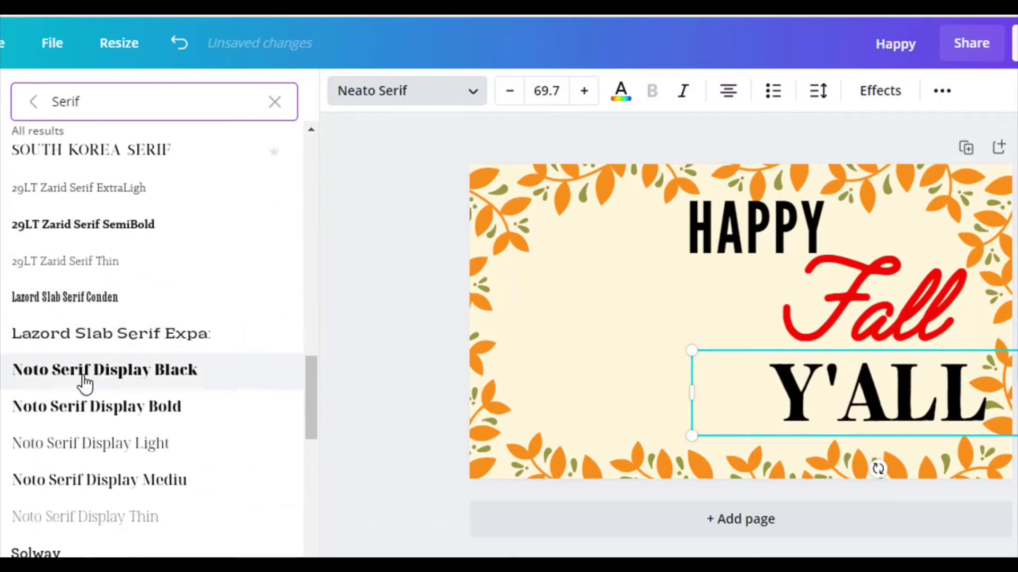
scroll(91, 411, "up", 6)
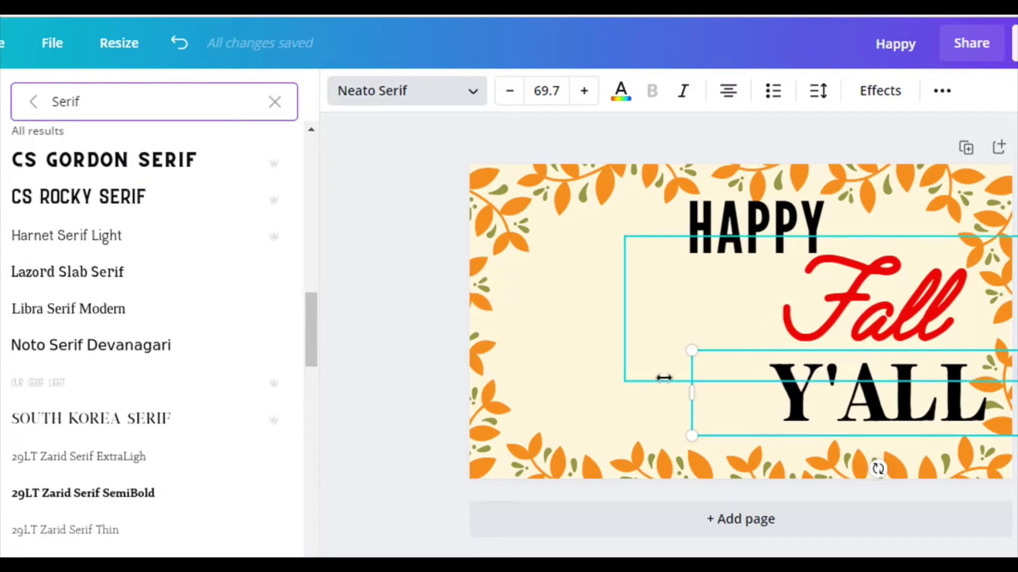
Resize the Y'ALL text to 47 and select the red Fall text
left_click_drag(692, 436, 813, 412)
left_click(889, 385)
left_click_drag(889, 386, 820, 427)
left_click(852, 408)
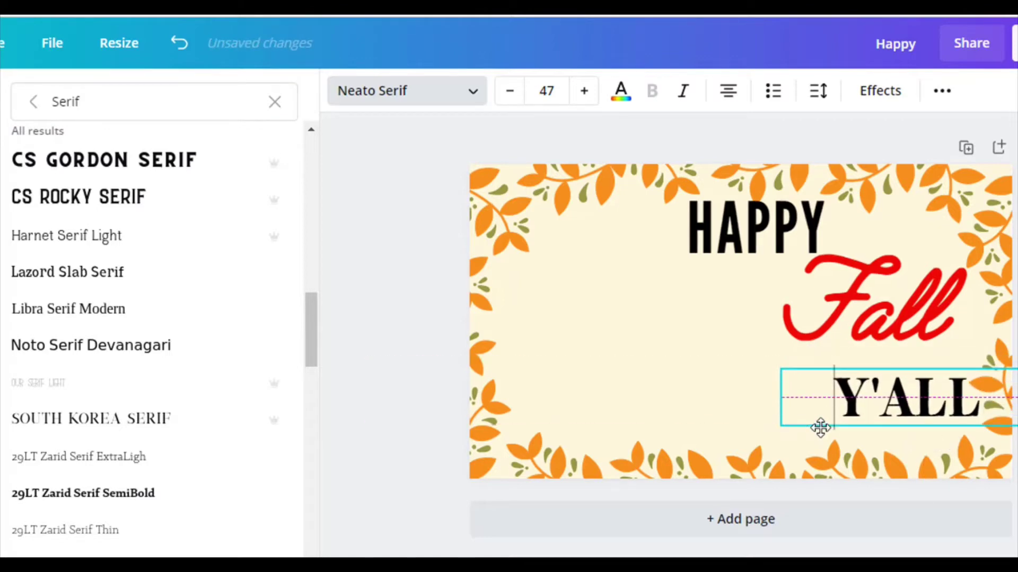
left_click(801, 289)
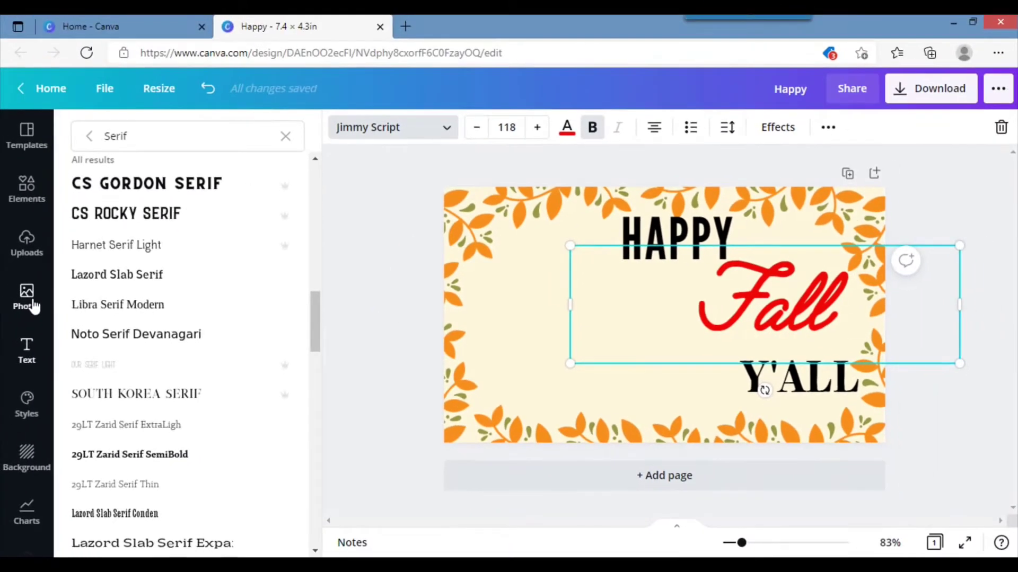
Add the uploaded pumpkin truck image to the design
left_click(30, 299)
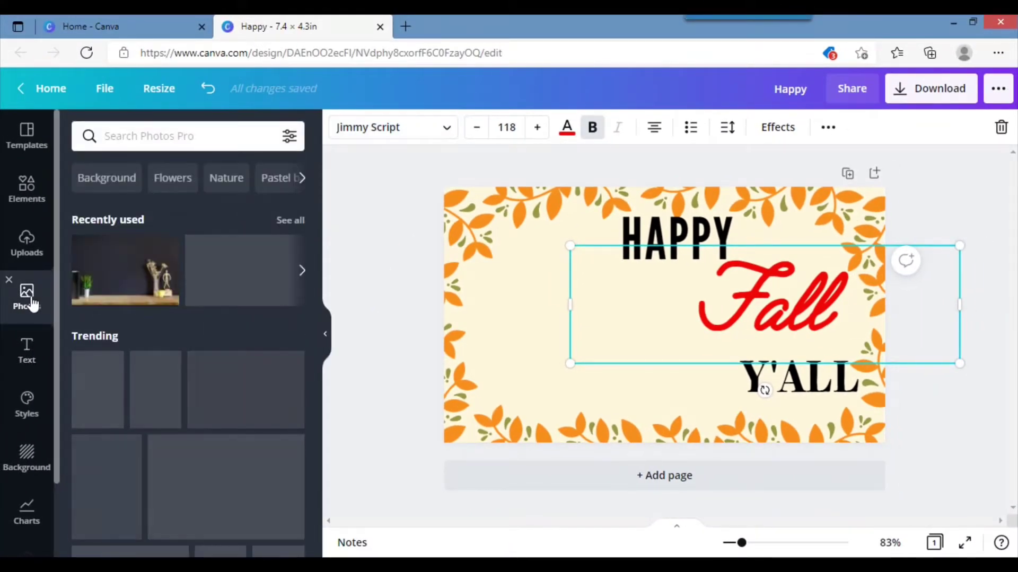
scroll(26, 304, "down", 3)
scroll(19, 305, "up", 3)
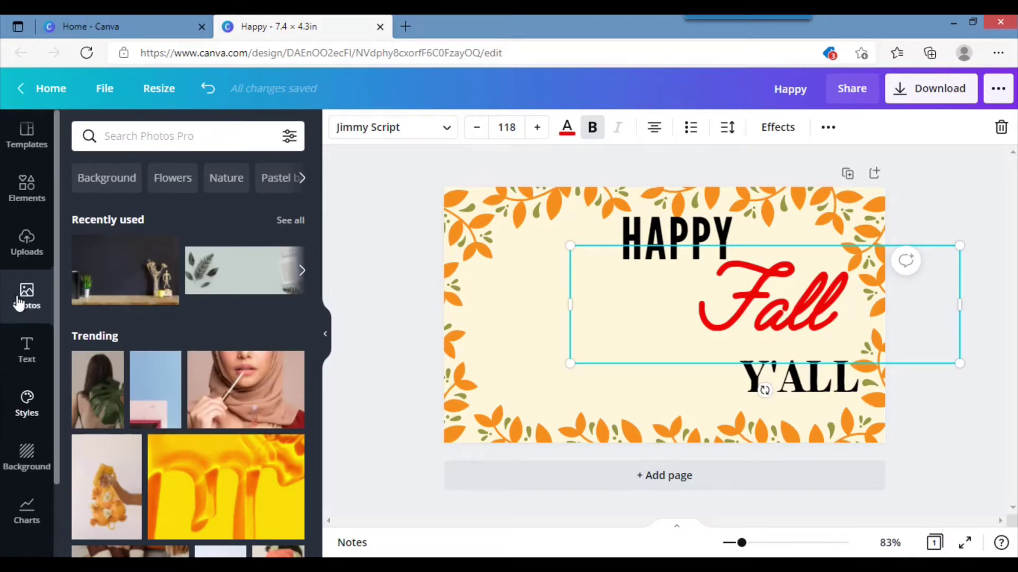
left_click(26, 249)
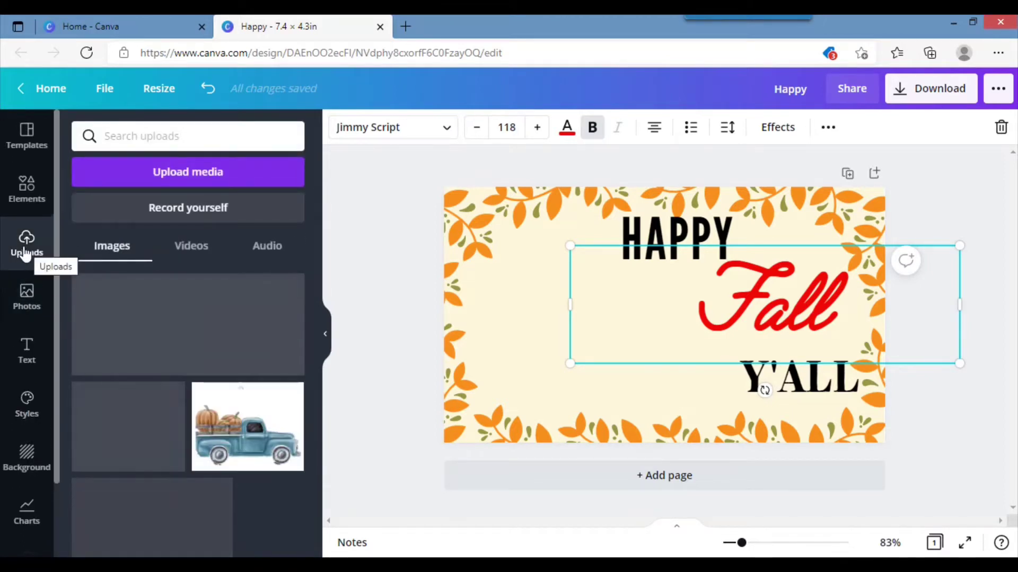
scroll(96, 339, "down", 1)
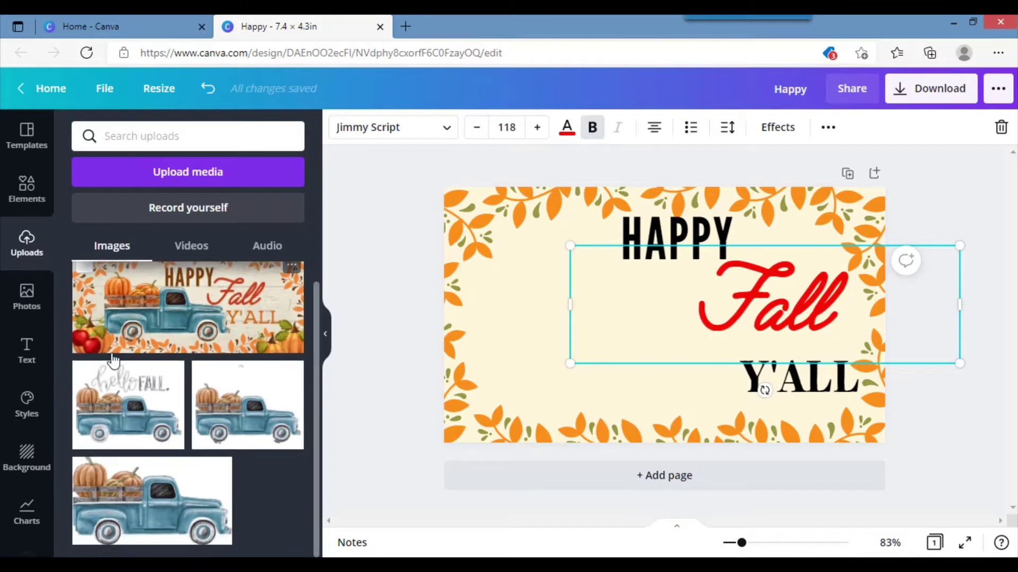
left_click(195, 507)
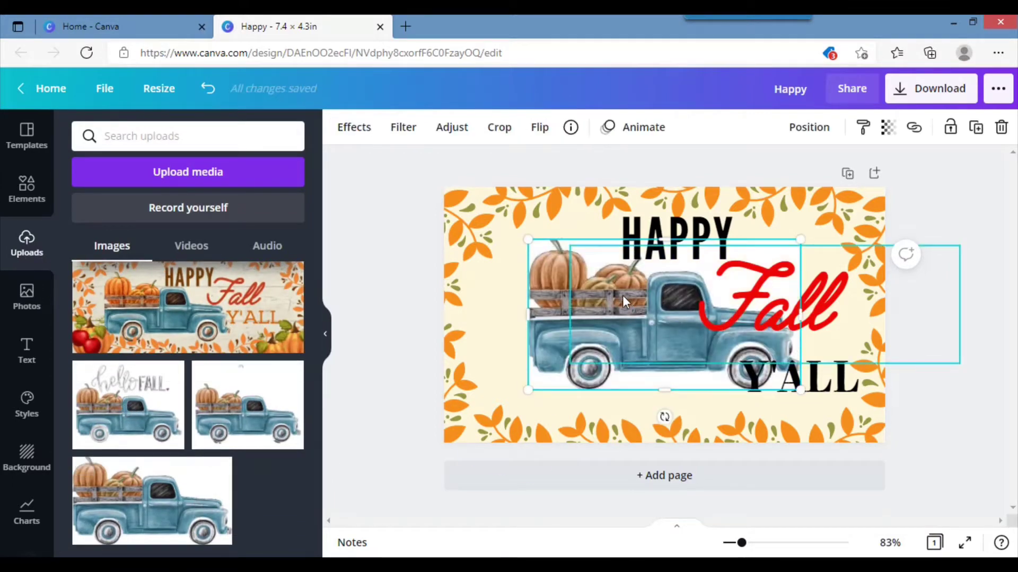
Place Fall beside HAPPY and move the truck image to the lower left
left_click_drag(592, 309, 574, 319)
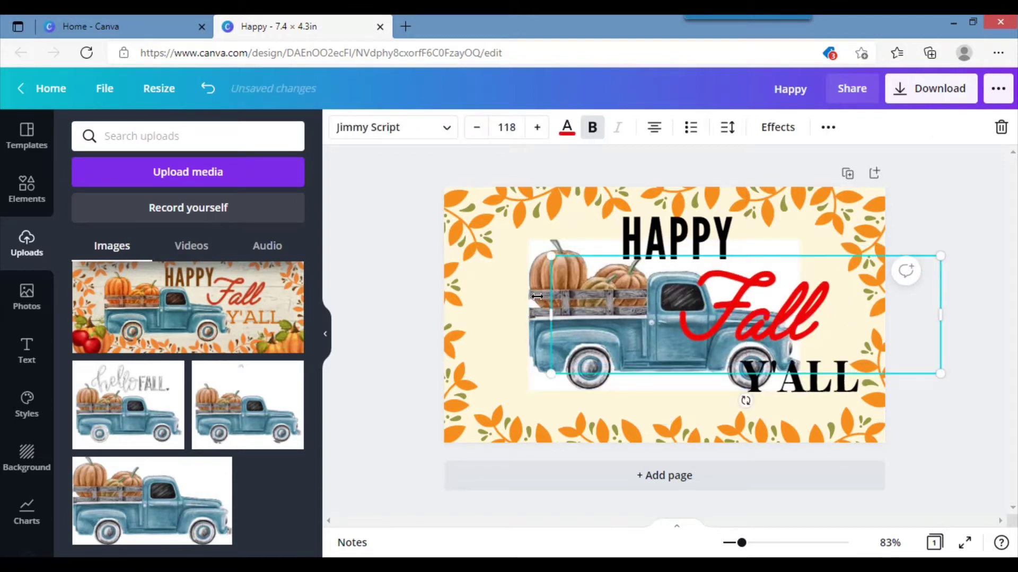
left_click(494, 316)
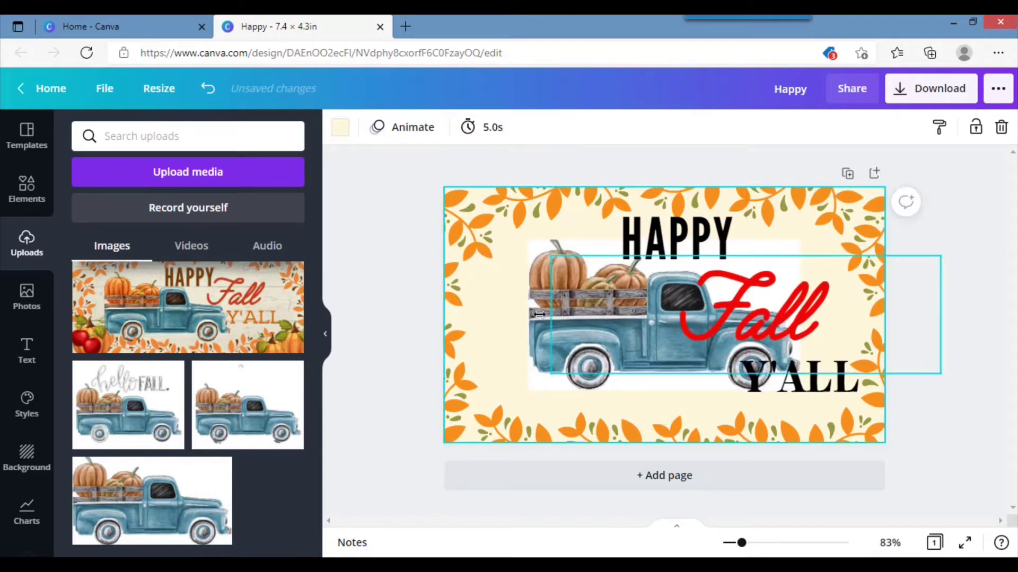
left_click_drag(540, 314, 497, 307)
left_click(497, 307)
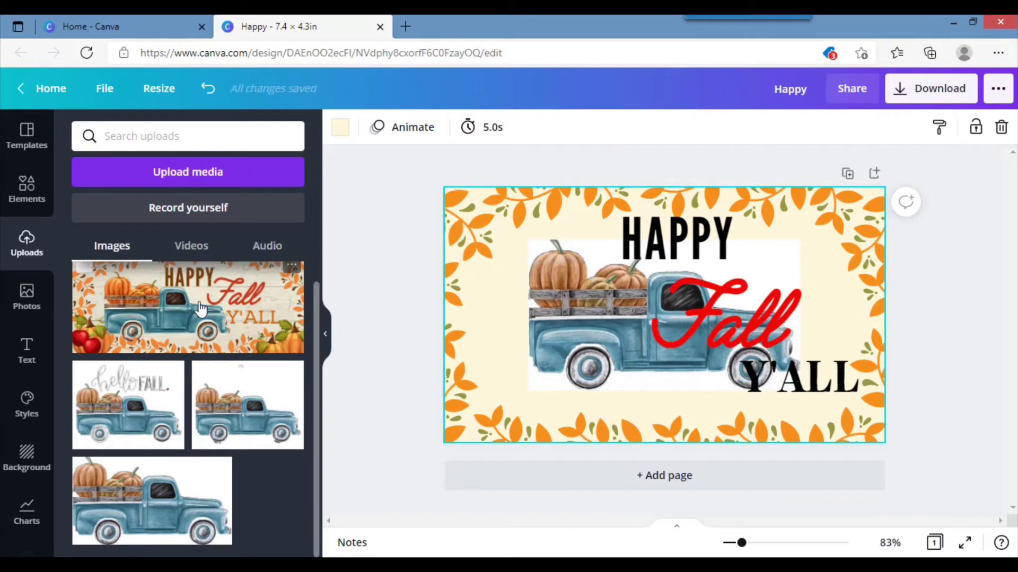
left_click(531, 305)
left_click_drag(553, 307, 612, 271)
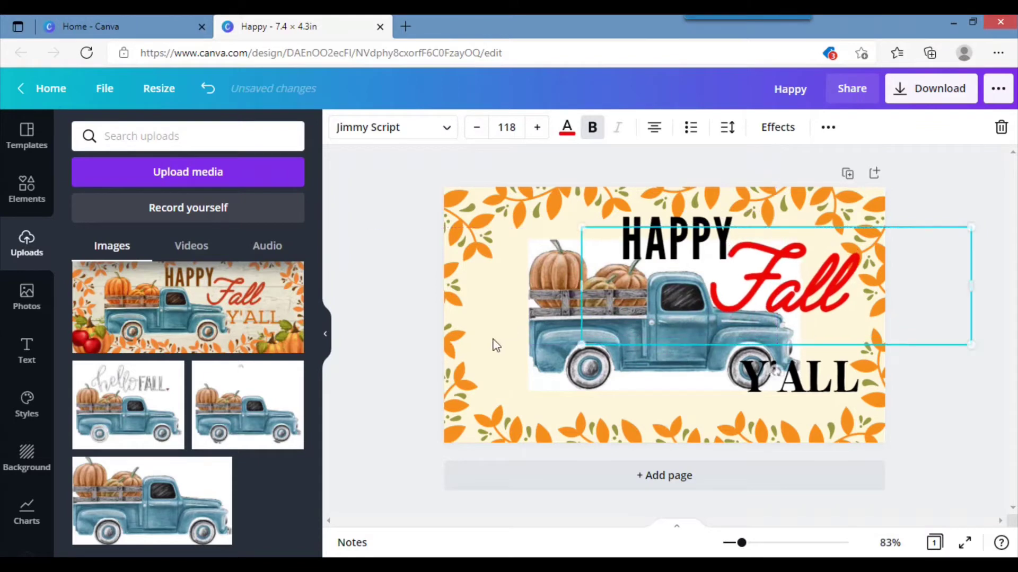
left_click_drag(551, 333, 508, 332)
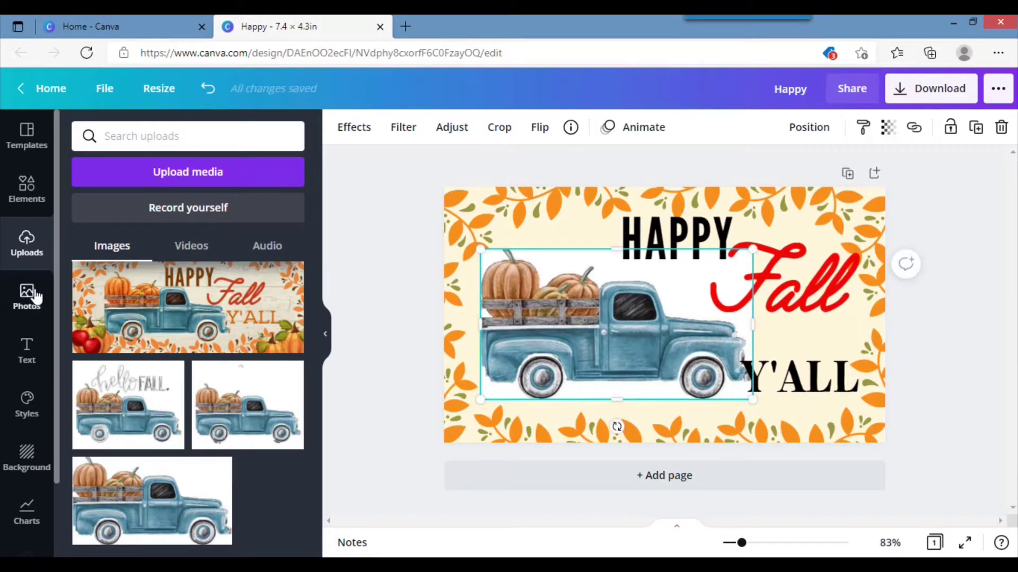
Apply Background Remover to the truck and settle it at the sign's left under HAPPY
left_click(352, 131)
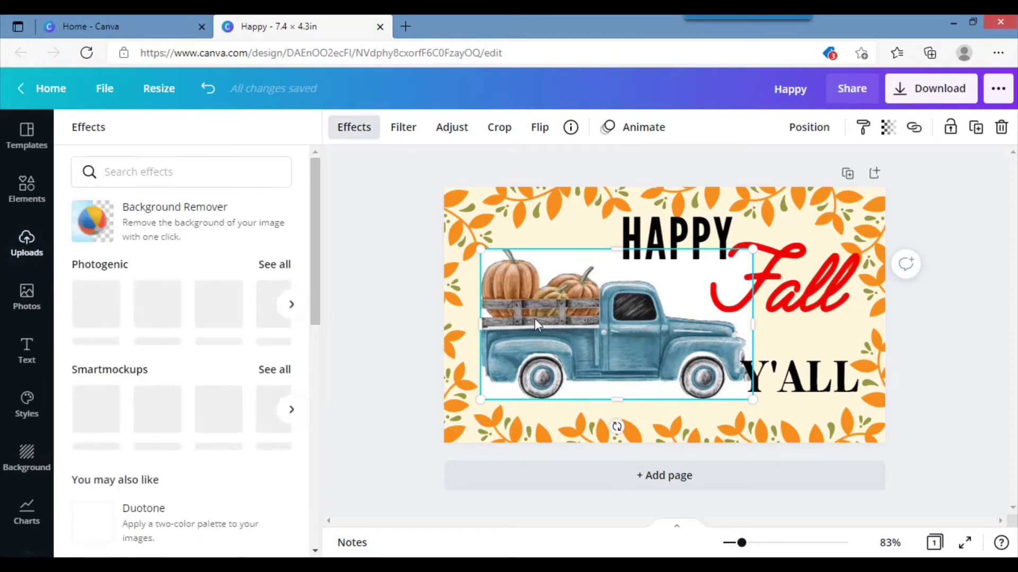
left_click_drag(537, 313, 501, 291)
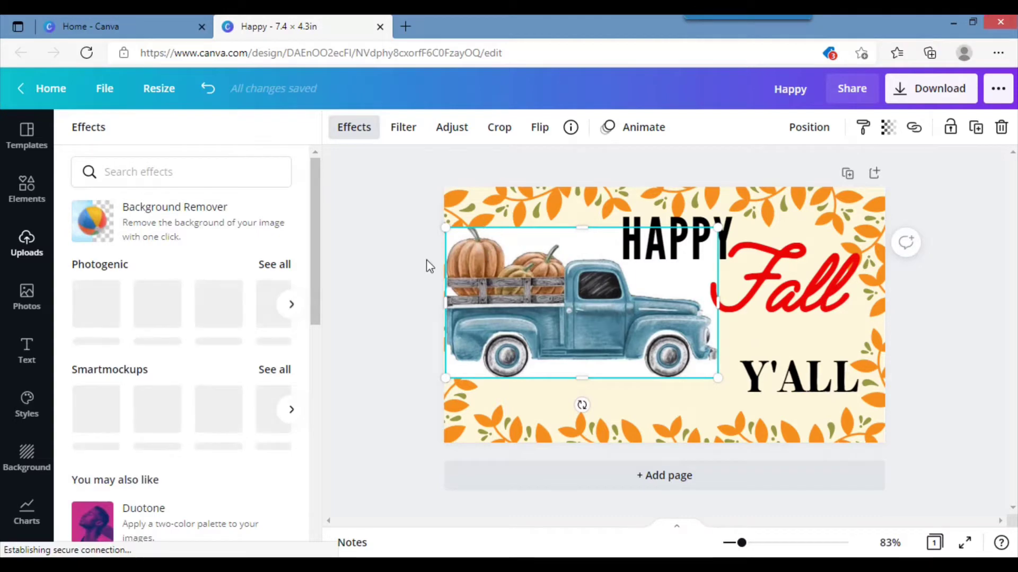
left_click(178, 233)
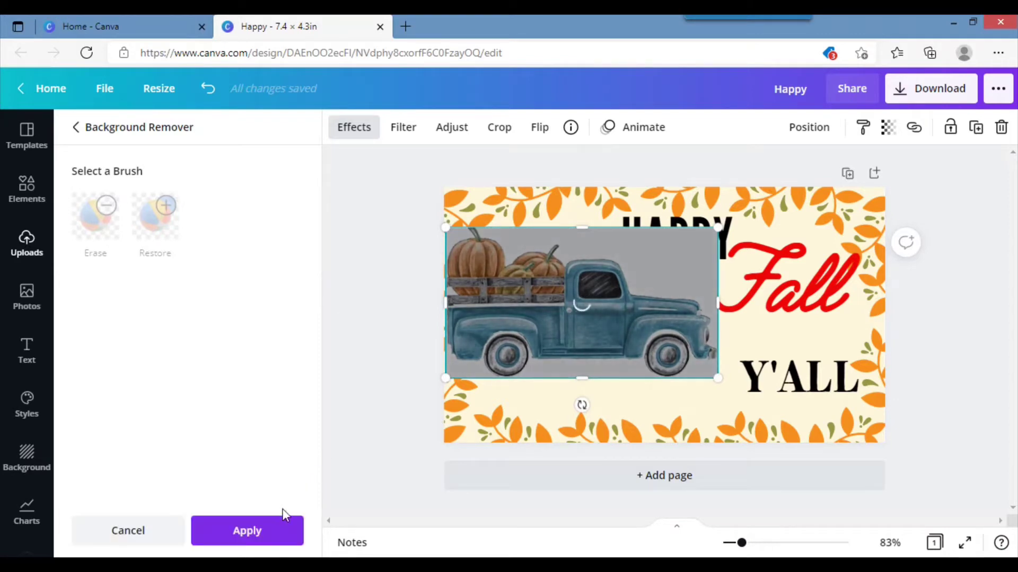
left_click(268, 539)
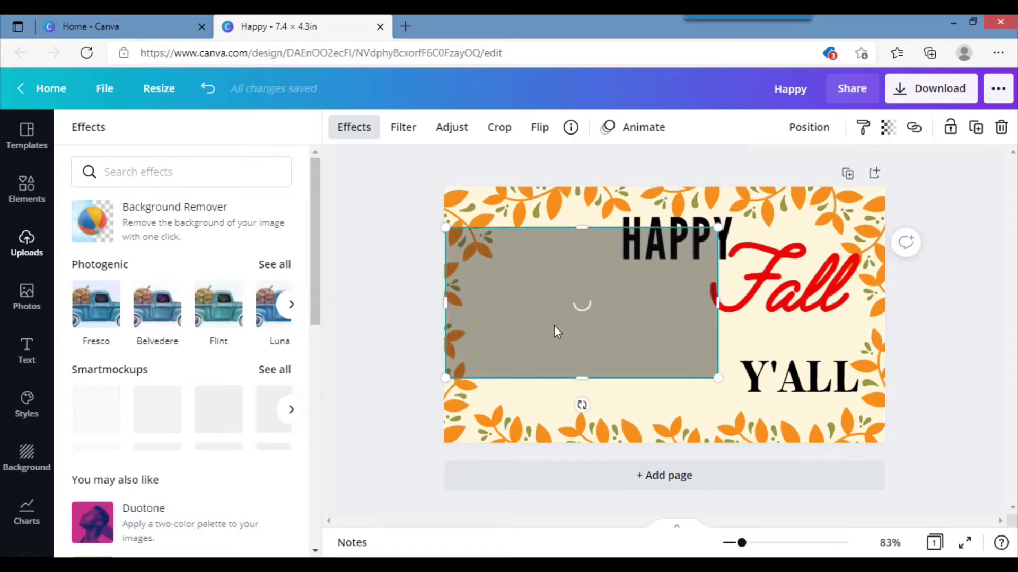
left_click_drag(552, 326, 577, 341)
left_click_drag(524, 275, 575, 303)
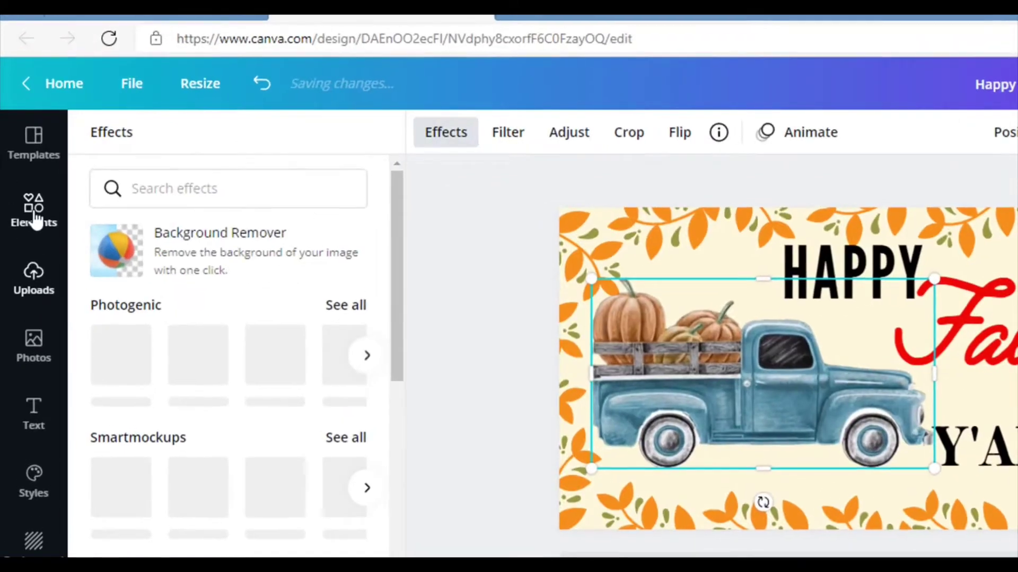
Search Elements for 'apple' and scroll through the illustration and photo results
left_click(34, 215)
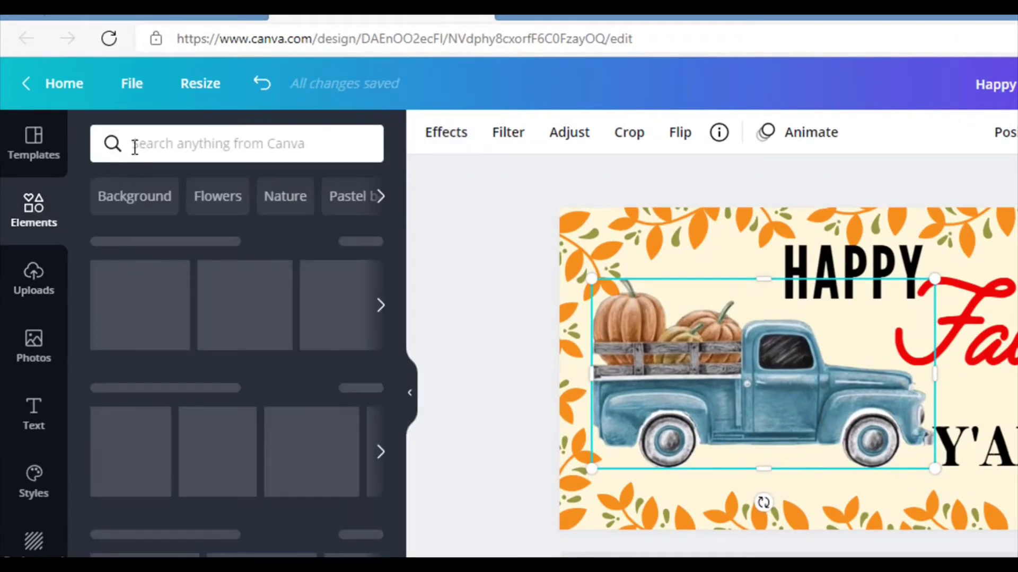
left_click(134, 148)
type("app")
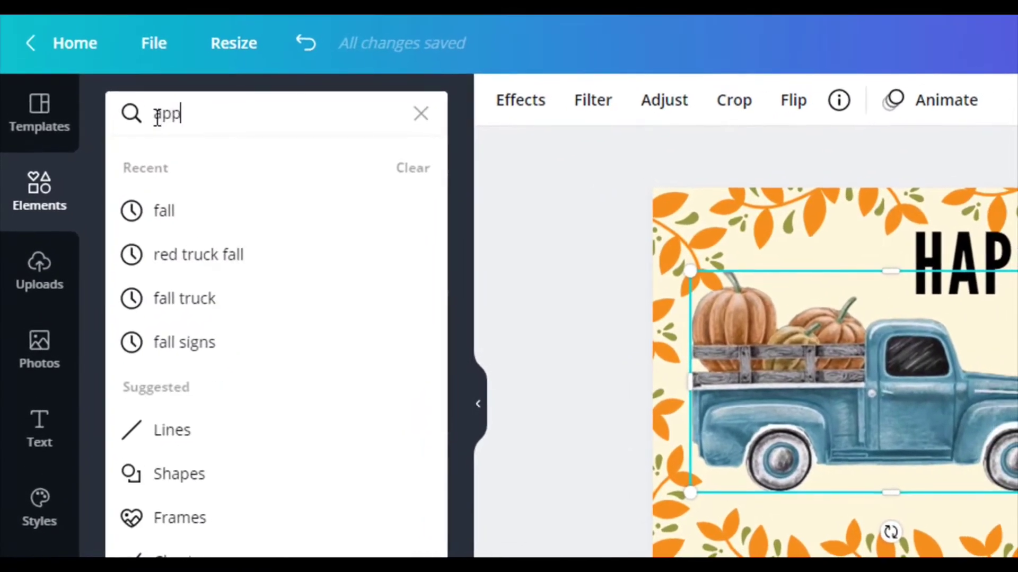
type("le")
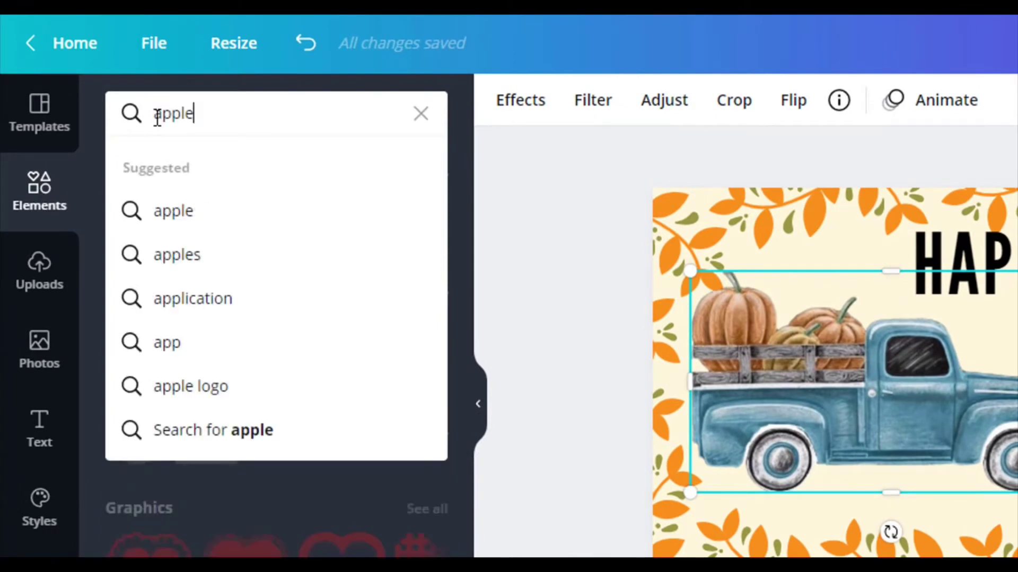
key("Return")
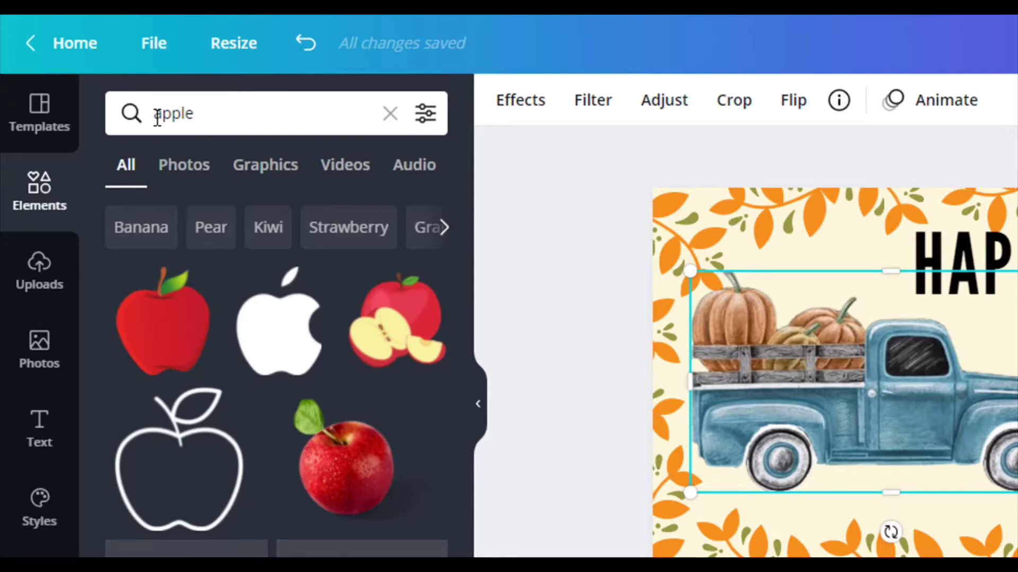
scroll(212, 457, "down", 3)
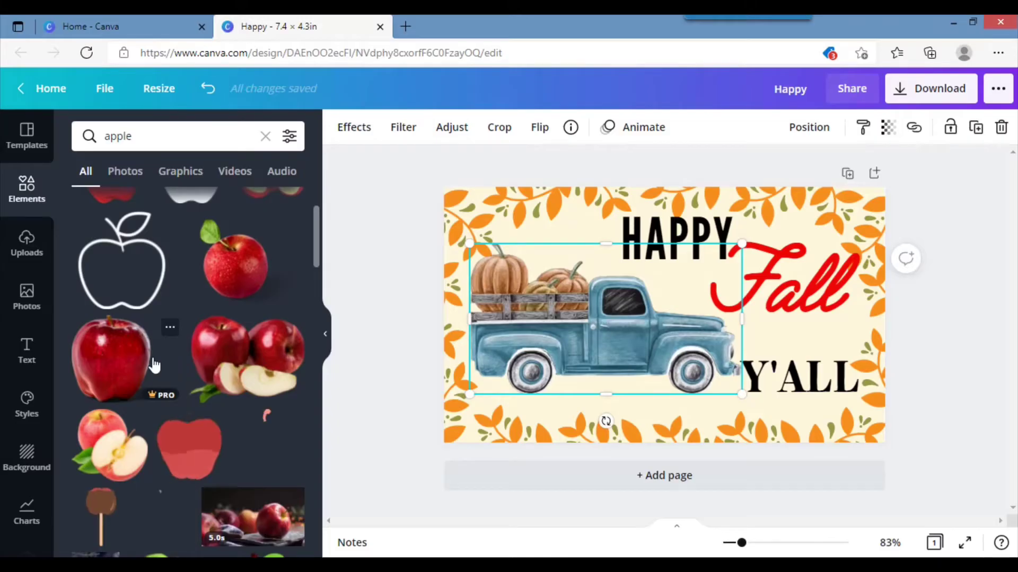
scroll(226, 452, "down", 5)
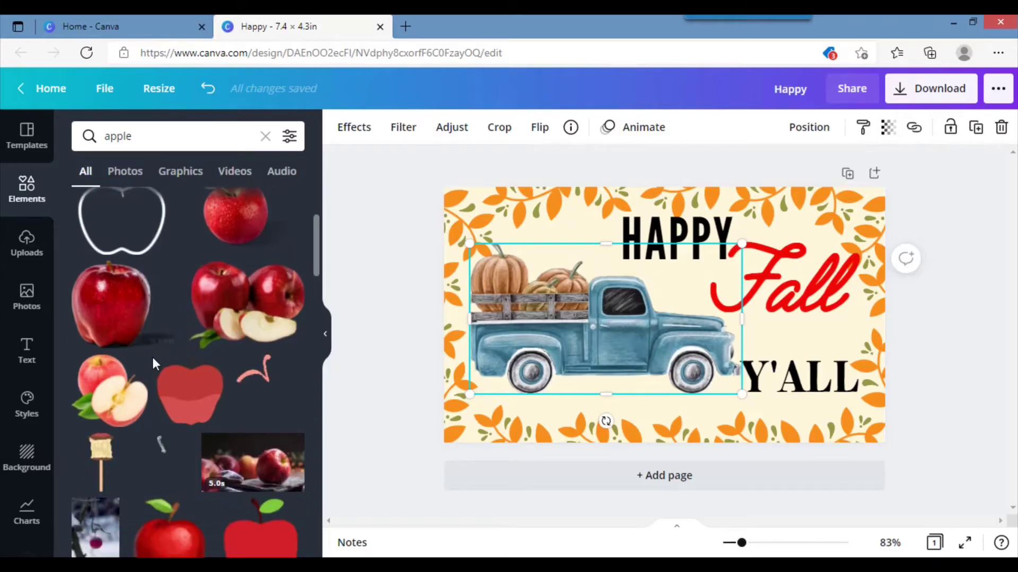
scroll(153, 360, "down", 2)
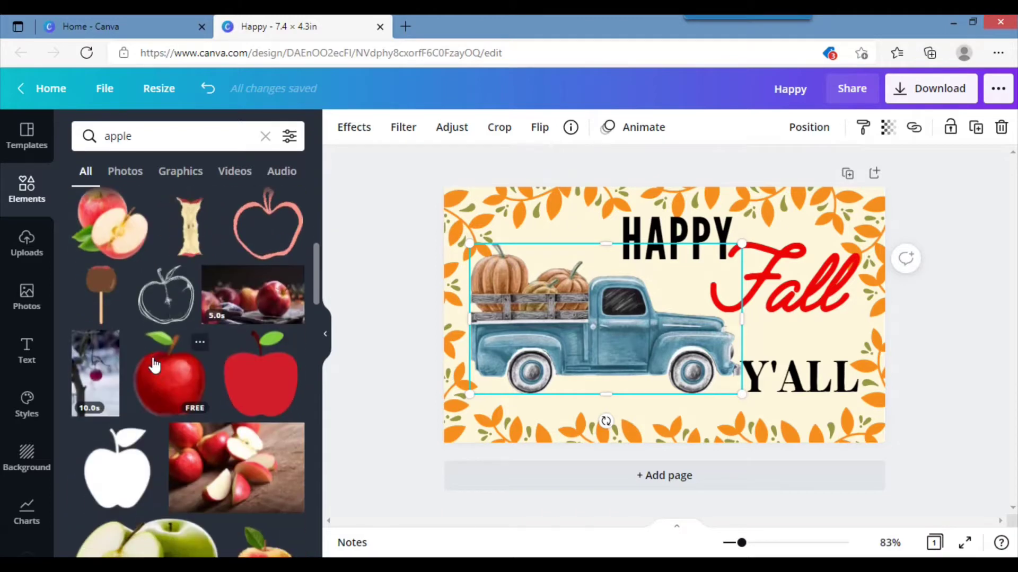
scroll(159, 381, "down", 5)
scroll(154, 379, "down", 5)
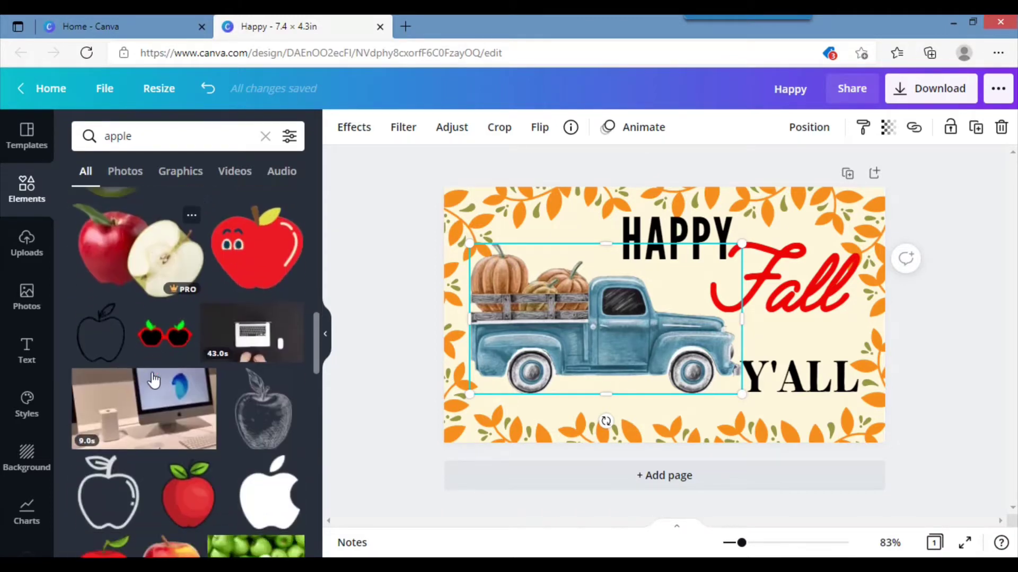
scroll(149, 373, "down", 1)
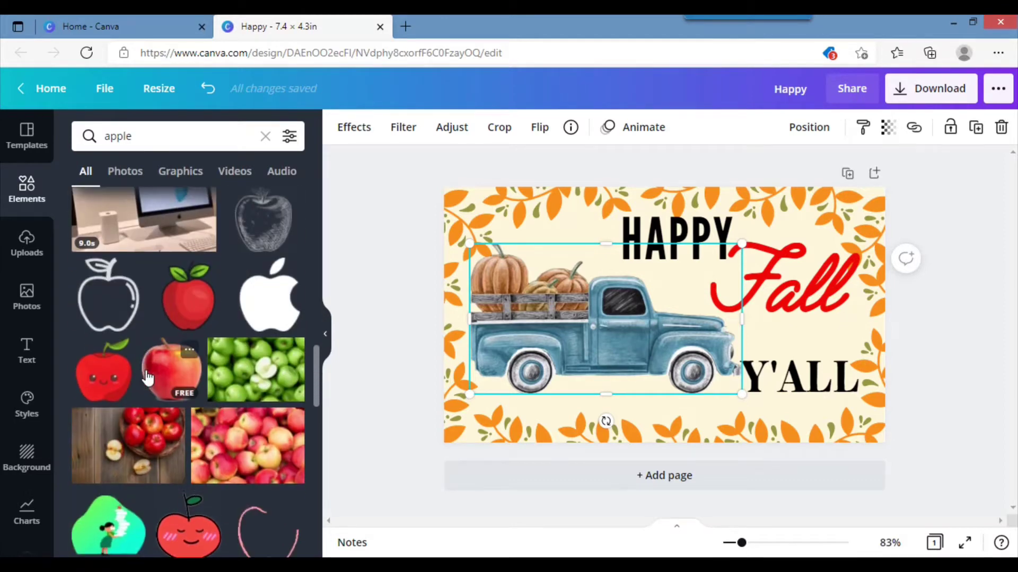
scroll(148, 374, "up", 7)
scroll(151, 376, "up", 5)
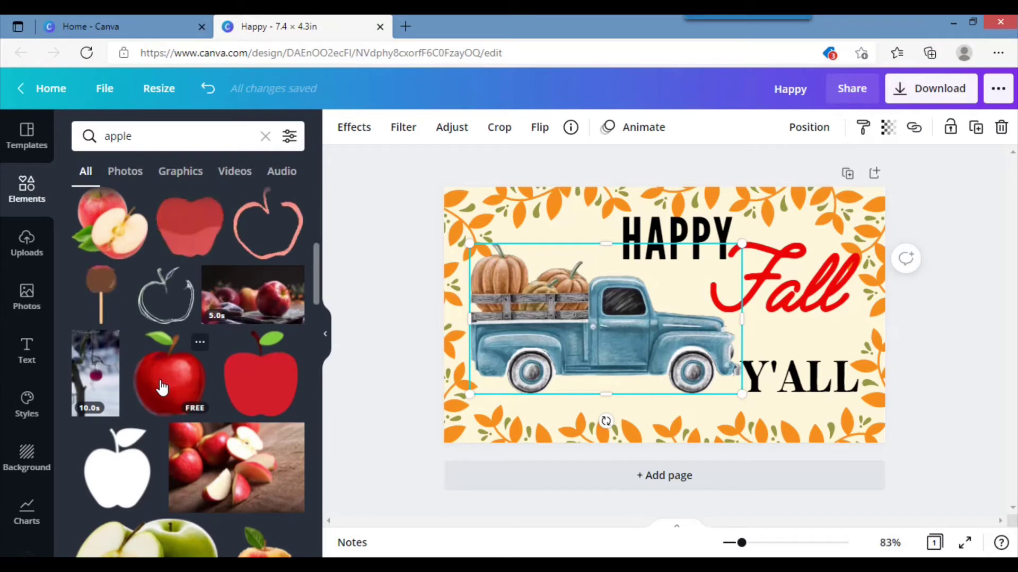
Add the red apple graphic to the page and roughly resize it
left_click(161, 387)
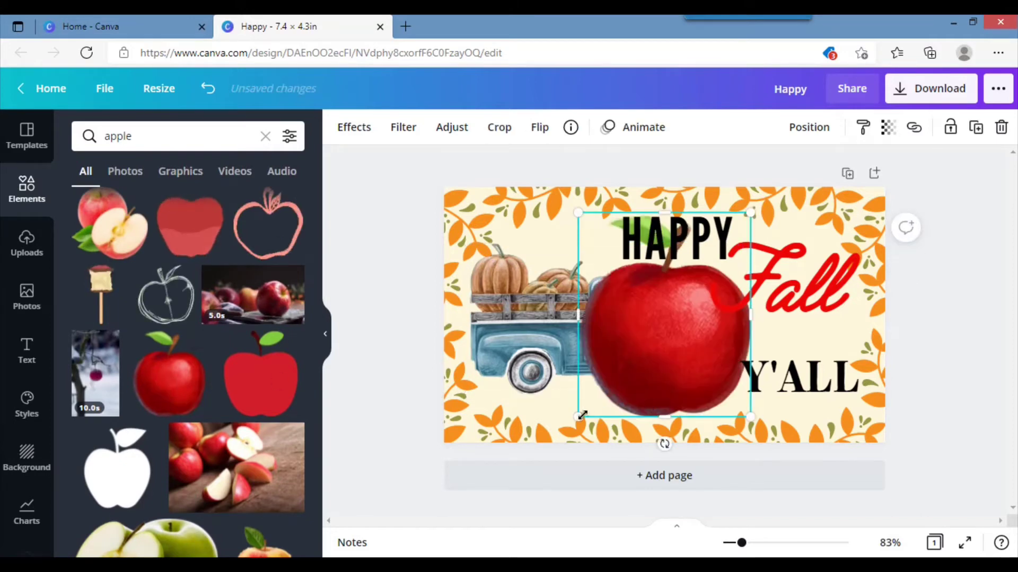
left_click_drag(654, 351, 724, 295)
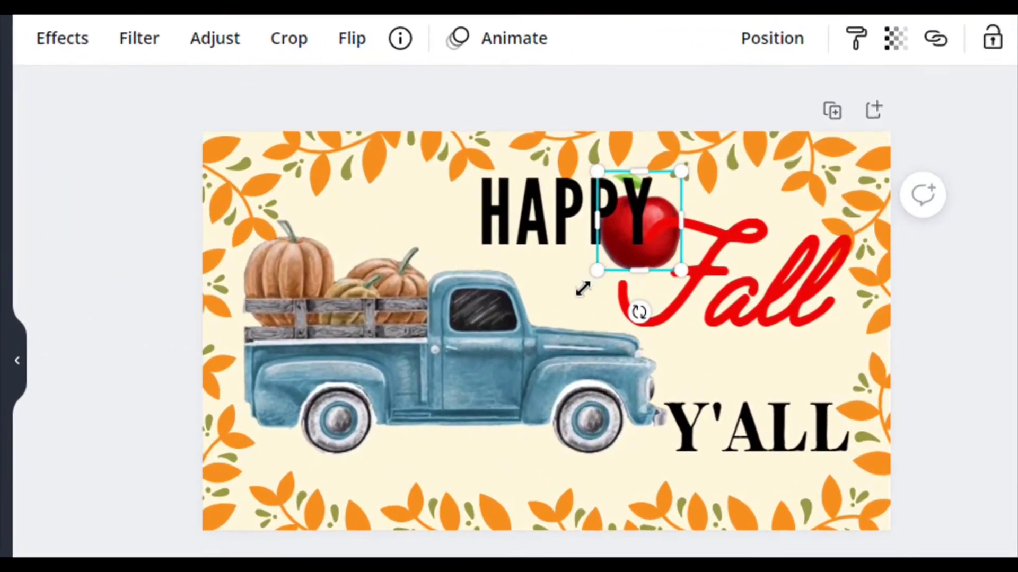
left_click_drag(631, 273, 586, 292)
Narrow the Fall text box from its left edge to shift Fall right
left_click(598, 280)
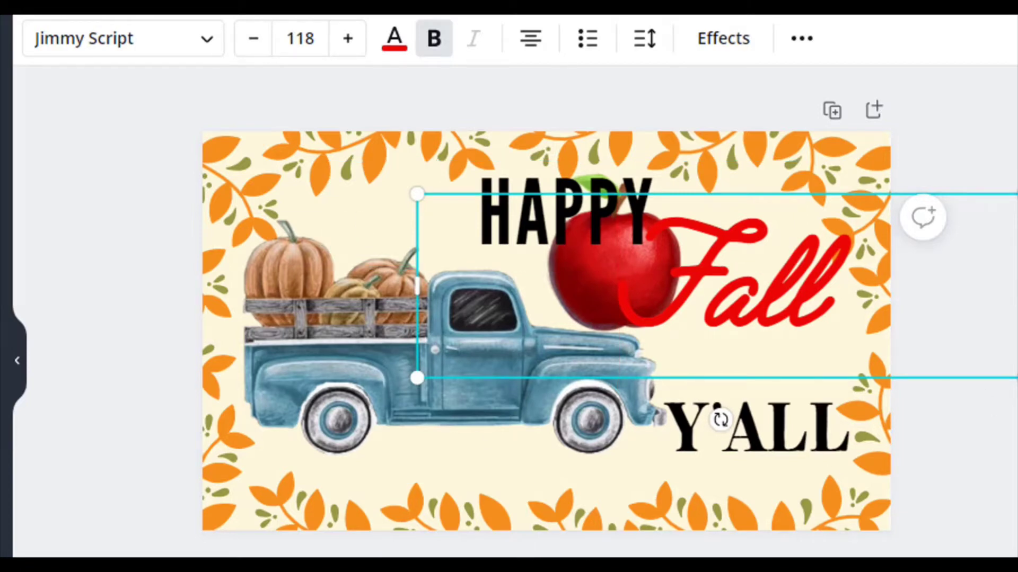
key("Escape")
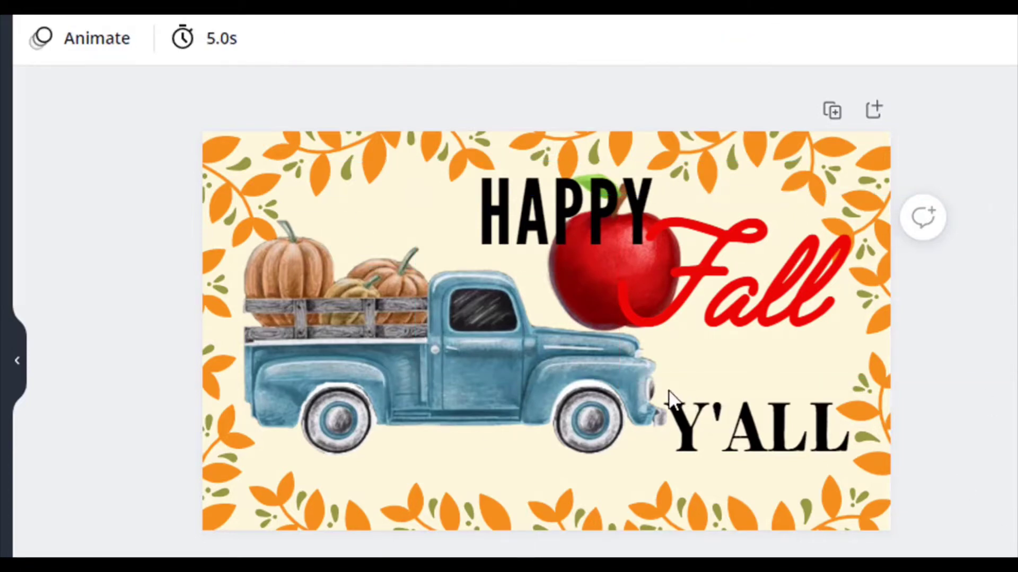
left_click(561, 277)
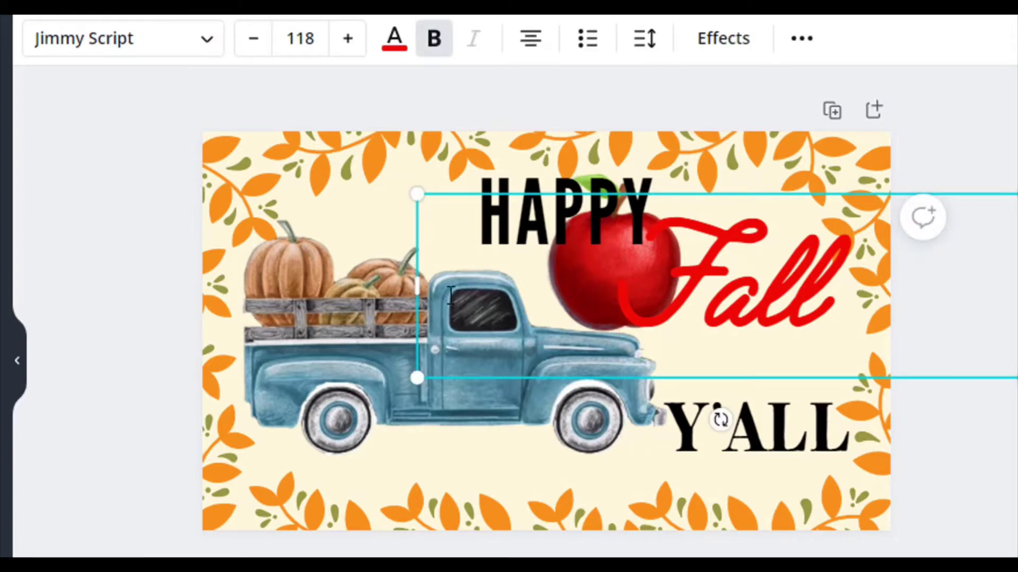
left_click_drag(586, 302, 629, 288)
Shrink the apple and move it into the sign's bottom-left corner under the truck
left_click(617, 287)
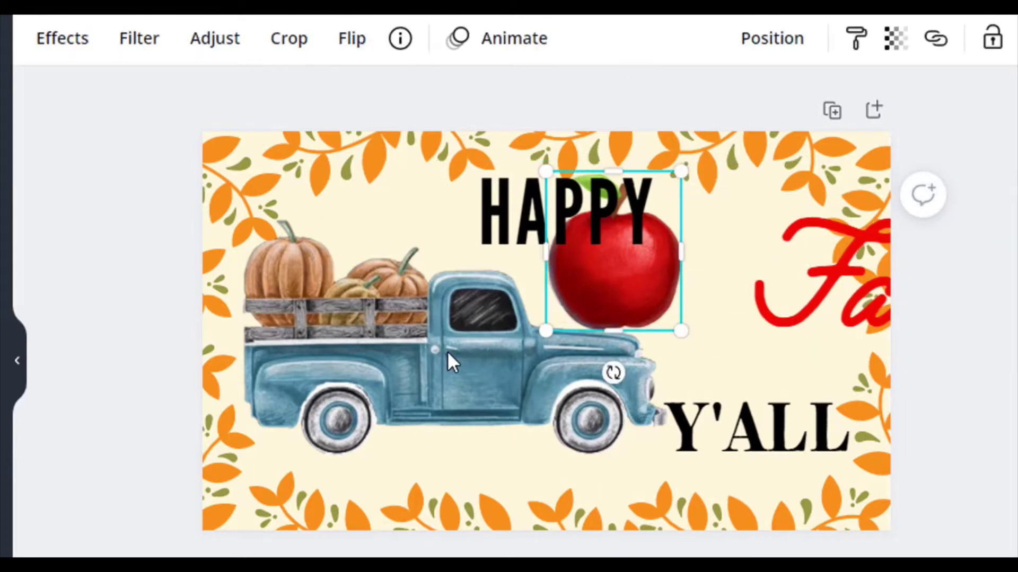
left_click_drag(614, 297, 378, 523)
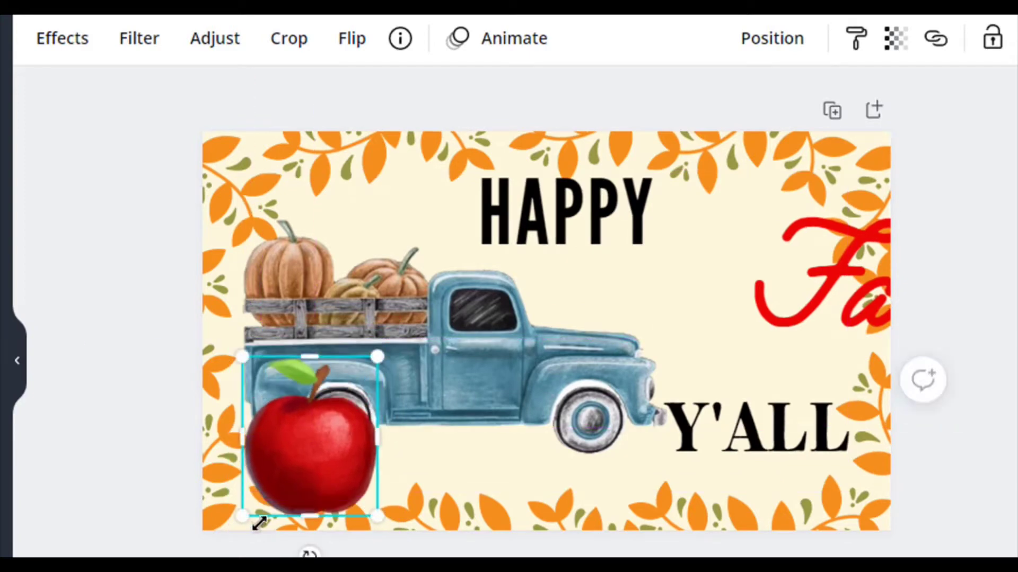
left_click_drag(319, 468, 353, 442)
left_click_drag(361, 383, 355, 389)
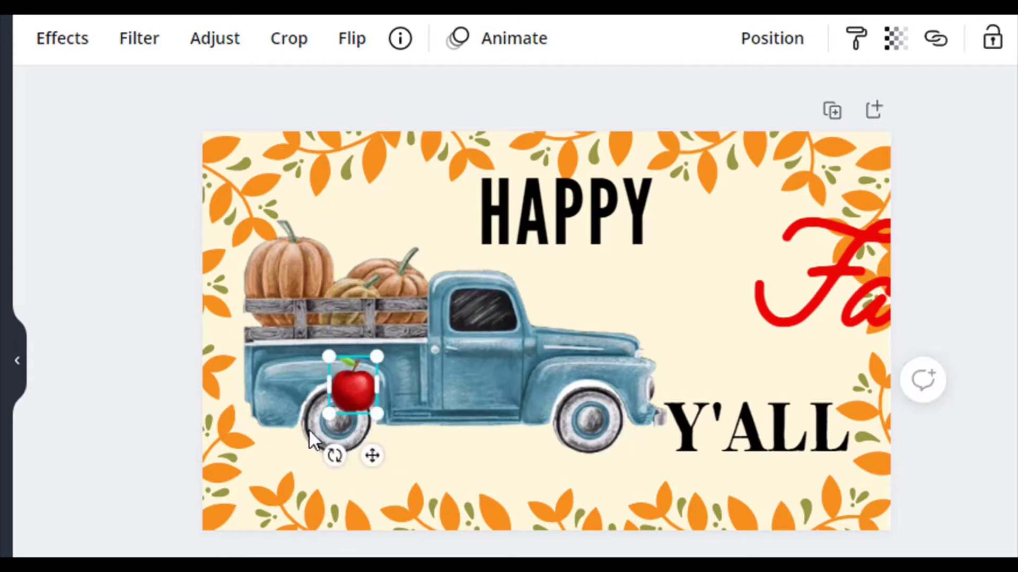
left_click_drag(273, 464, 248, 492)
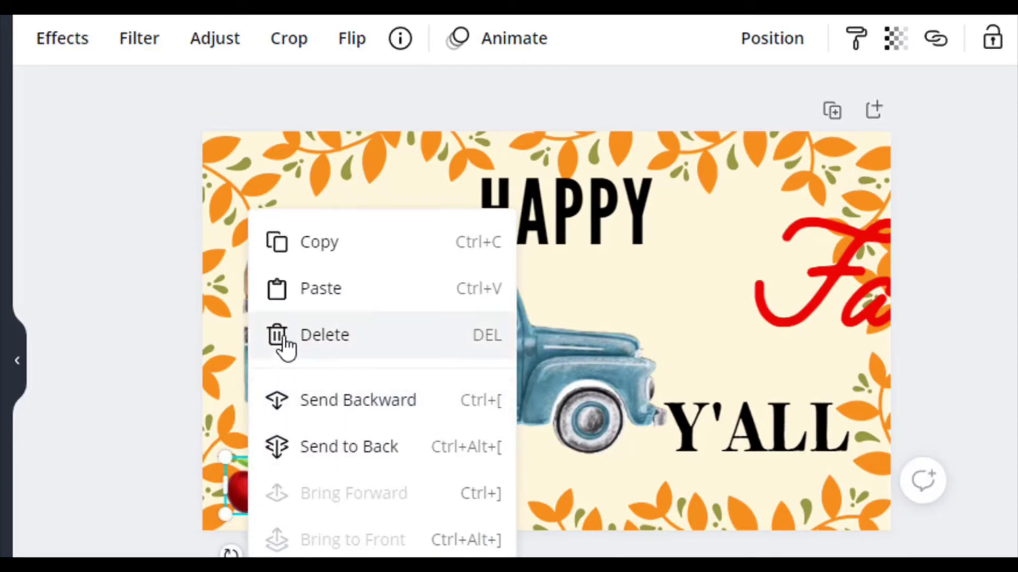
Copy the apple and paste a second apple onto the sign
left_click(314, 246)
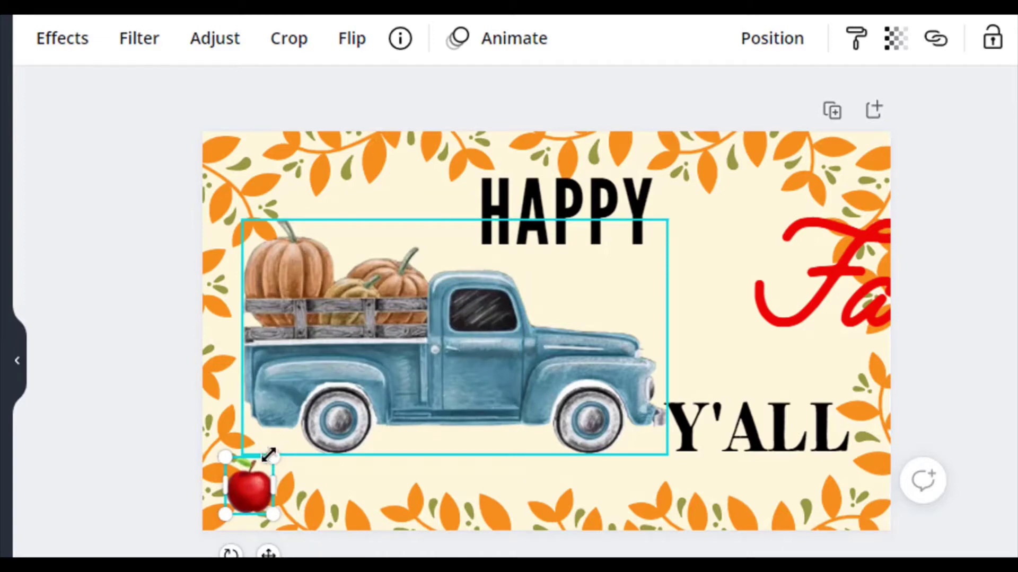
right_click(244, 488)
left_click(310, 292)
left_click_drag(245, 498, 277, 518)
Fit the two apples snugly into the sign's bottom-left corner beneath the truck
right_click(273, 513)
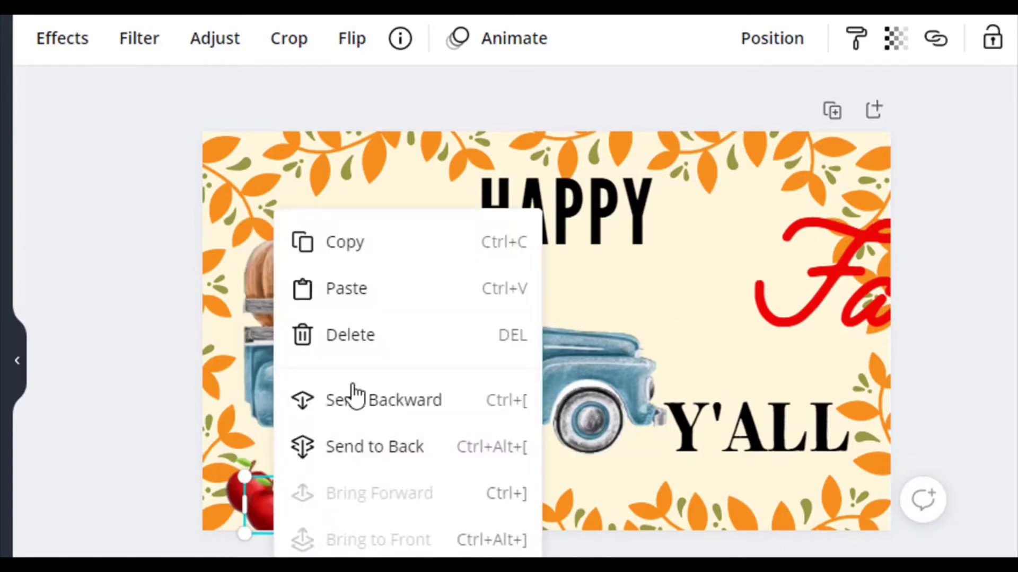
left_click(355, 46)
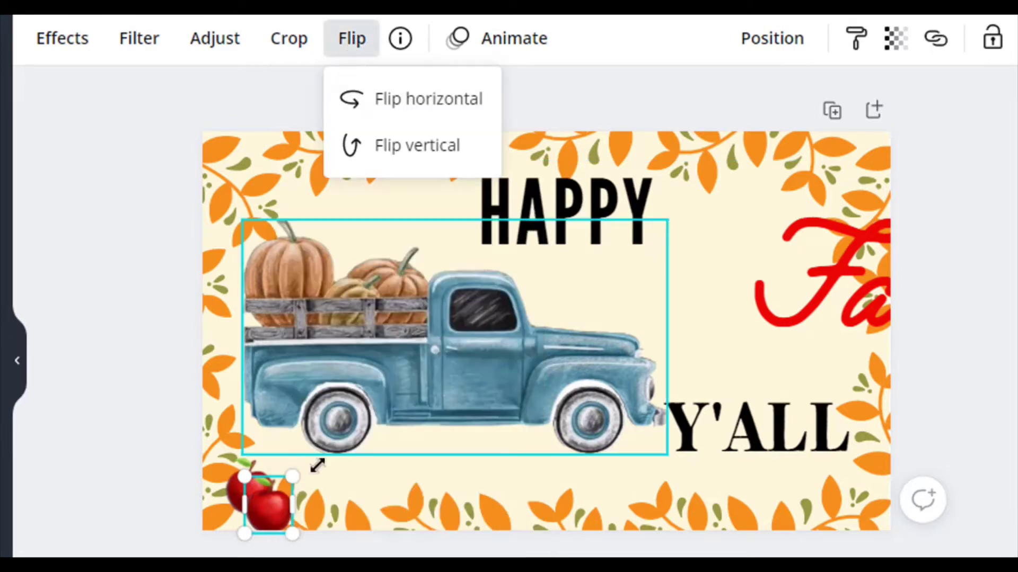
left_click(268, 511)
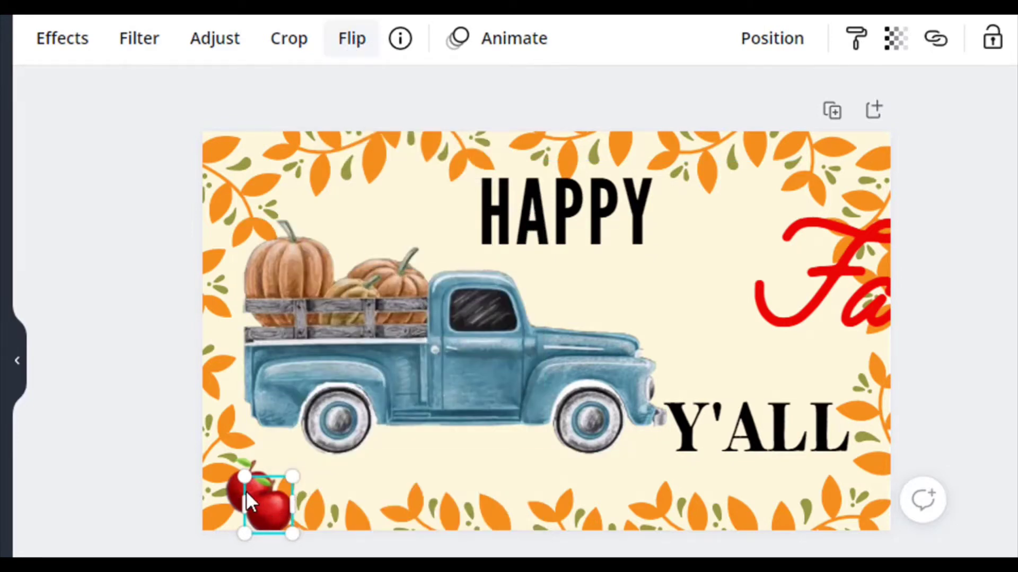
left_click_drag(246, 491, 255, 512)
left_click_drag(321, 459, 318, 460)
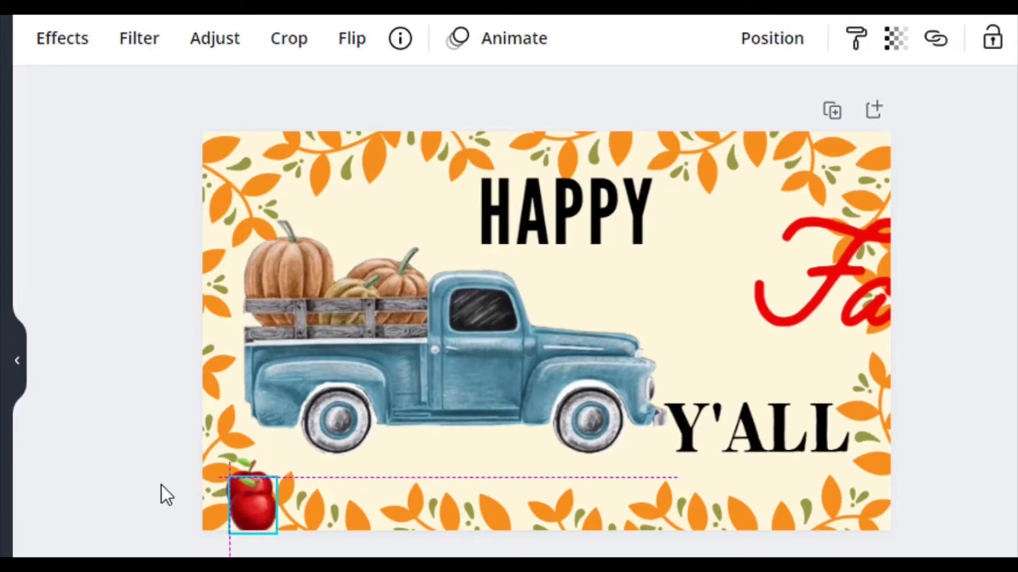
left_click(164, 493)
left_click(248, 482)
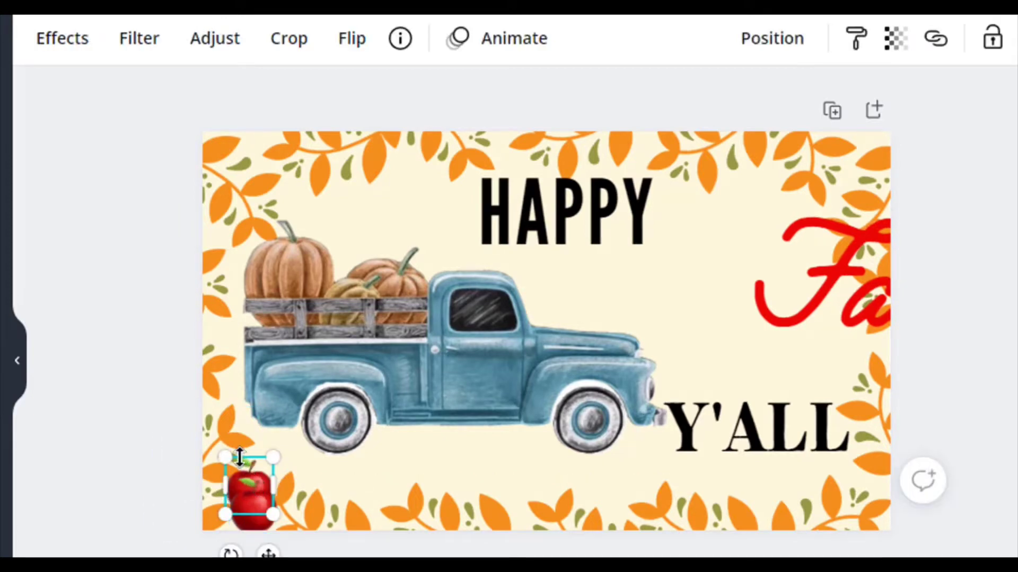
left_click_drag(251, 468, 240, 457)
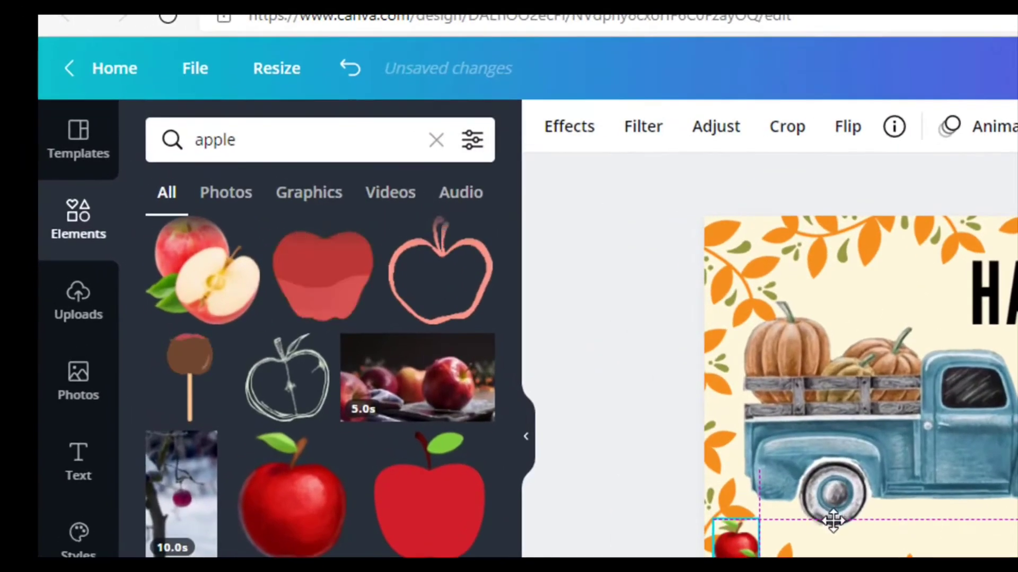
Search Elements for 'pumpkin' instead of 'apple' and add a leafy pumpkin graphic
left_click(353, 488)
left_click(228, 141)
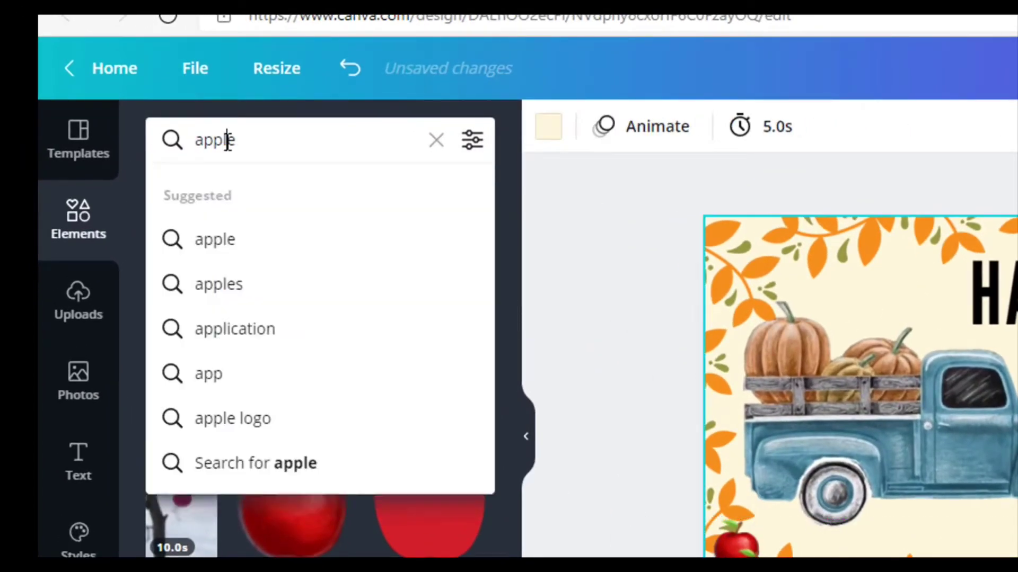
double_click(227, 140)
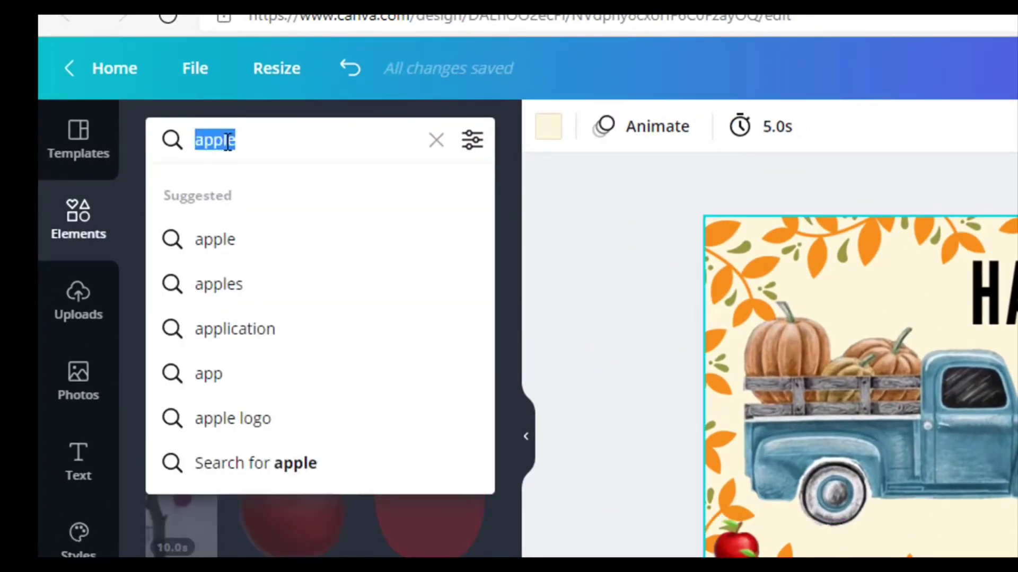
type("pumpkin")
key("Return")
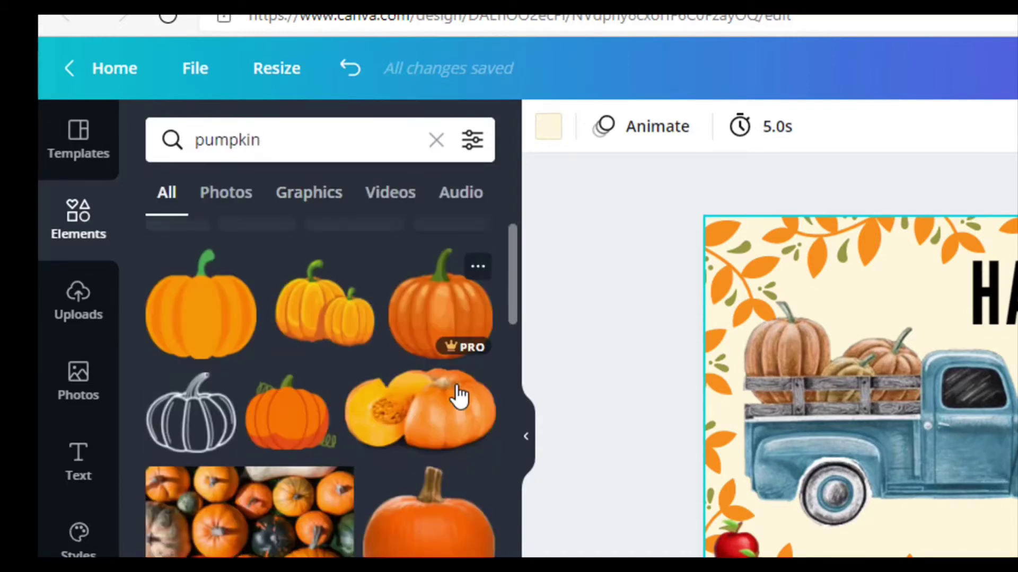
scroll(459, 396, "down", 15)
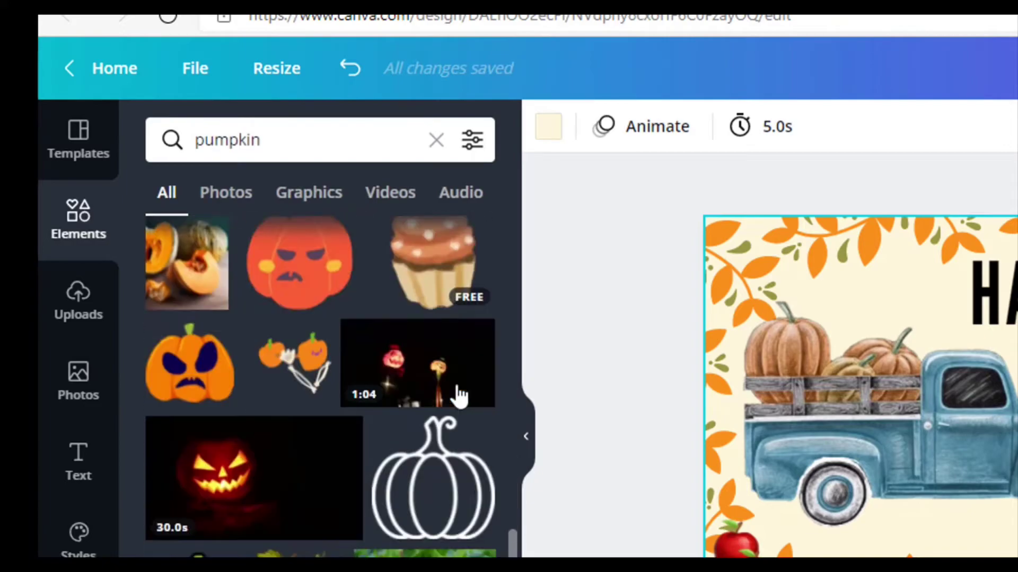
scroll(459, 396, "down", 5)
left_click(166, 278)
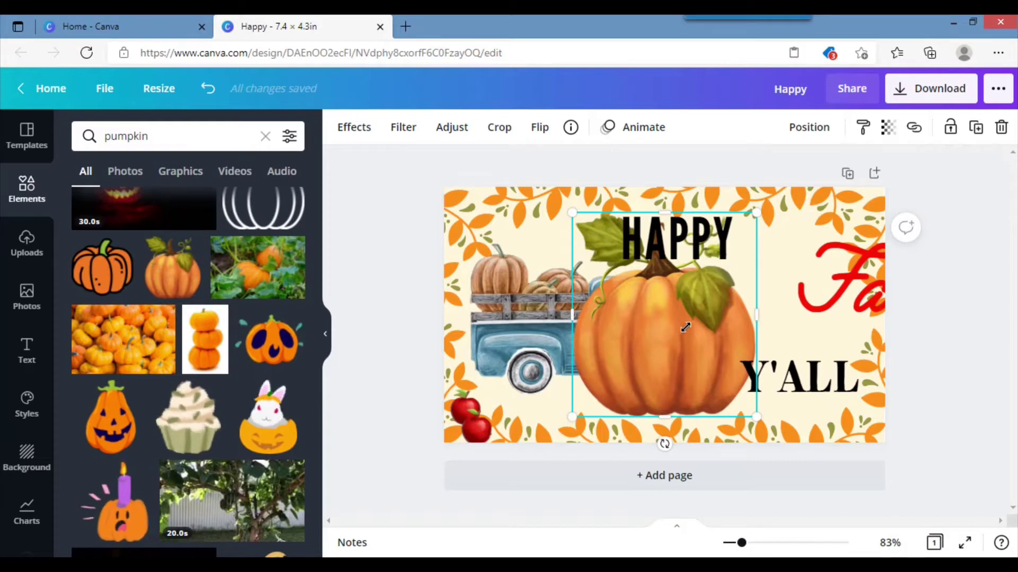
Shrink the pumpkin, undo an accidental stretch, and resize it proportionally toward the bottom-right
left_click_drag(687, 327, 696, 315)
left_click_drag(734, 277, 741, 275)
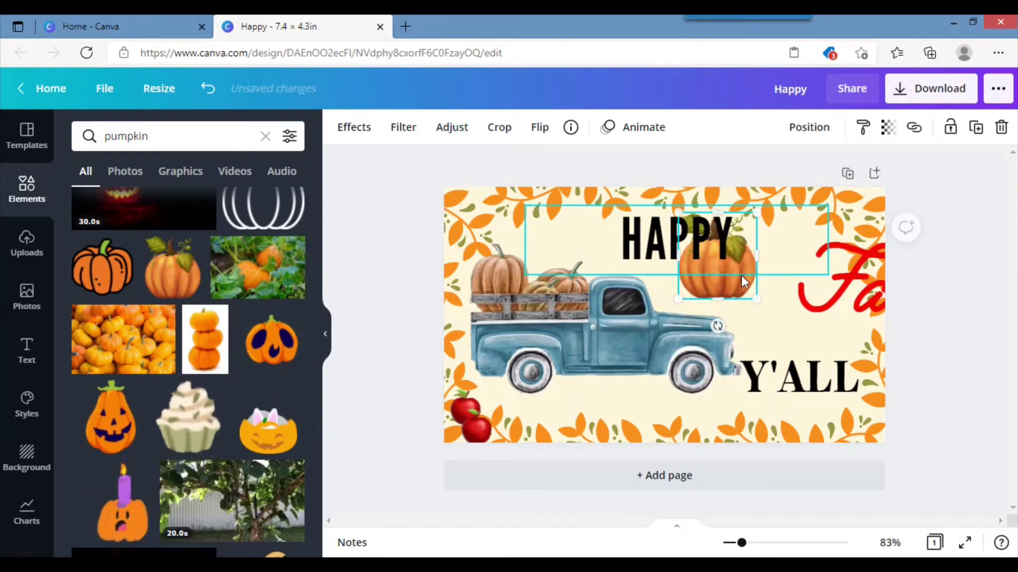
left_click(763, 305)
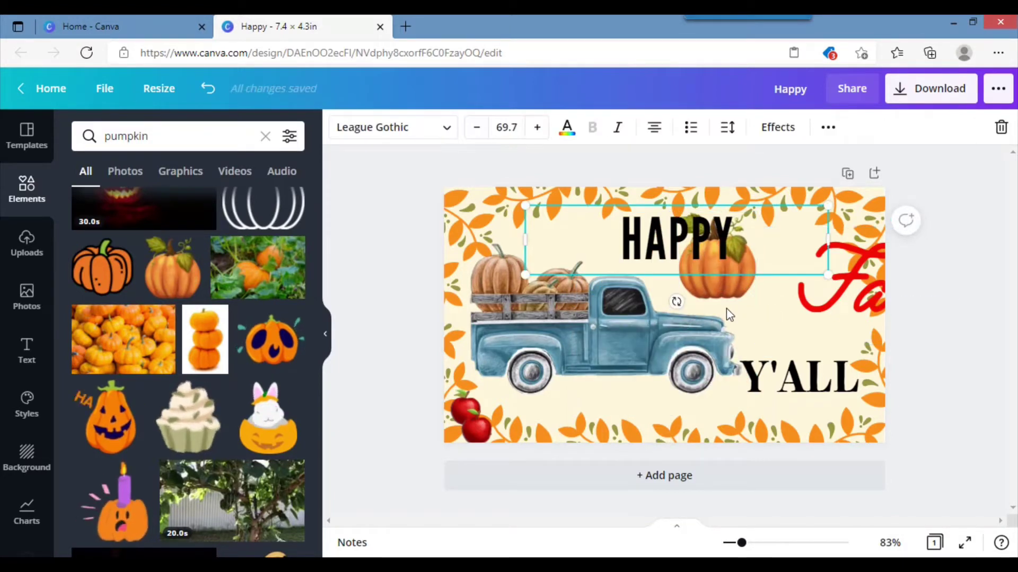
left_click(737, 291)
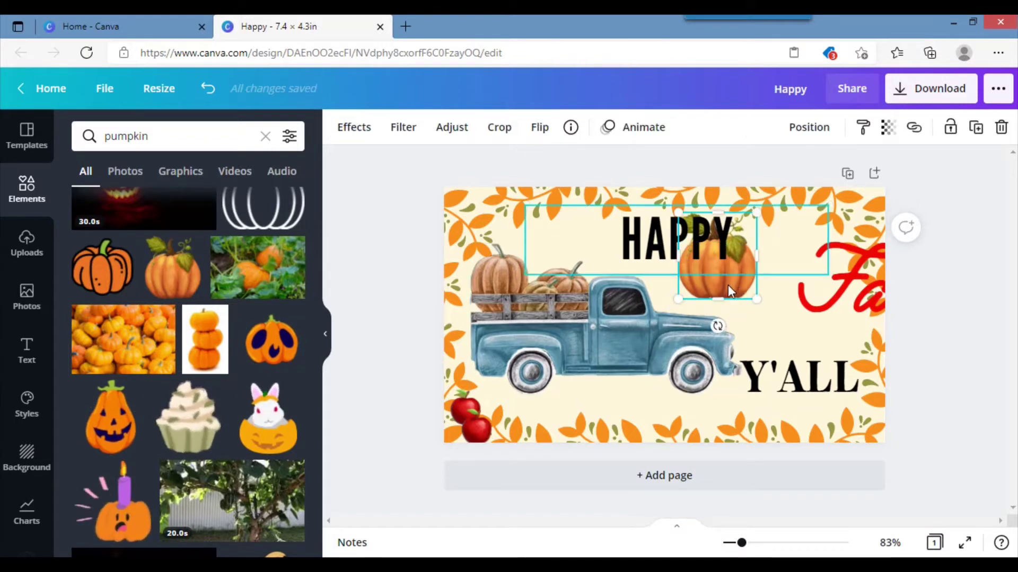
left_click(727, 285)
left_click(679, 298)
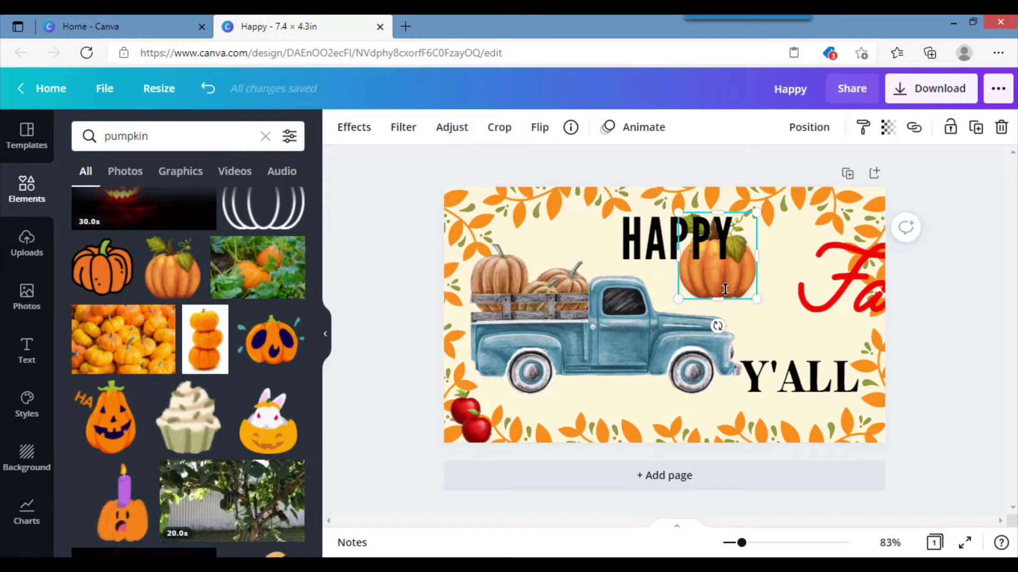
left_click(722, 284)
left_click(731, 291)
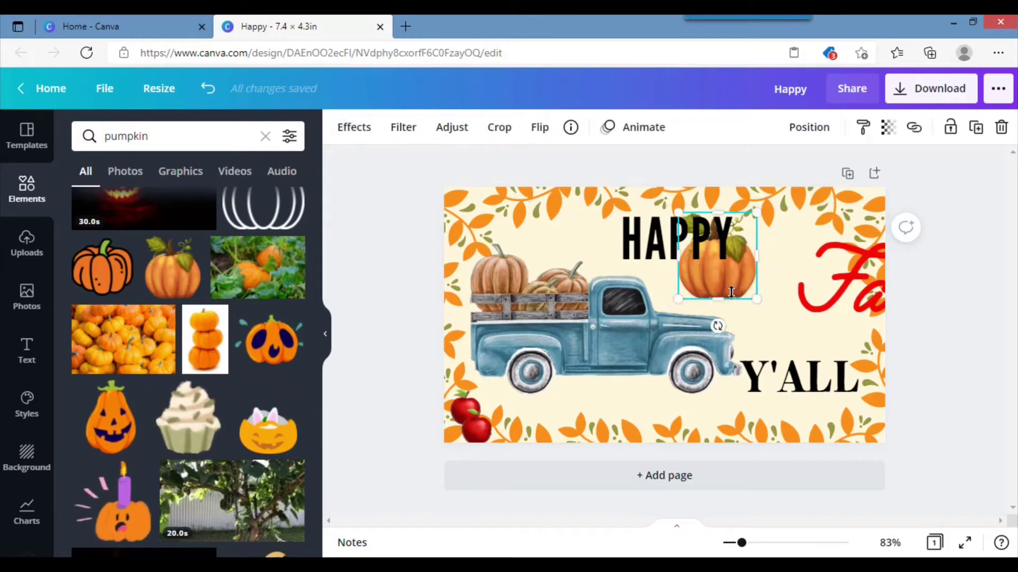
left_click_drag(760, 317, 758, 345)
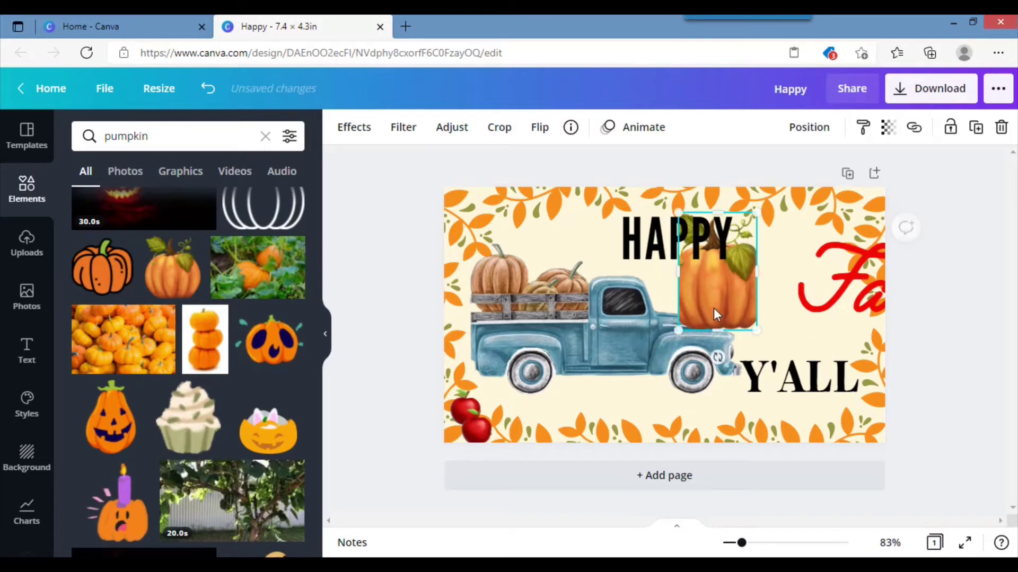
left_click(206, 90)
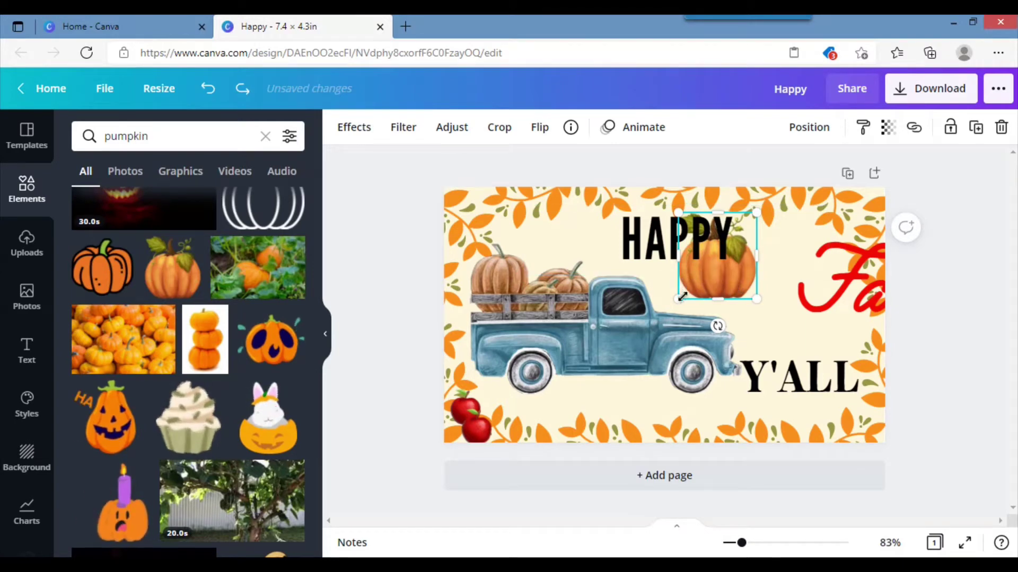
left_click_drag(671, 307, 854, 422)
Copy and paste the pumpkin twice, placing the copies at the bottom-right beneath Y'ALL
right_click(855, 421)
left_click(744, 260)
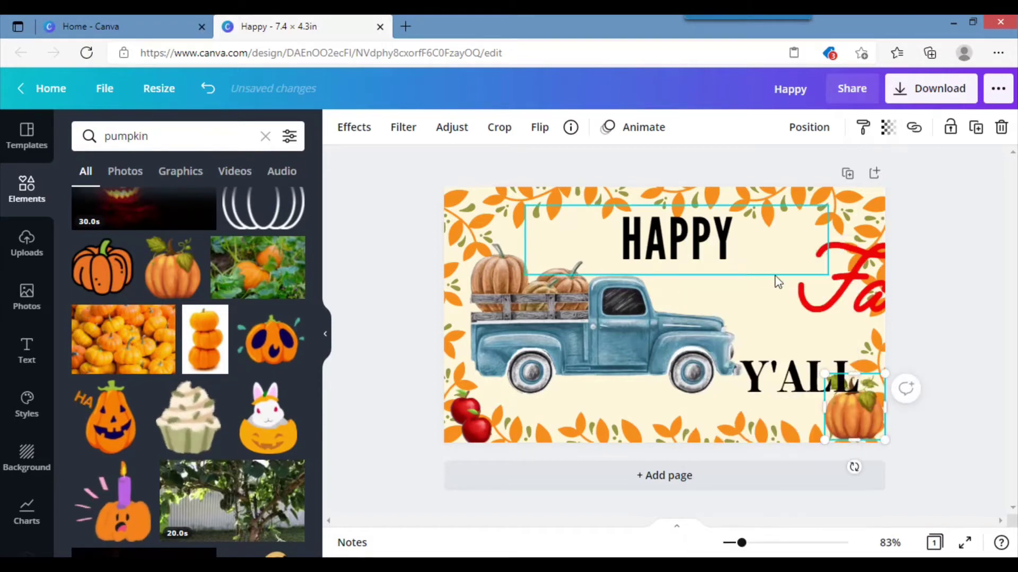
right_click(858, 425)
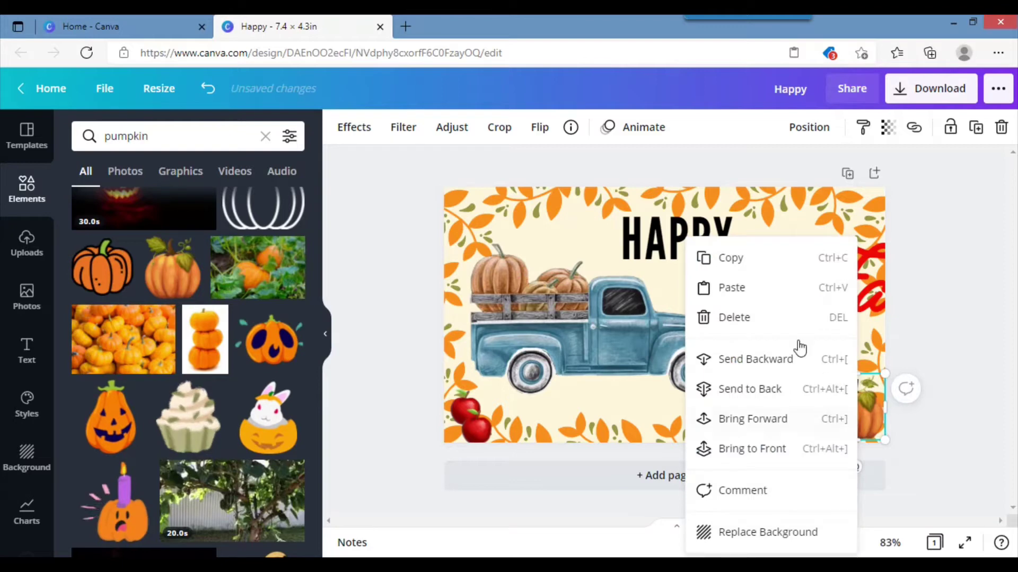
left_click(749, 298)
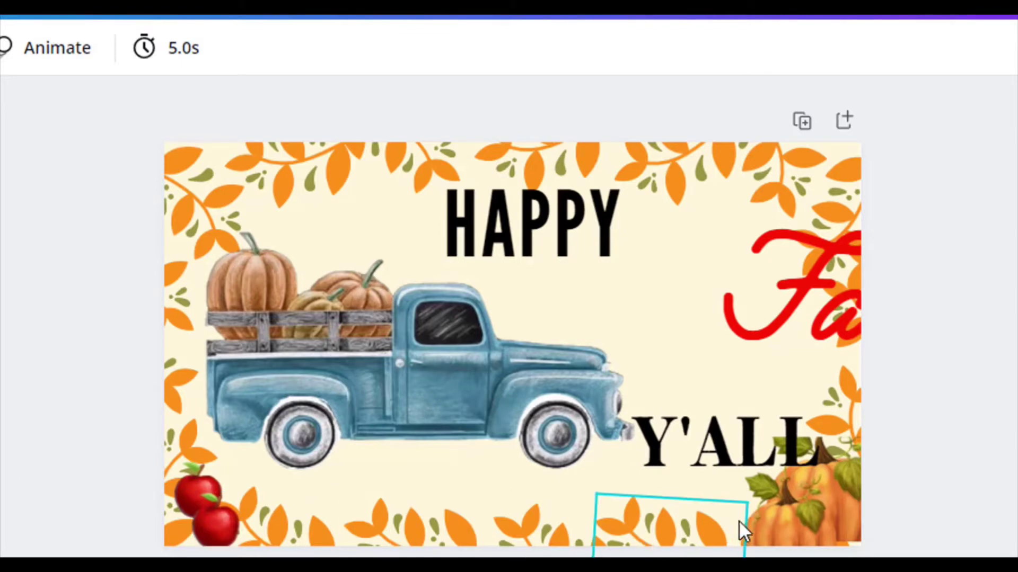
left_click(788, 514)
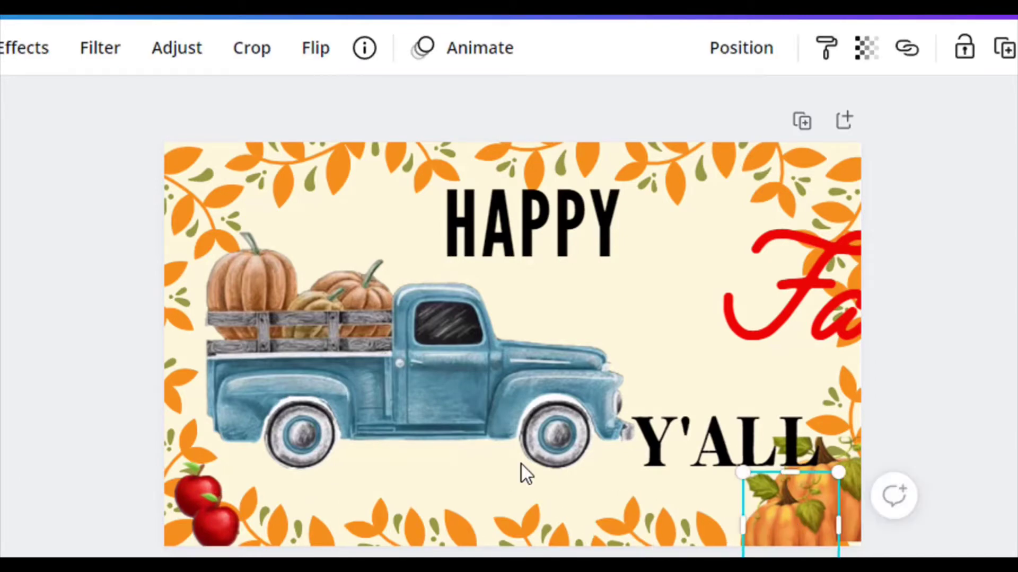
right_click(784, 527)
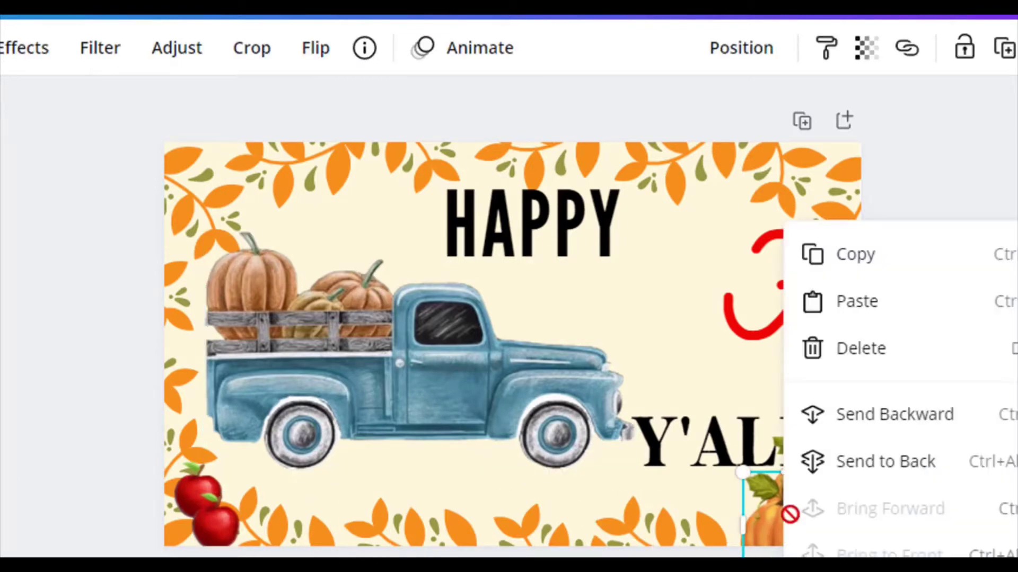
left_click(837, 269)
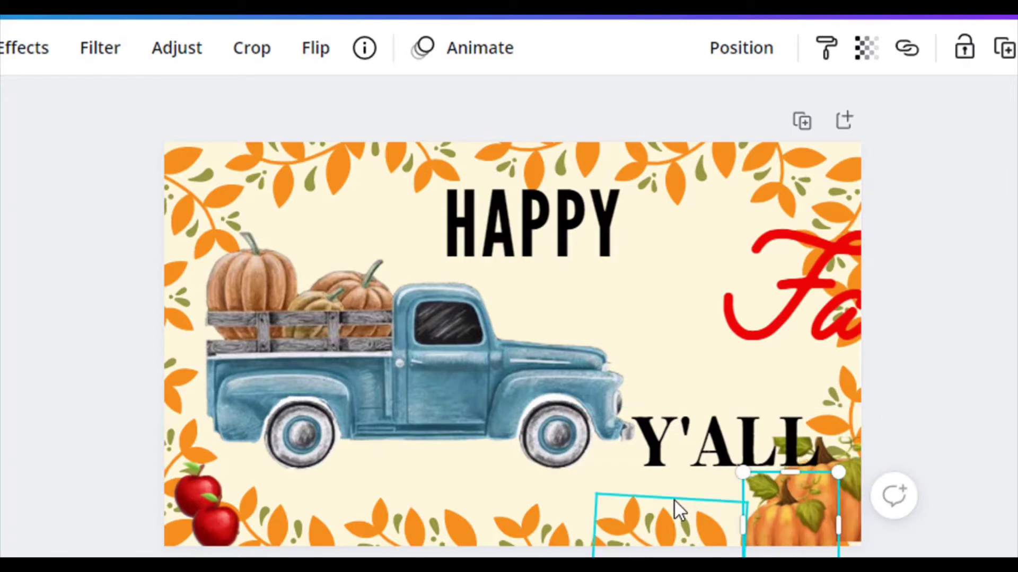
right_click(675, 502)
left_click(722, 370)
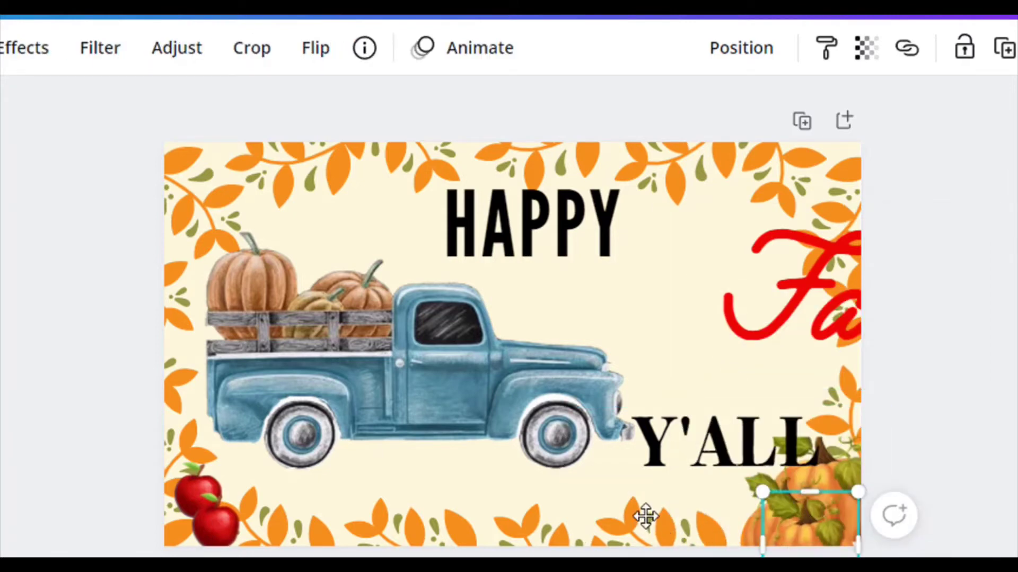
Move the pasted pumpkins to the bottom-left beside the apples and send them behind the truck
left_click_drag(645, 516, 200, 431)
right_click(200, 431)
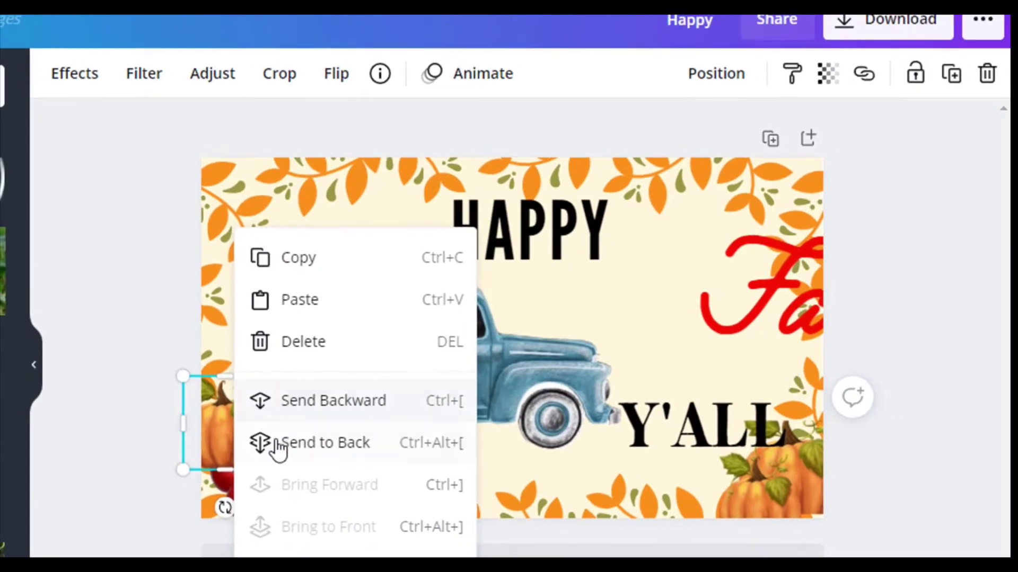
left_click(285, 448)
Copy and paste the bottom-right pumpkin cluster
left_click(789, 508)
right_click(773, 497)
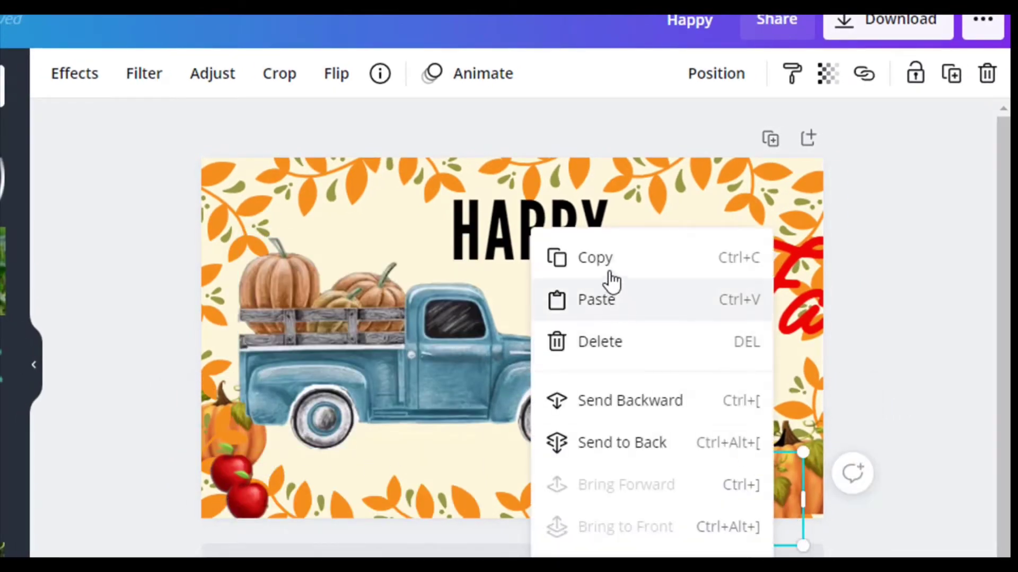
left_click(604, 262)
right_click(757, 508)
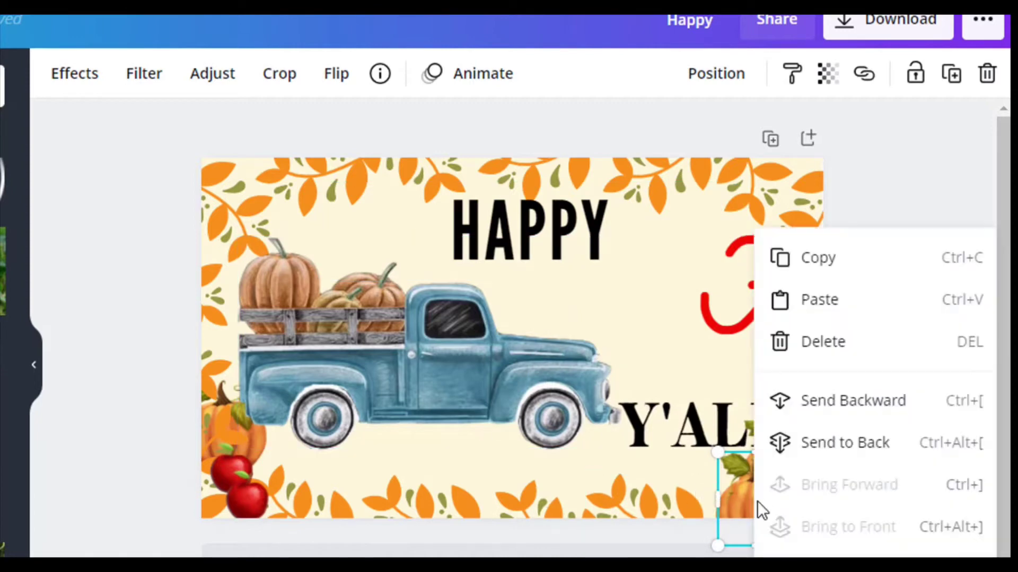
key("ctrl+v")
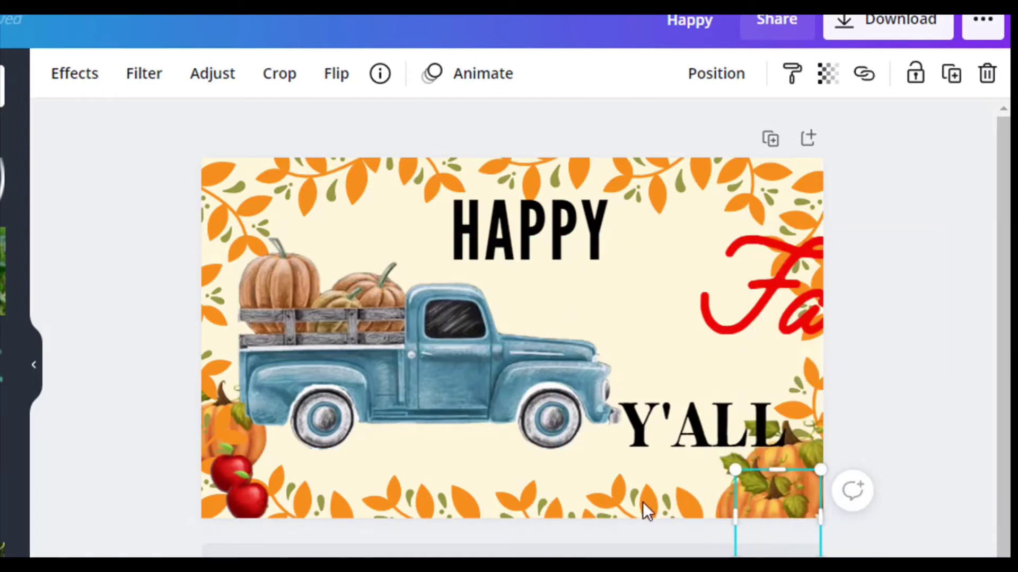
Put the pumpkin copy in the bottom-left corner and adjust layering with the apples
left_click_drag(589, 493, 259, 478)
right_click(259, 478)
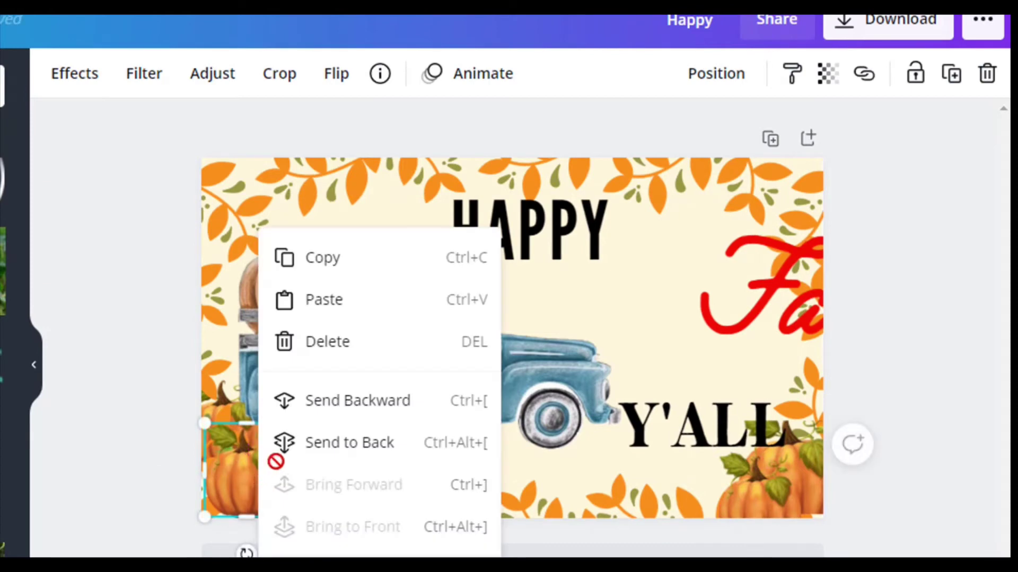
left_click(308, 407)
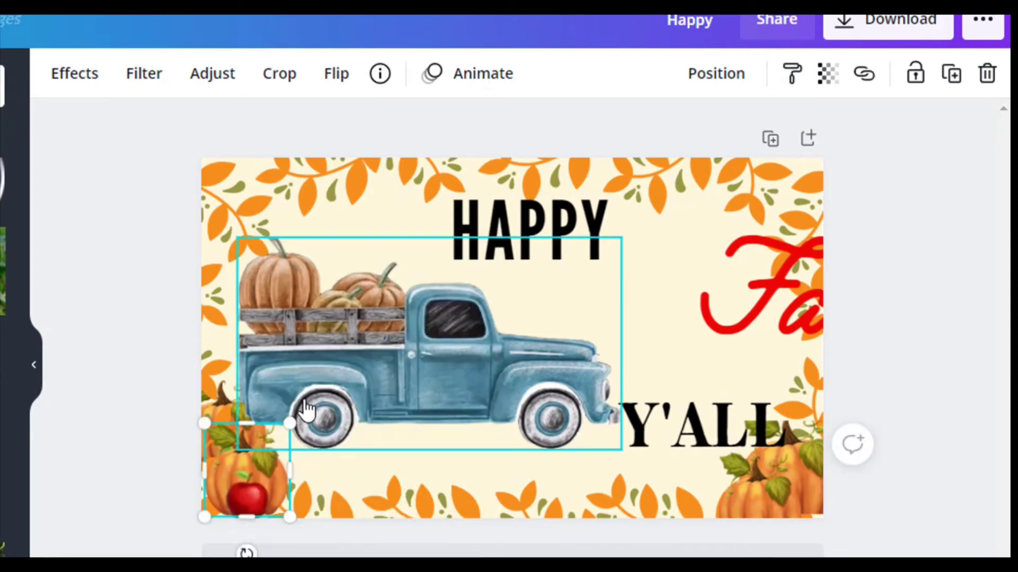
right_click(222, 458)
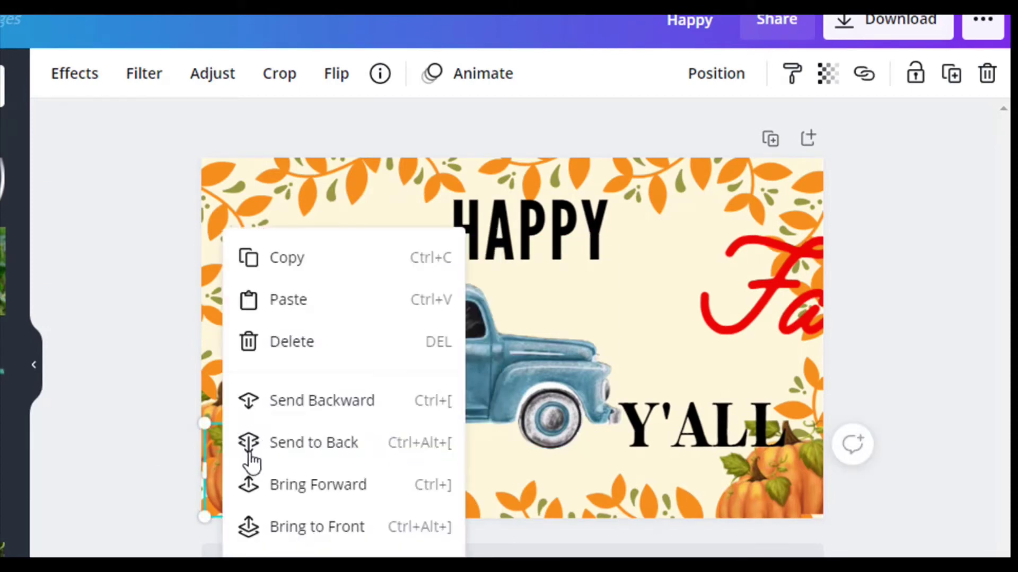
left_click(337, 407)
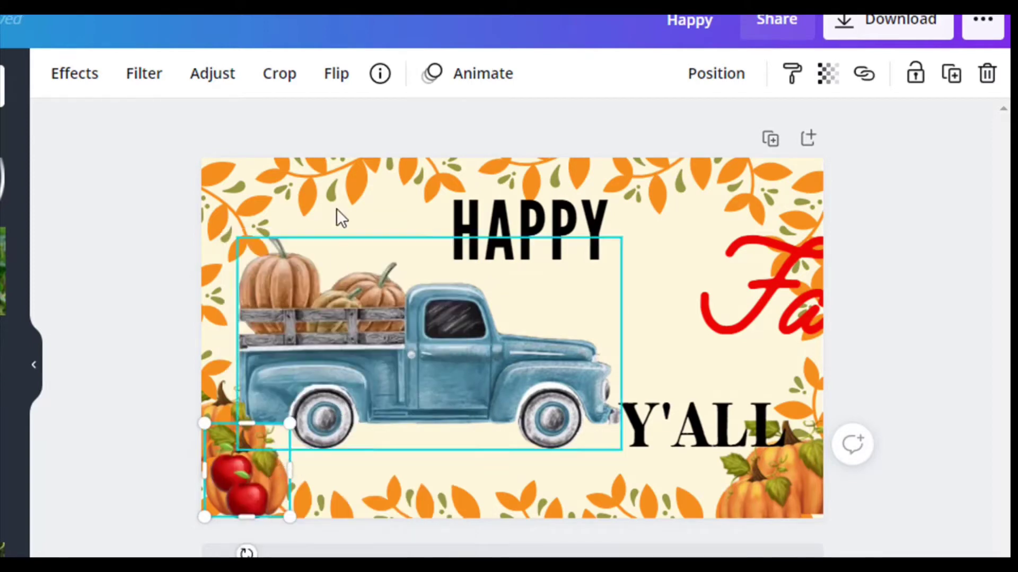
Flip the apples horizontally, tilt them, and fit them into the bottom-left corner
left_click(340, 80)
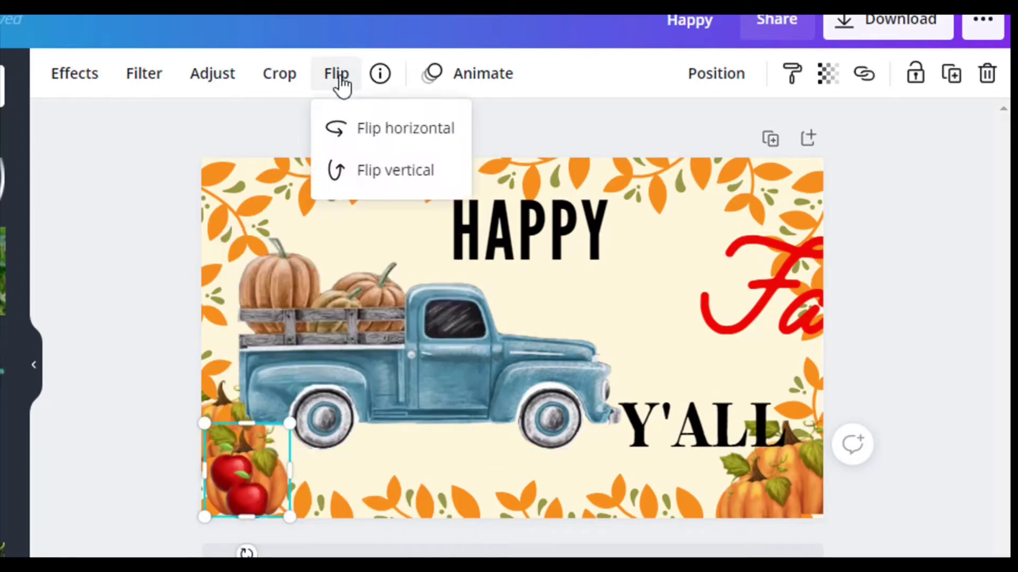
left_click(391, 136)
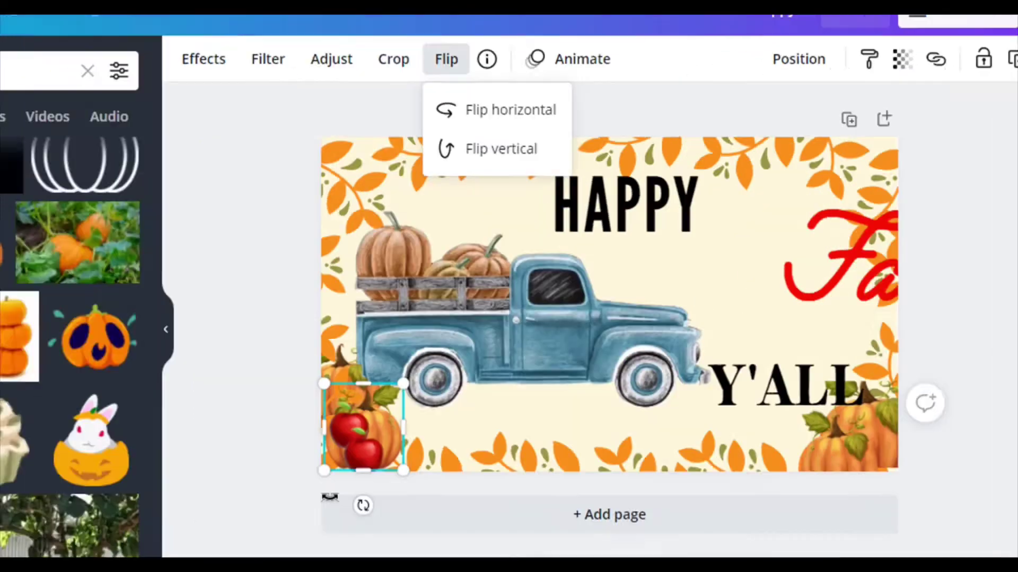
left_click_drag(246, 553, 211, 544)
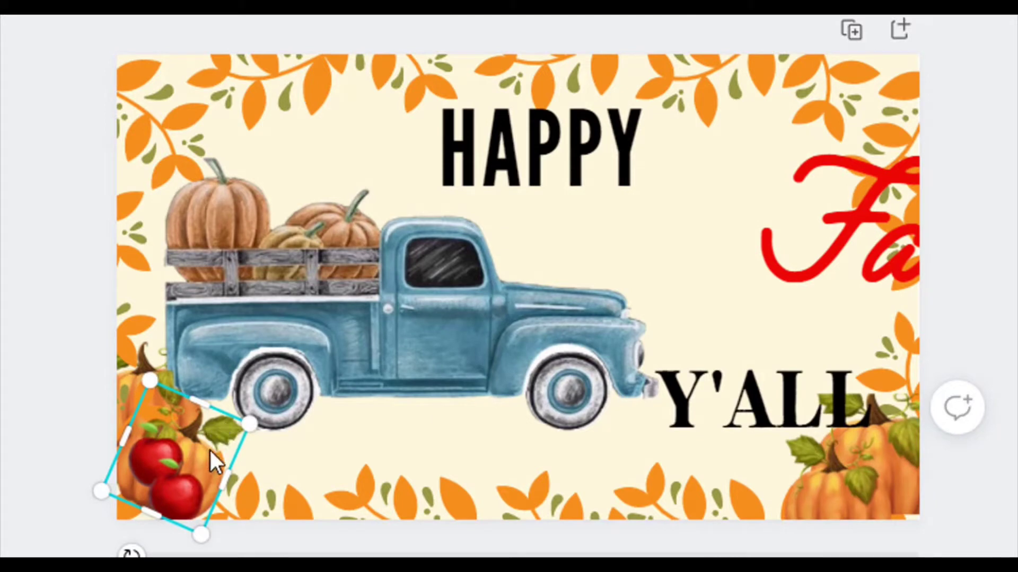
left_click_drag(234, 473, 208, 474)
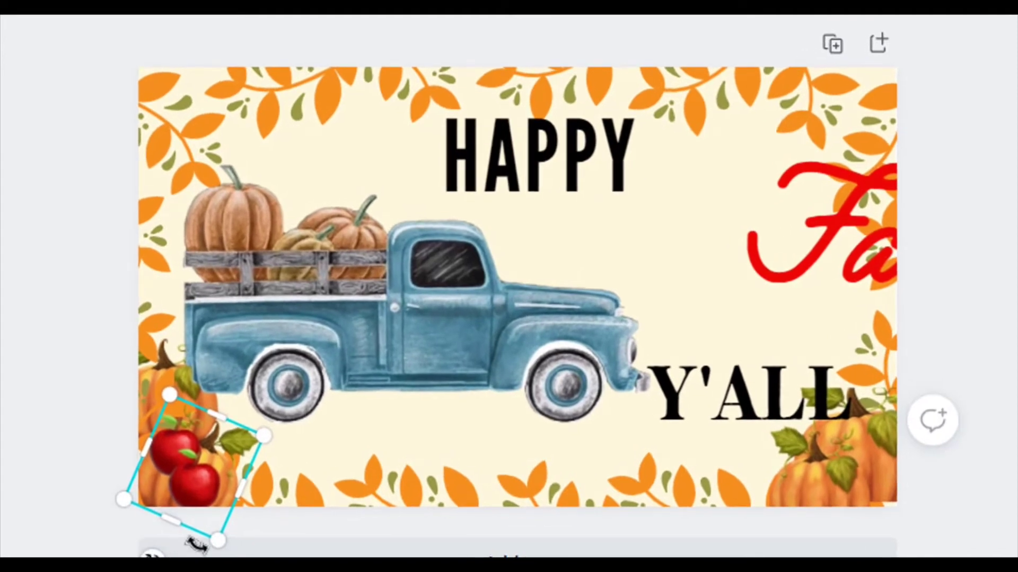
mouse_move(197, 545)
left_mouse_down()
mouse_move(240, 526)
mouse_move(193, 532)
left_mouse_up()
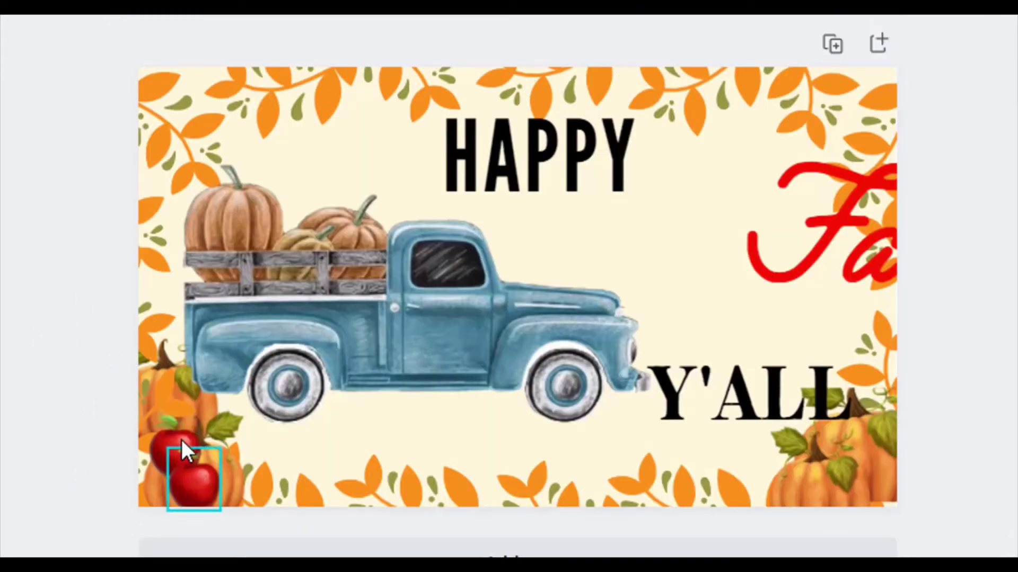
left_click(172, 442)
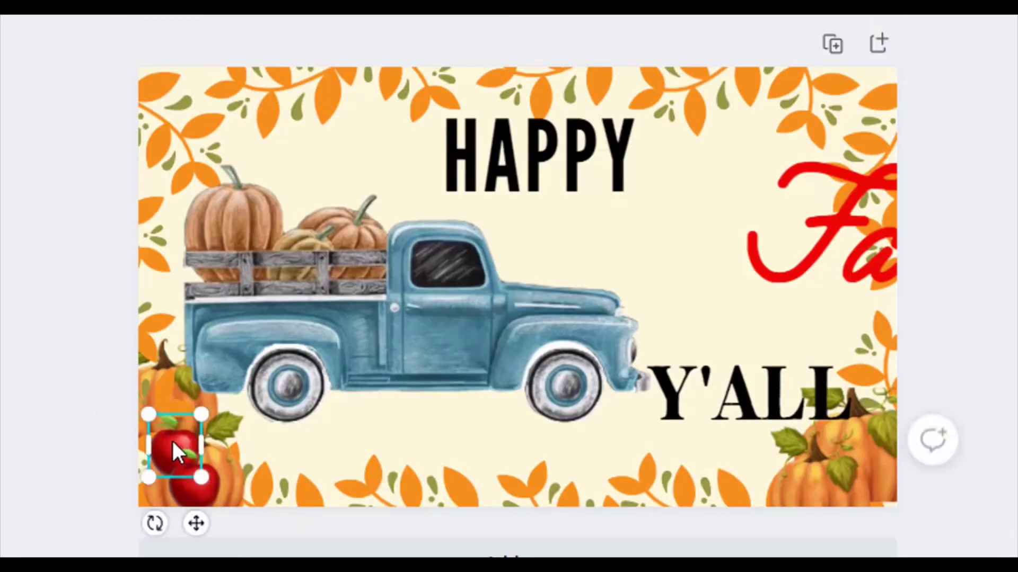
left_click_drag(157, 454, 204, 496)
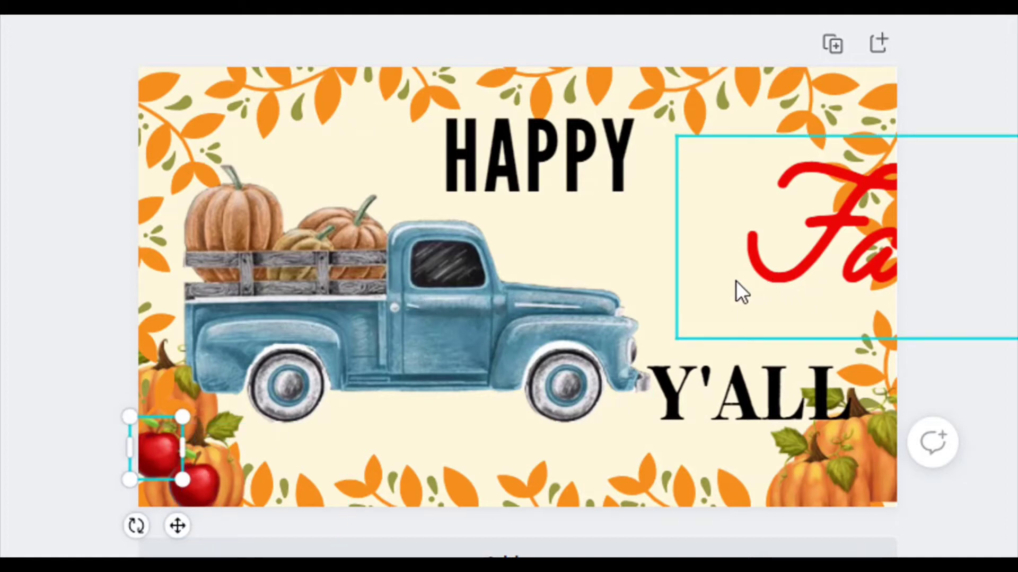
Slide the Fall lettering onto the sign and enlarge the truck, moving it down slightly
left_click_drag(735, 282, 654, 284)
left_click(364, 345)
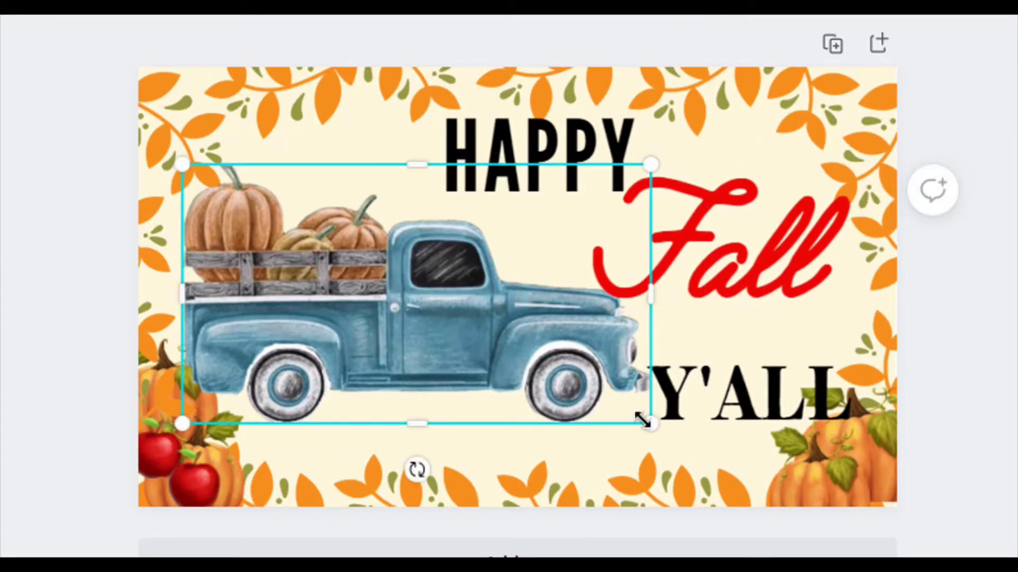
mouse_move(653, 425)
left_mouse_down()
mouse_move(673, 443)
mouse_move(663, 438)
left_mouse_up()
mouse_move(412, 381)
left_mouse_down()
mouse_move(413, 390)
mouse_move(407, 366)
left_mouse_up()
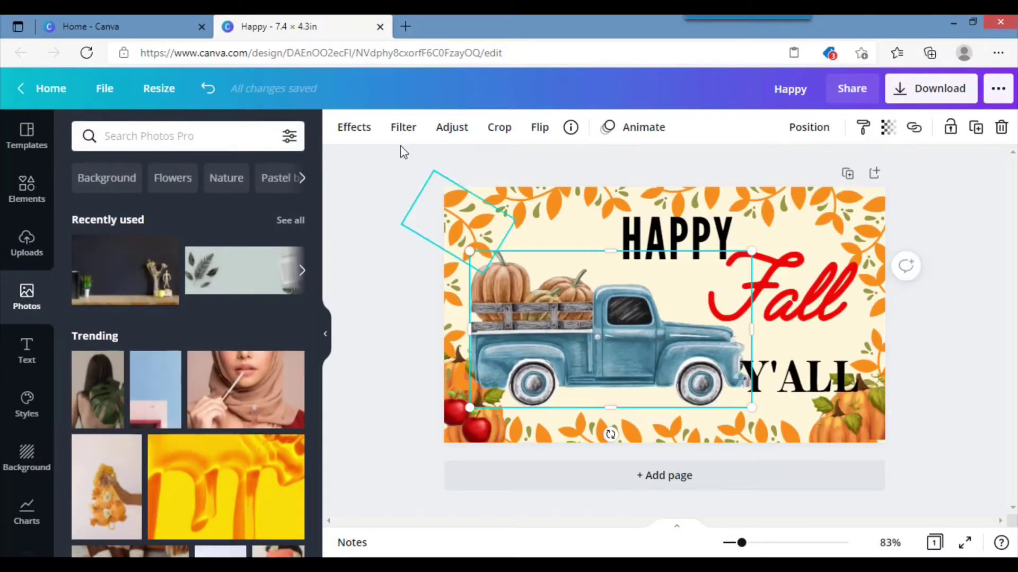
Apply the Eldar Photogenic filter to the truck after trying Sangri
left_click(354, 129)
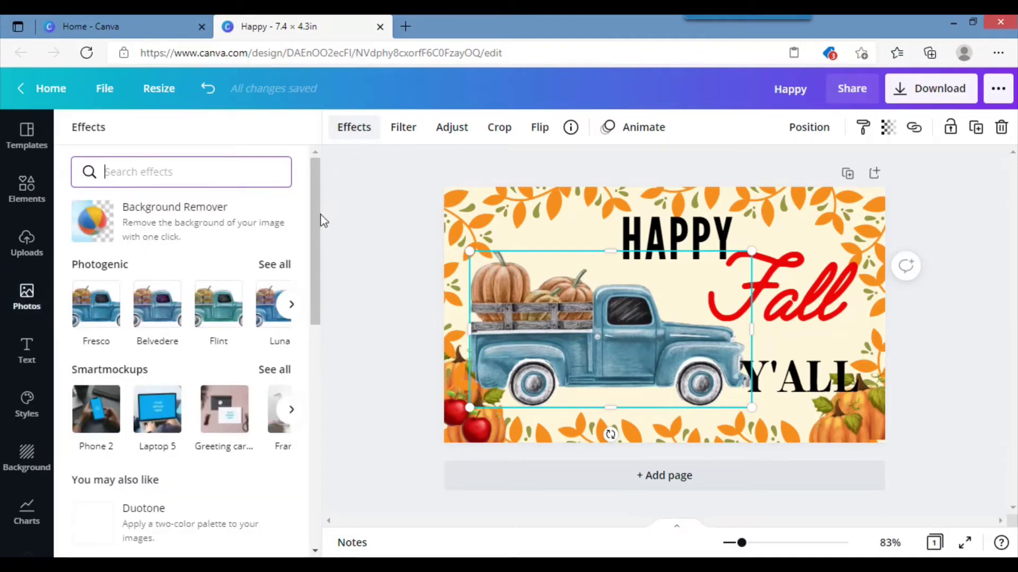
left_click(280, 265)
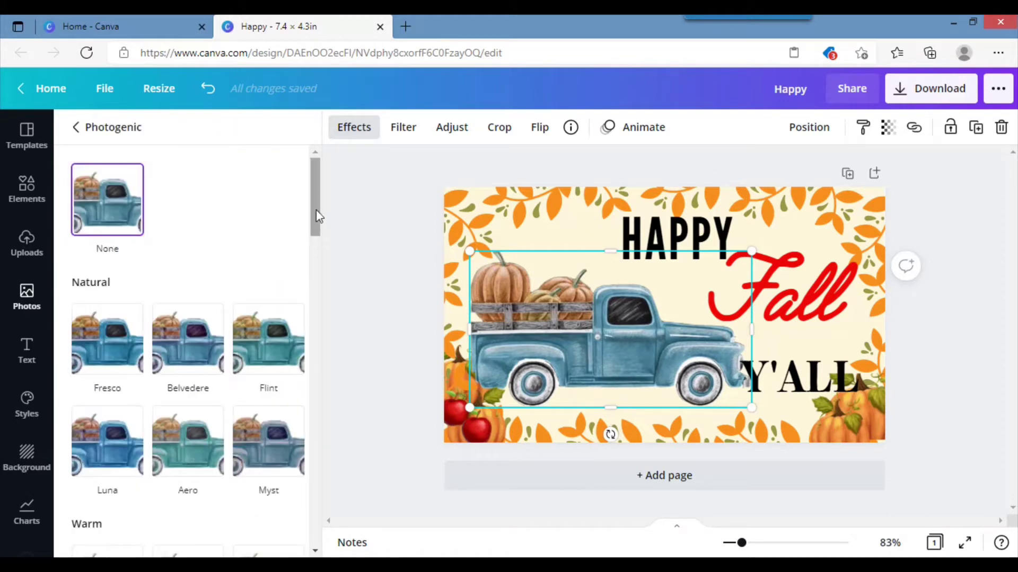
left_click_drag(317, 215, 314, 269)
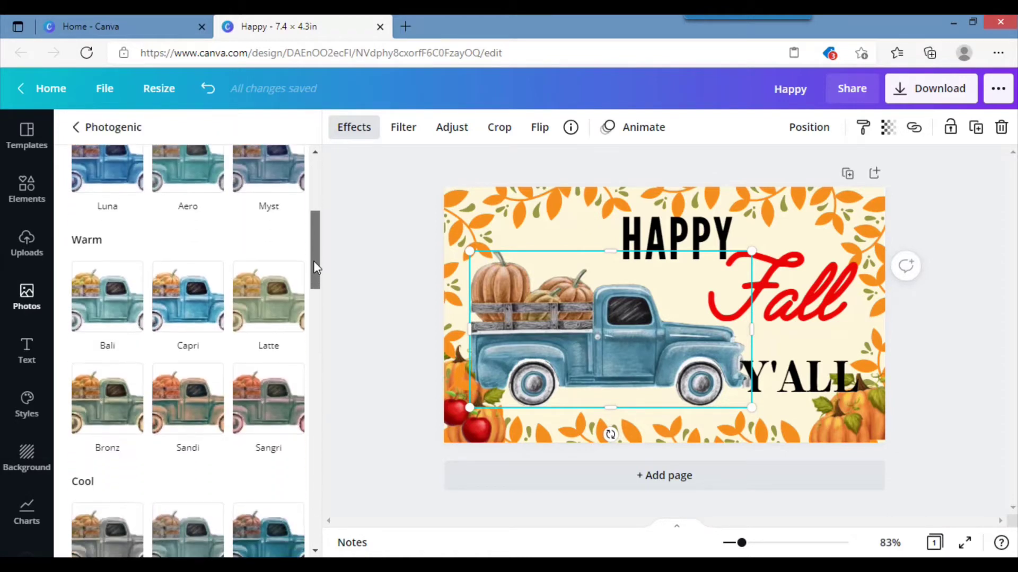
left_click(270, 420)
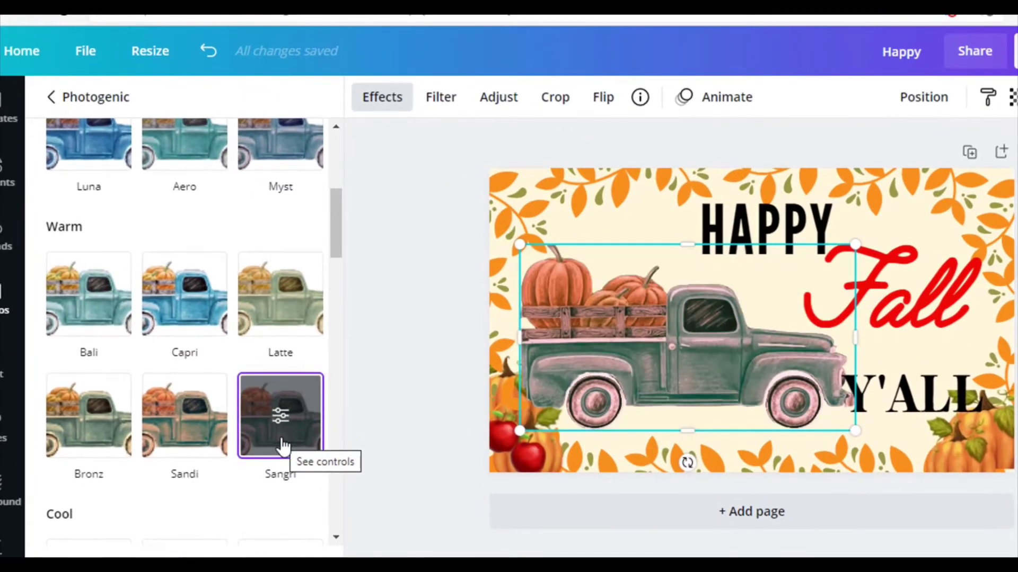
left_click_drag(339, 244, 342, 337)
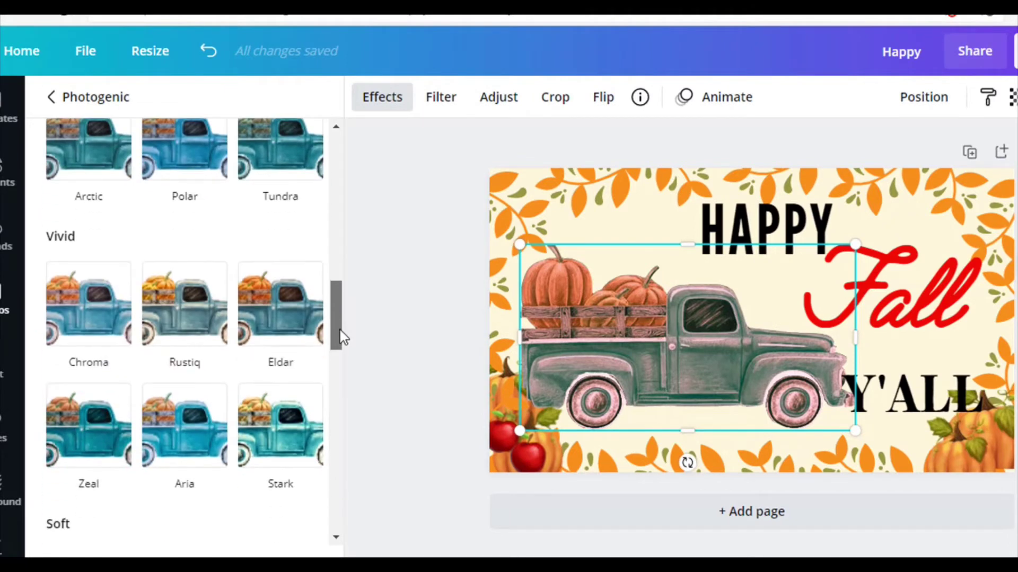
left_click(292, 336)
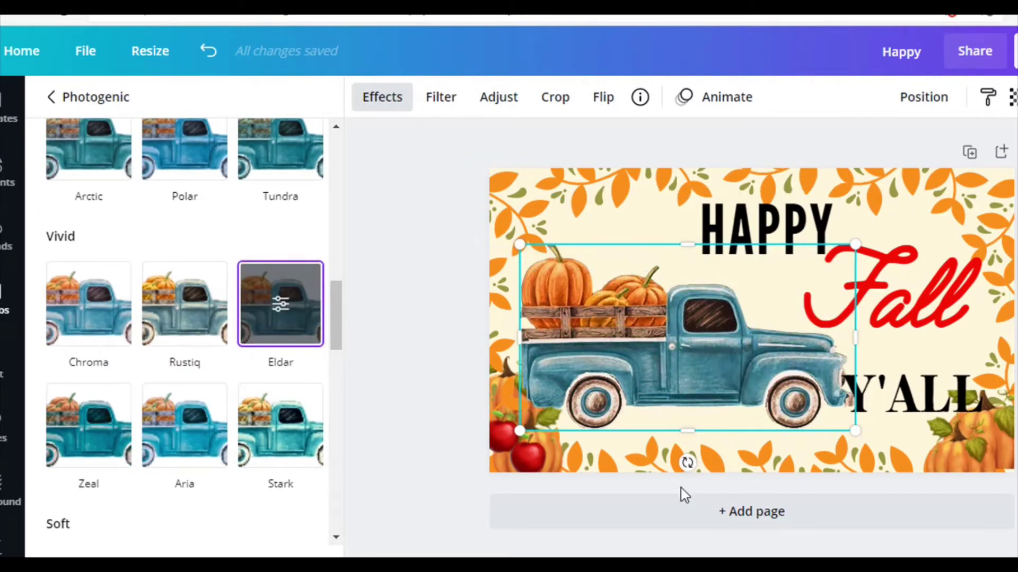
left_click(456, 283)
key("Escape")
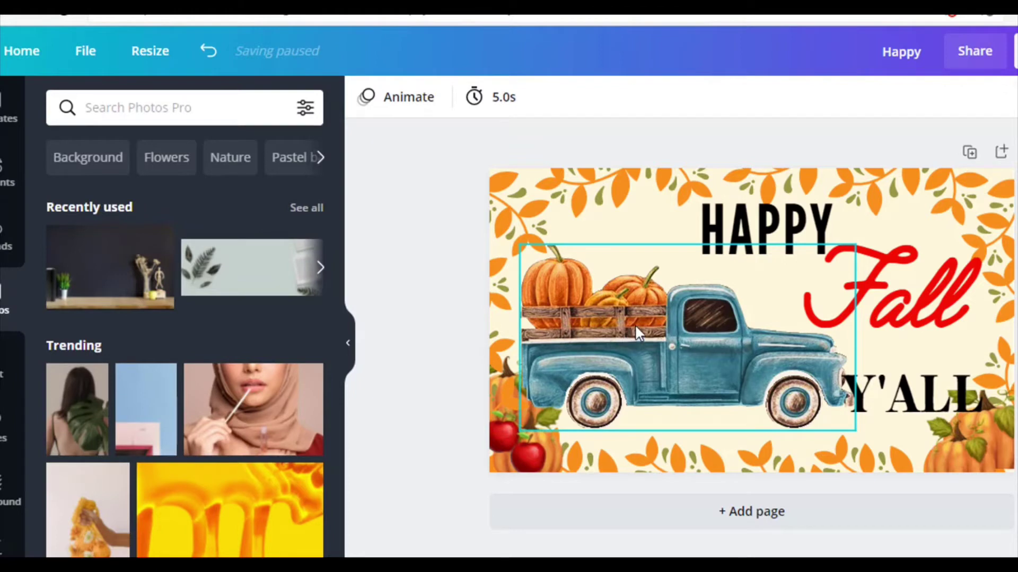
Search backgrounds for 'wood' and apply the white plank texture as the page background
left_click_drag(635, 323, 595, 318)
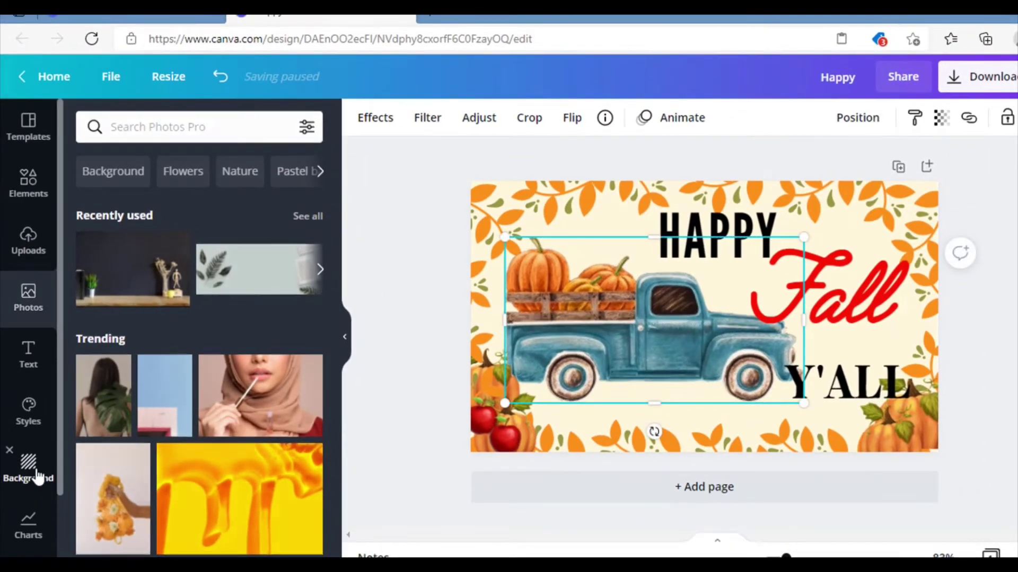
left_click(36, 476)
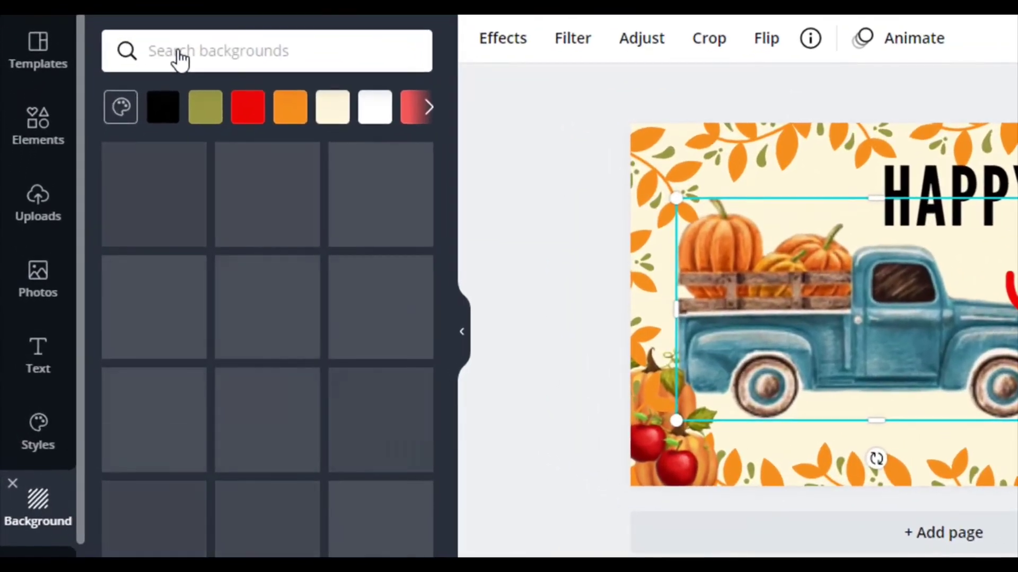
left_click(179, 51)
type("wood")
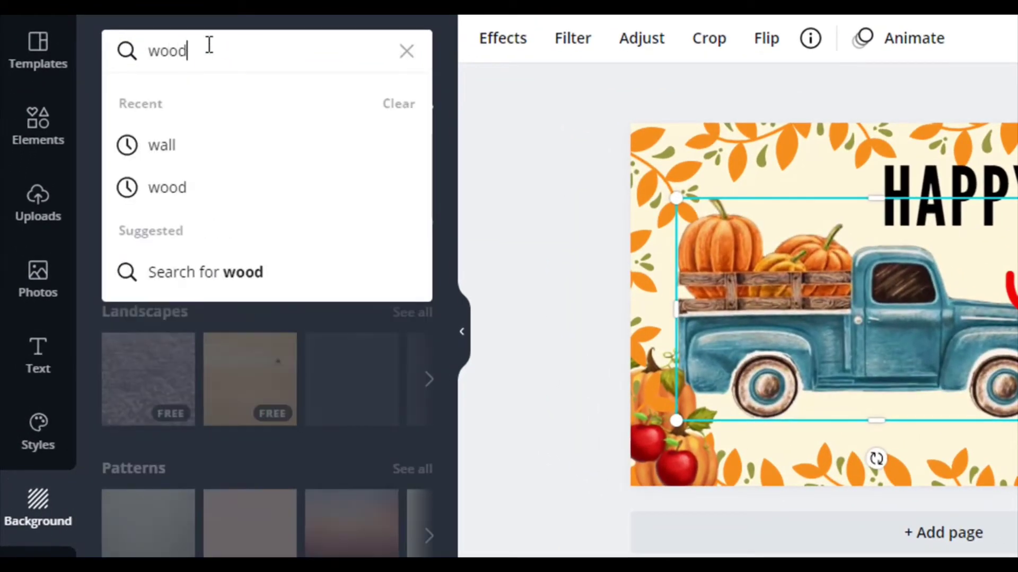
key("Return")
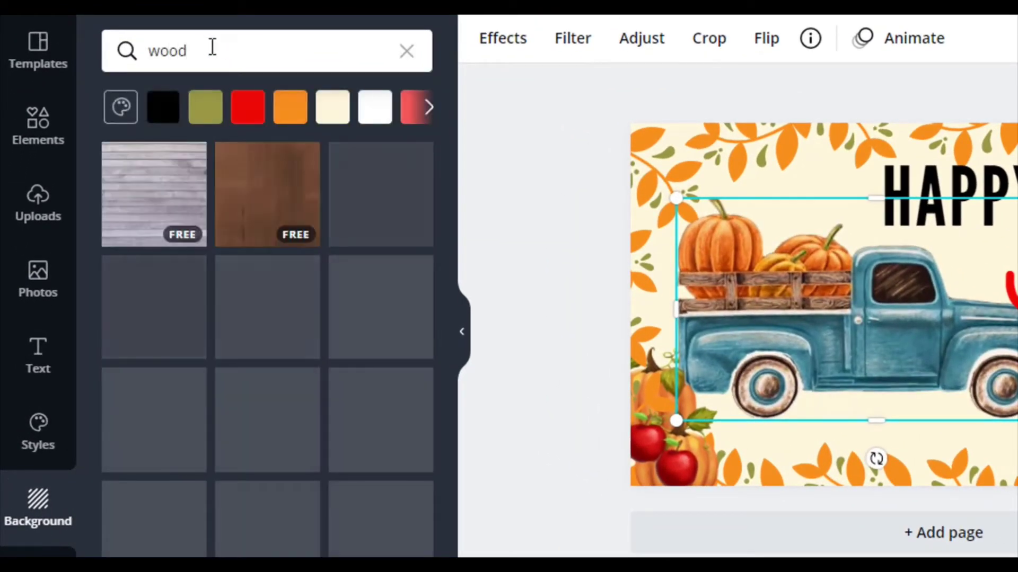
scroll(190, 222, "down", 2)
scroll(185, 218, "up", 2)
left_click(188, 228)
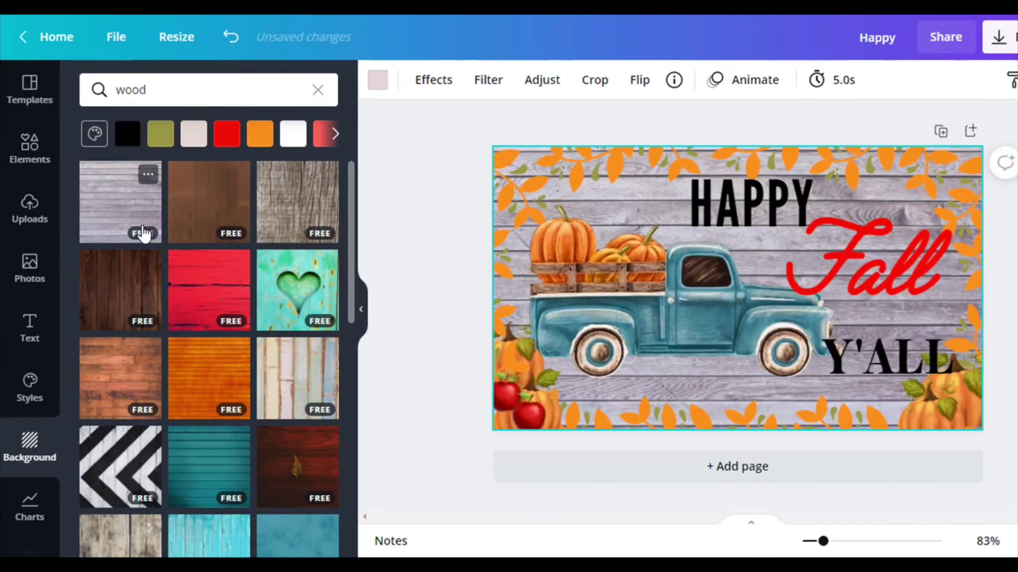
scroll(141, 233, "down", 5)
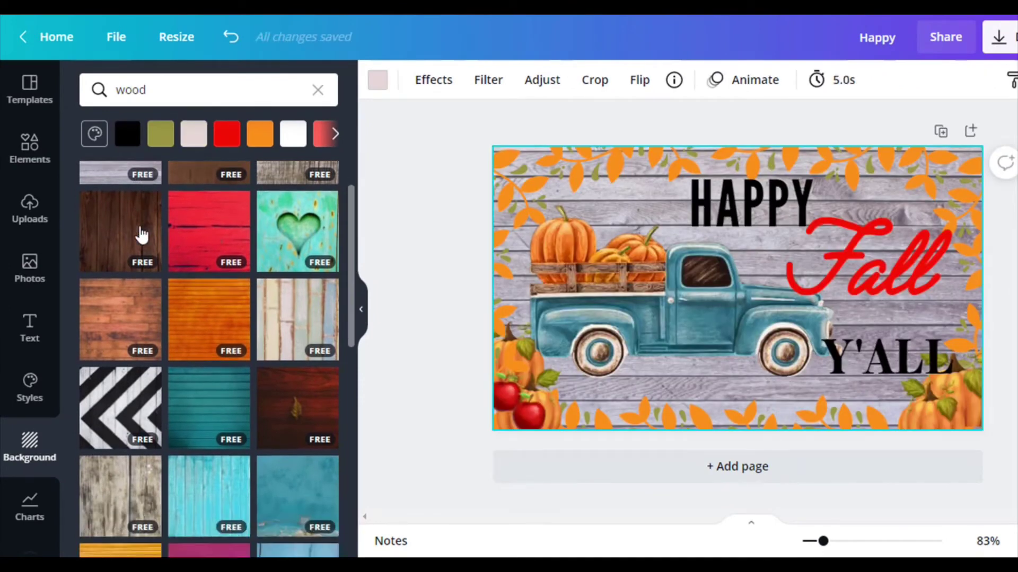
scroll(141, 233, "down", 5)
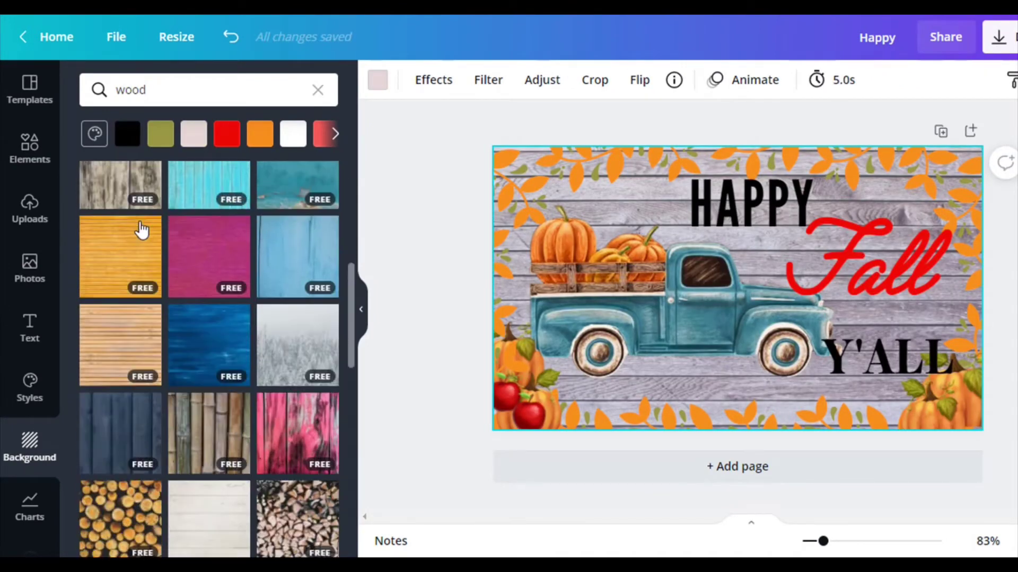
left_click(212, 382)
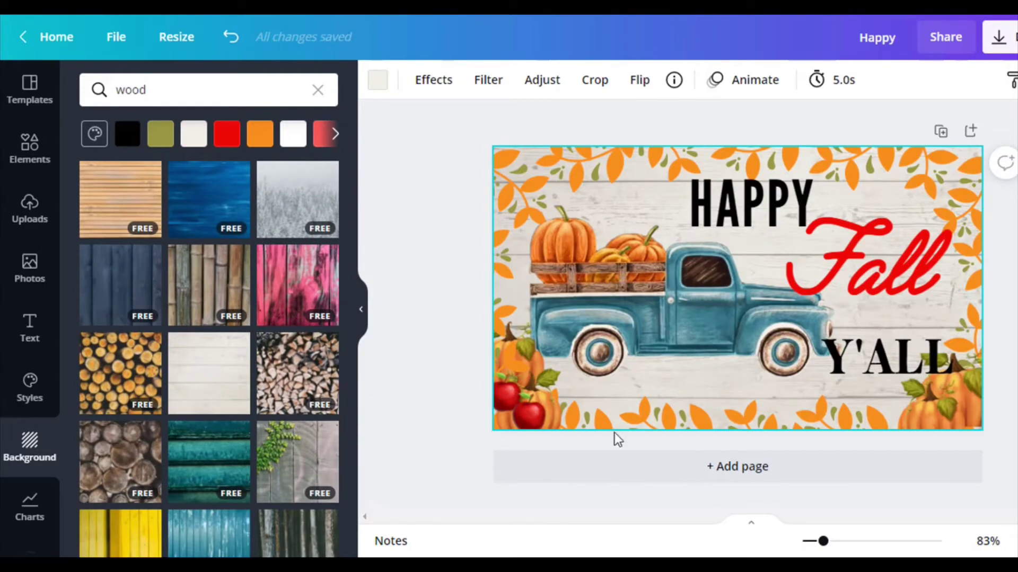
Nudge the truck slightly and move Y'ALL up closer to Fall
left_click(681, 330)
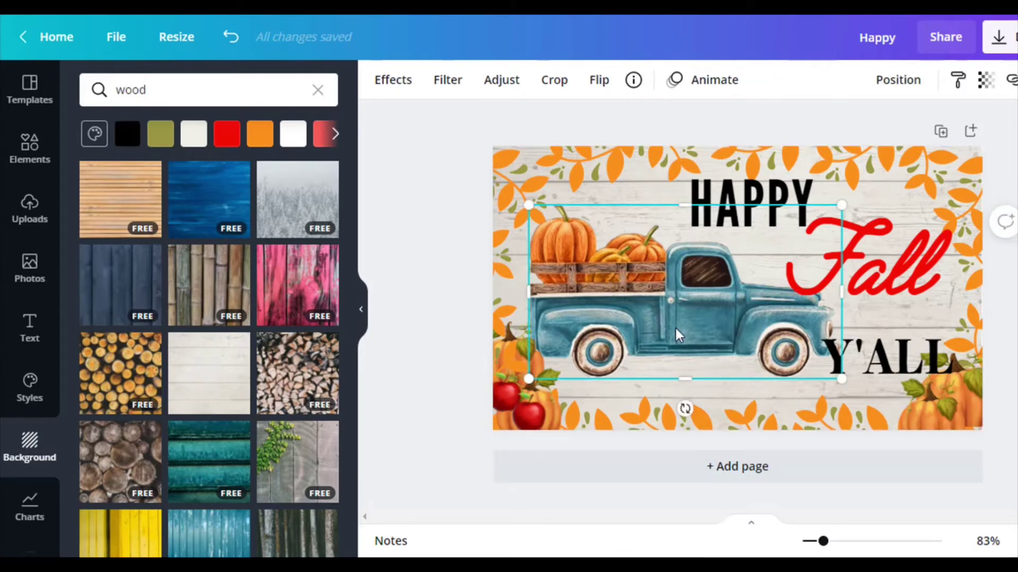
left_click_drag(678, 334, 677, 337)
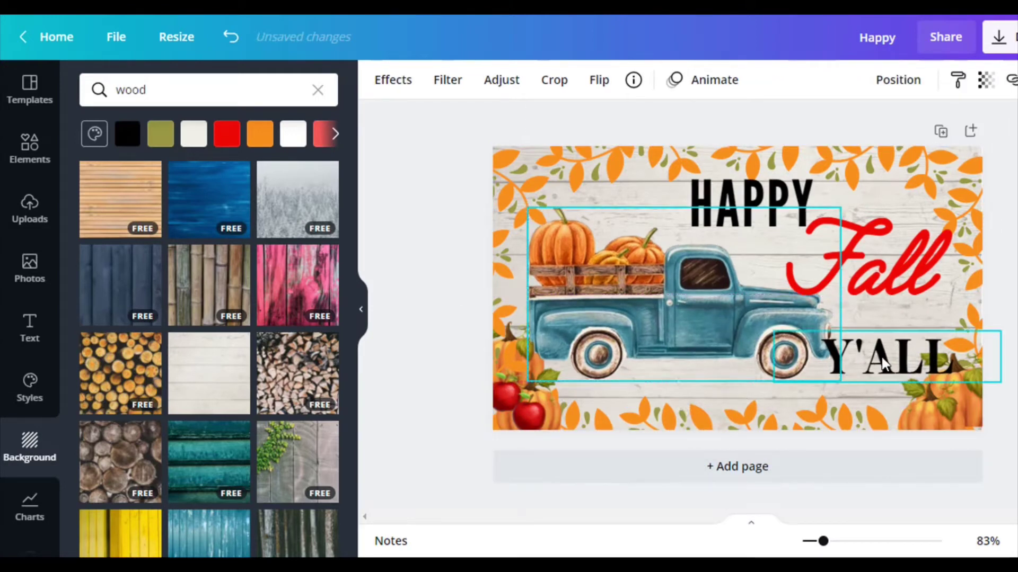
left_click(883, 363)
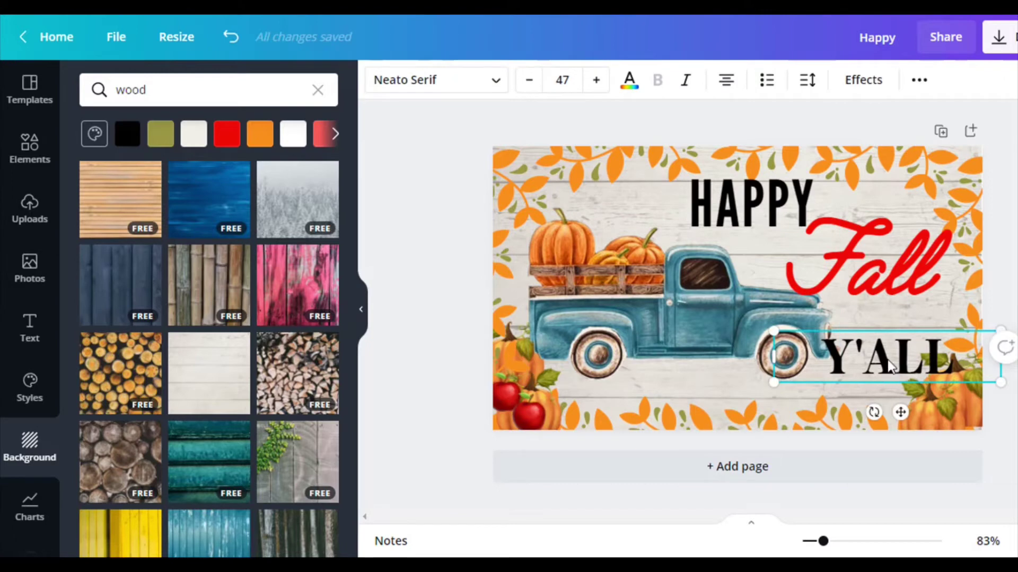
mouse_move(897, 353)
left_mouse_down()
mouse_move(922, 318)
mouse_move(890, 337)
left_mouse_up()
Shrink the red Fall lettering from size 118 to 106
left_click(860, 273)
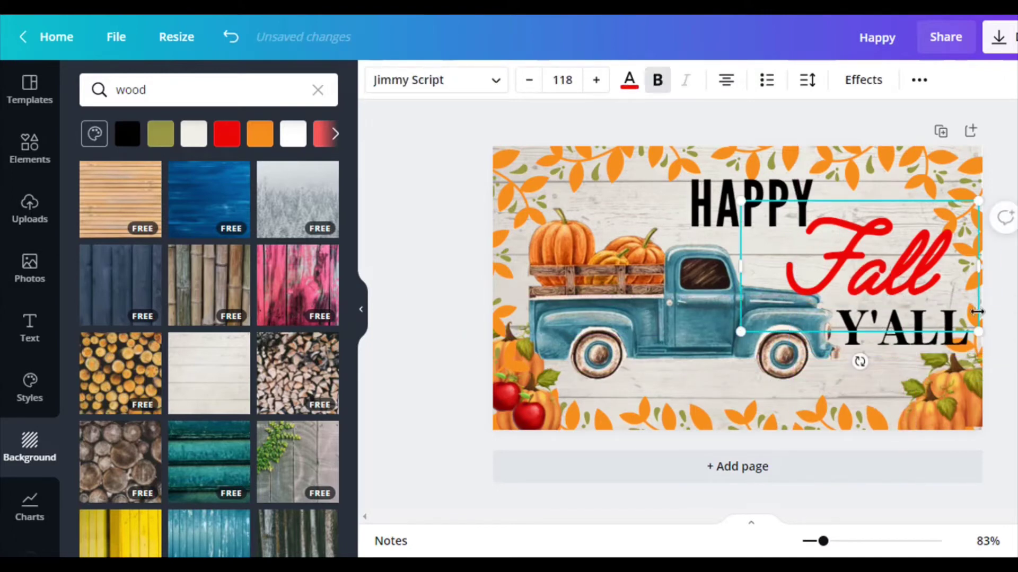
left_click_drag(979, 331, 958, 314)
mouse_move(836, 270)
left_mouse_down()
mouse_move(850, 278)
mouse_move(850, 268)
left_mouse_up()
key("Escape")
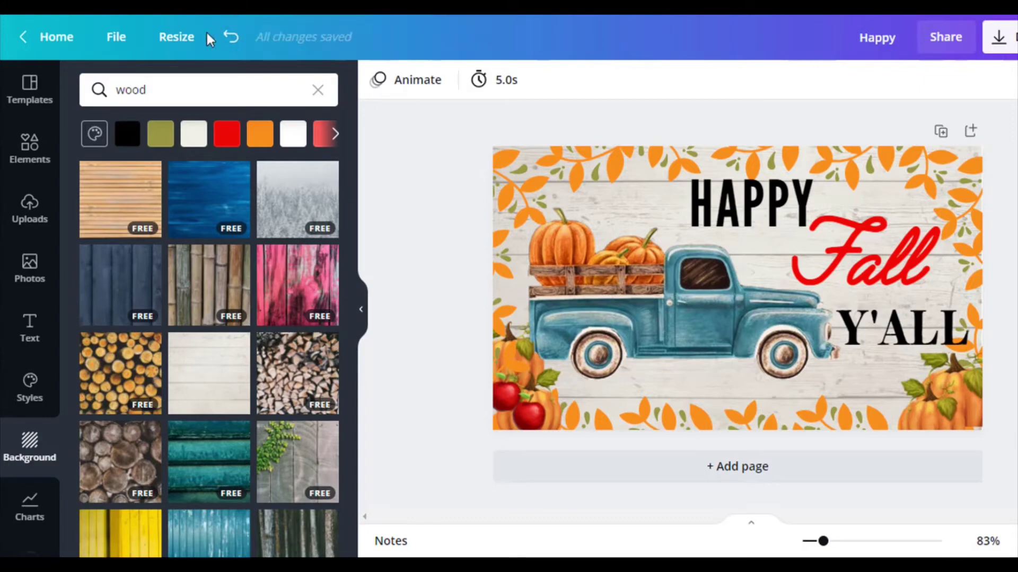
Open Resize and enter the custom 7.2 × 3.2 inch width and height
left_click(189, 45)
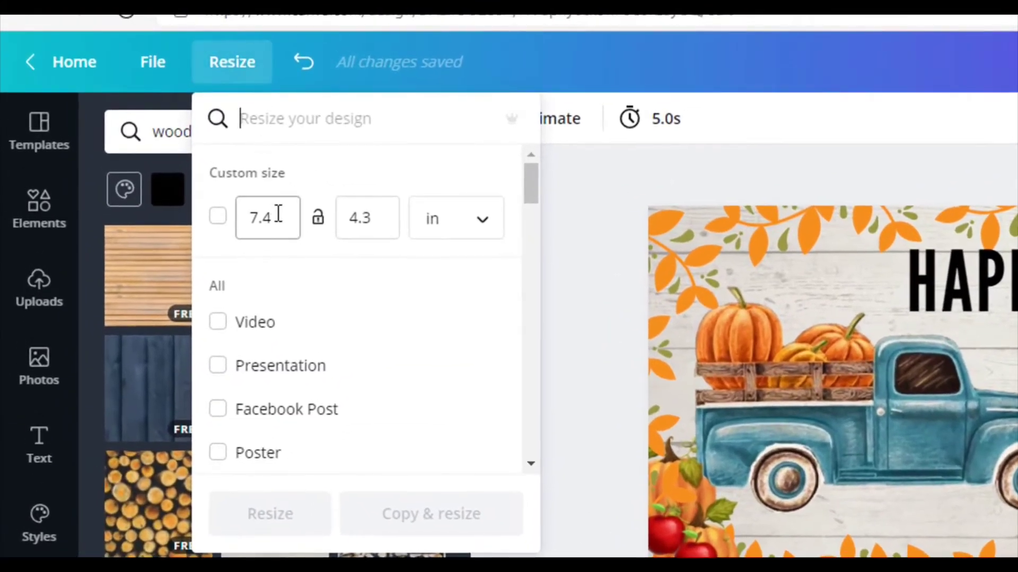
double_click(277, 213)
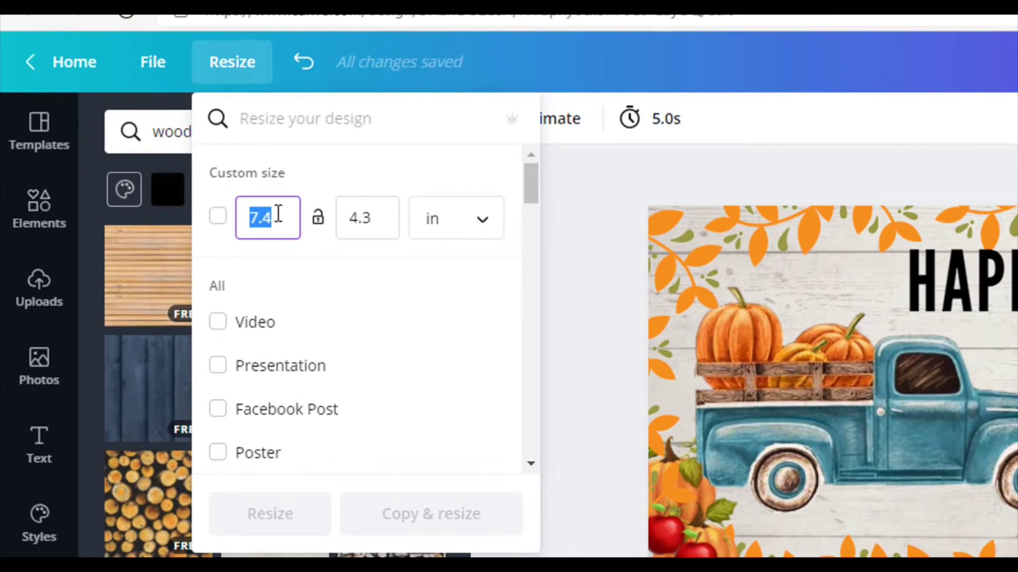
type("7")
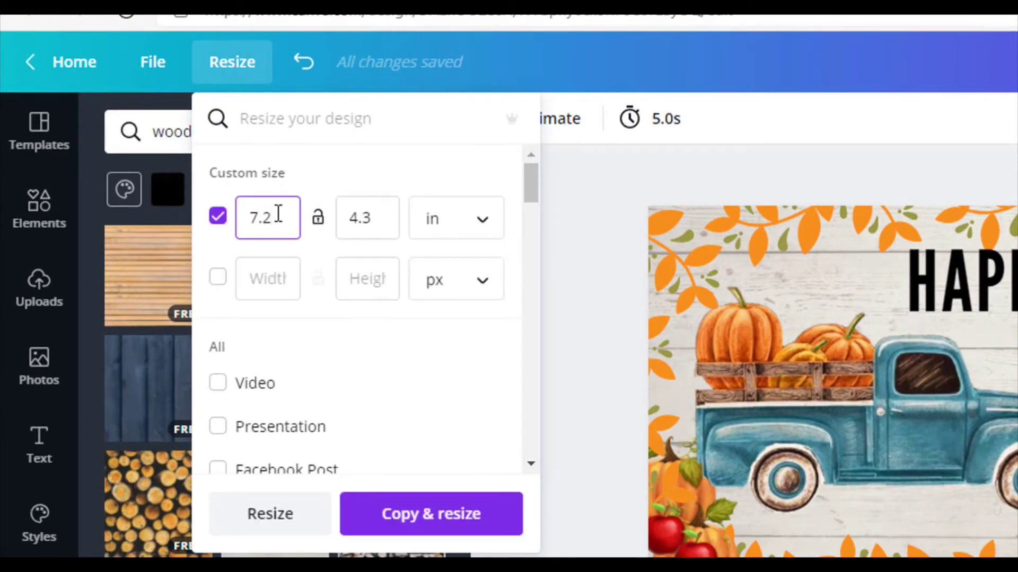
key("Tab")
key("Tab")
type("3")
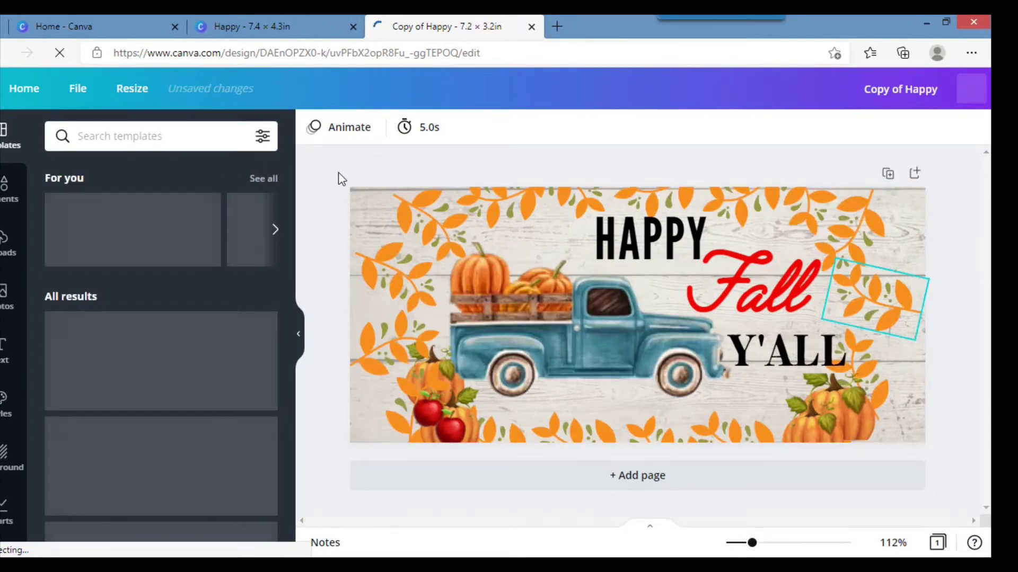
Shift the left-edge decorations further left toward the page edge
left_click_drag(338, 173, 429, 462)
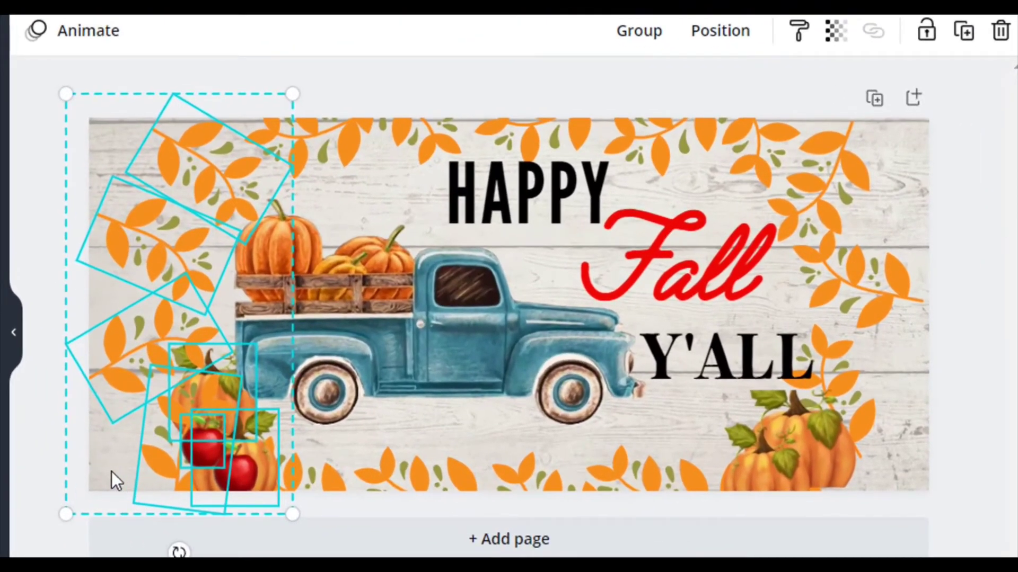
left_click_drag(361, 431, 357, 429)
left_click_drag(101, 472, 69, 471)
left_click(257, 537)
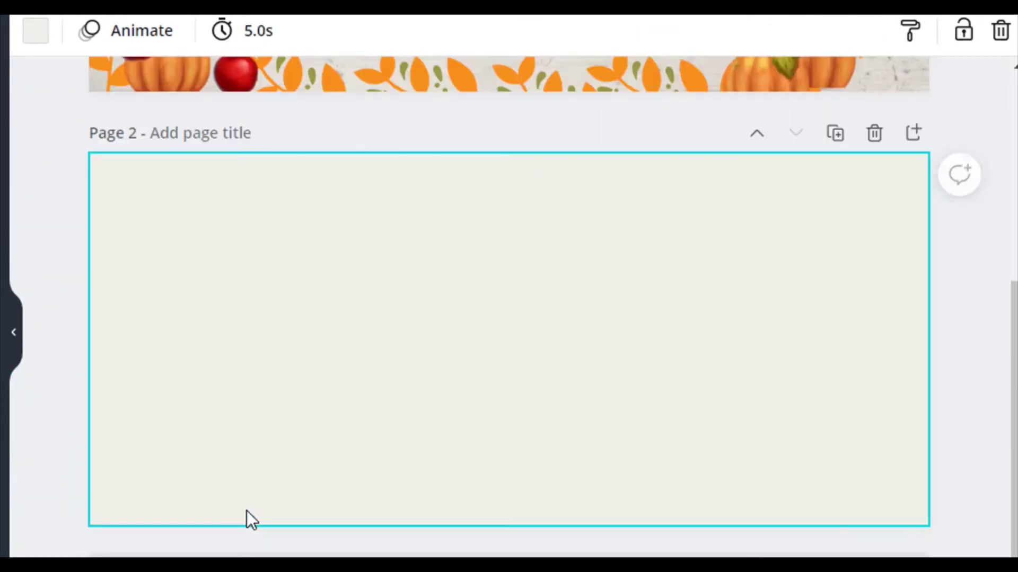
left_click(874, 135)
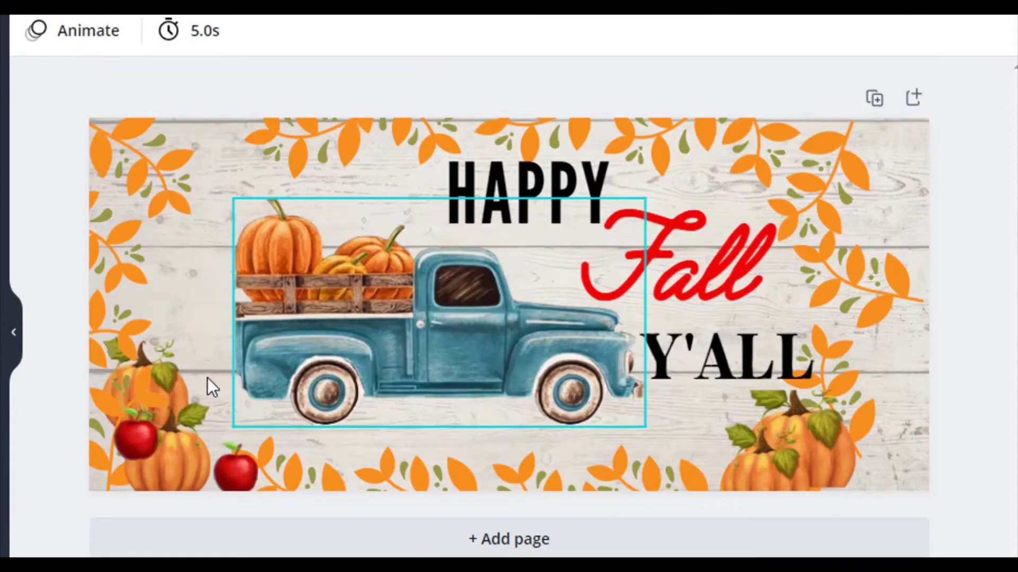
Move the two red apples left, toward the bottom-left corner and onto the pumpkin
left_click(144, 441)
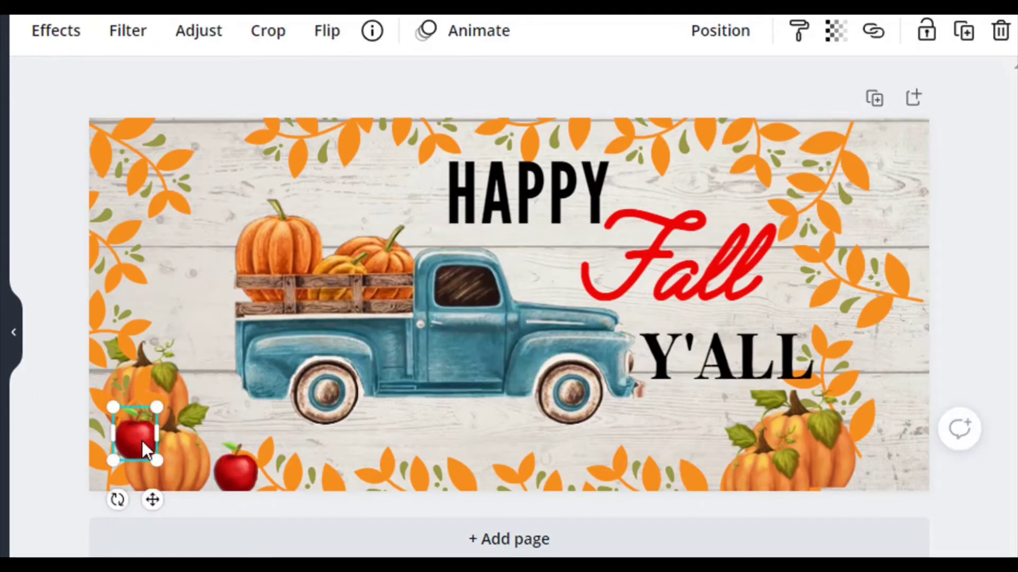
left_click_drag(139, 453, 116, 464)
left_click(237, 467)
left_click_drag(234, 466, 153, 466)
Enlarge the leaf cluster below the truck, then select the right-edge decorations
left_click(285, 475)
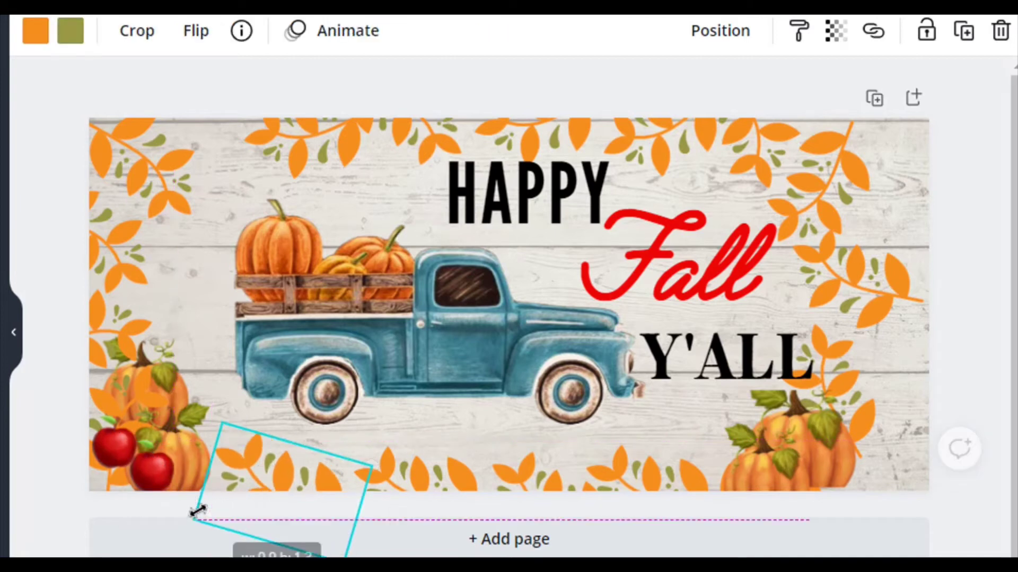
left_click(437, 481)
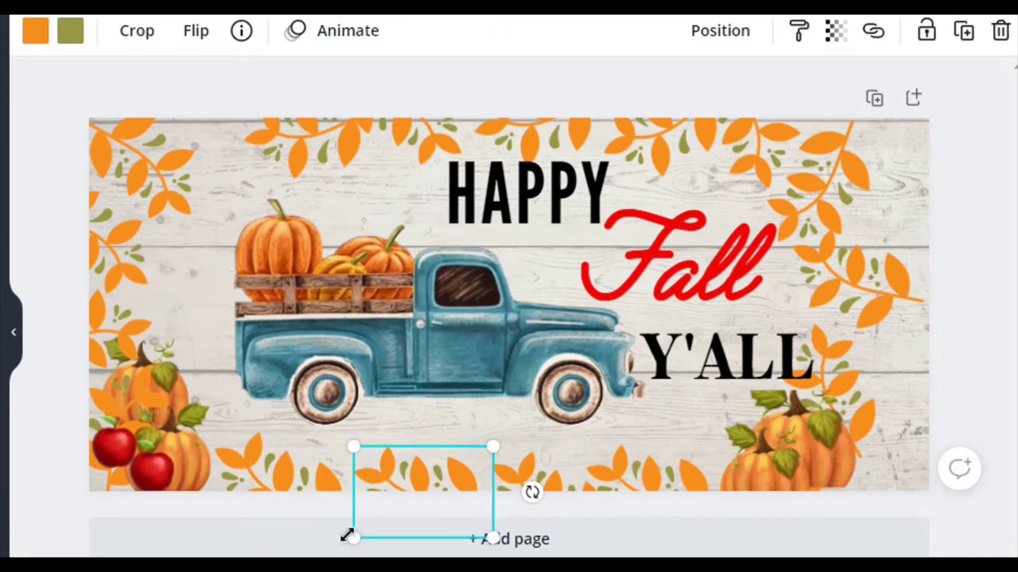
left_click_drag(345, 537, 339, 543)
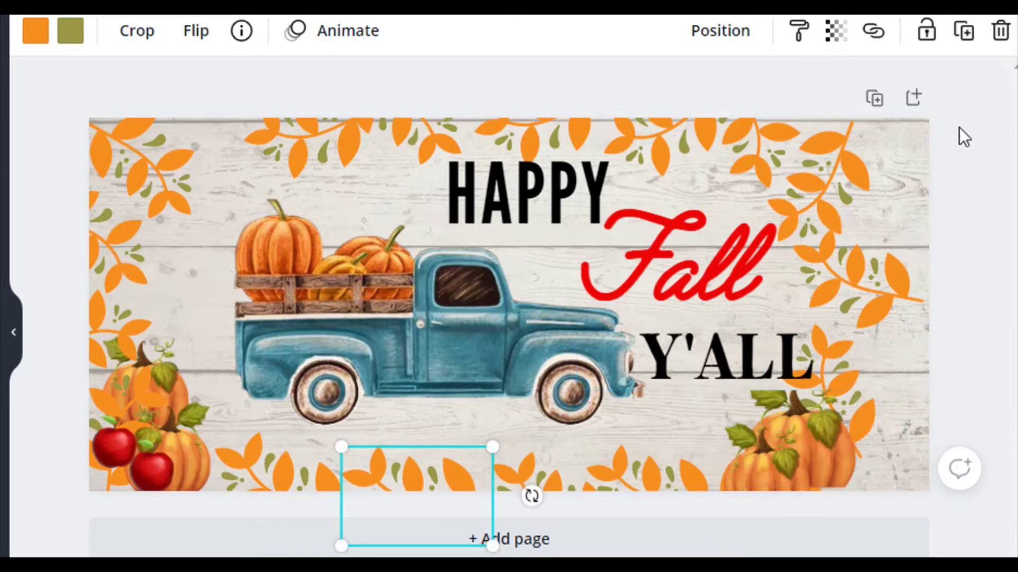
left_click_drag(990, 148, 901, 344)
Select Y'ALL and the lower-right pumpkin and leaf elements, then clear the selection
left_click(845, 511)
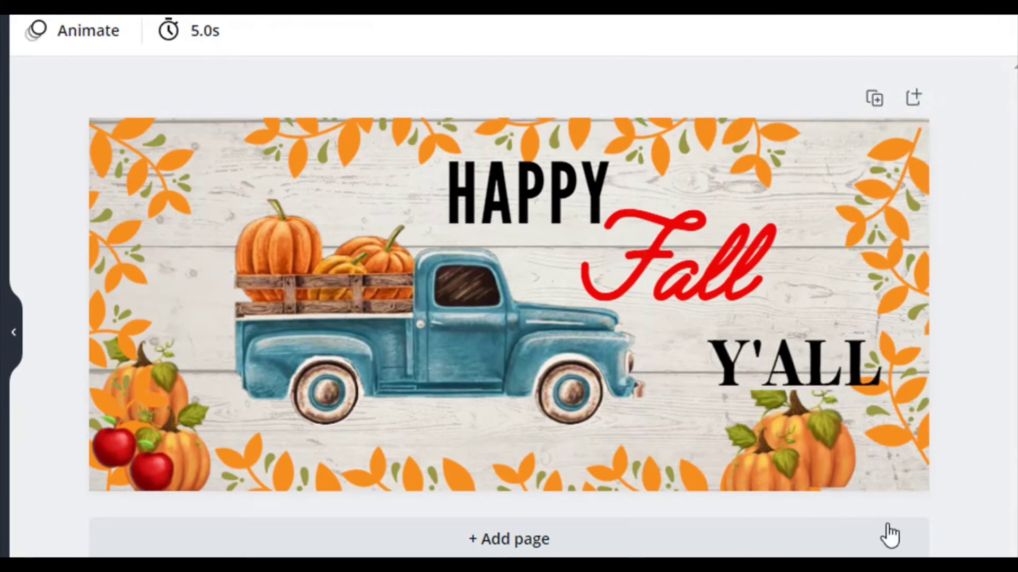
left_click_drag(808, 499, 833, 468)
left_click(984, 480)
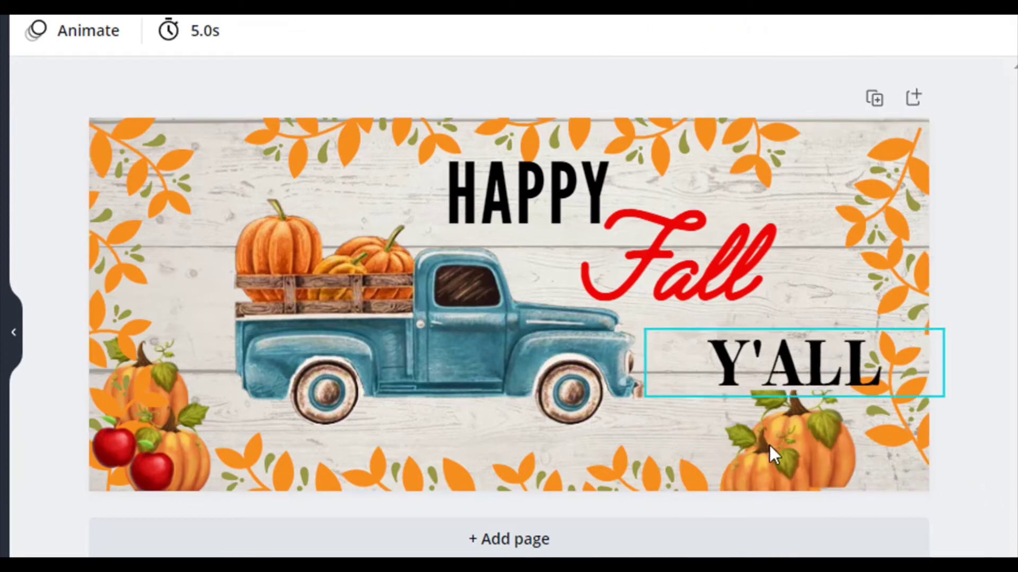
left_click(689, 394)
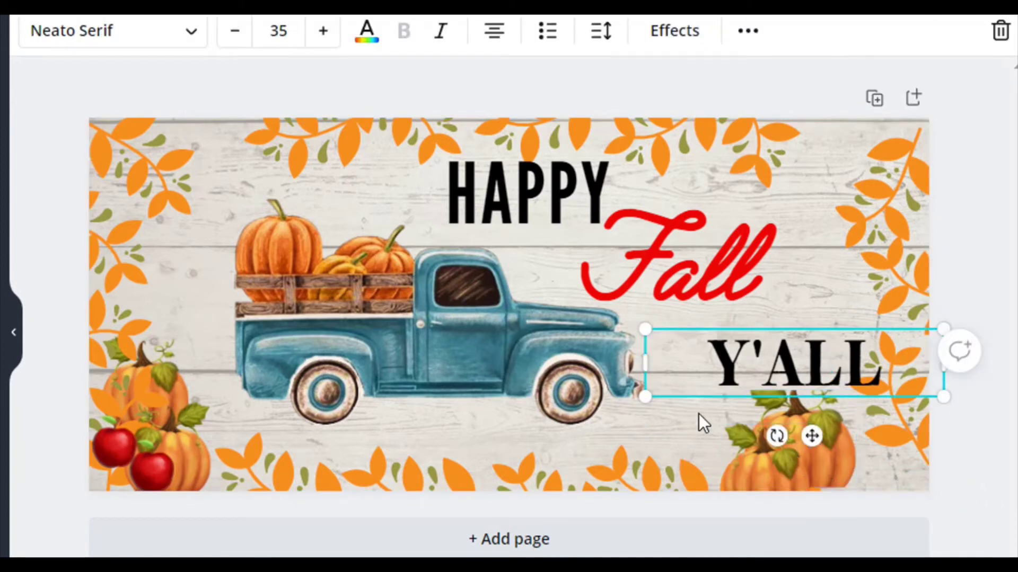
left_click_drag(693, 416, 846, 457)
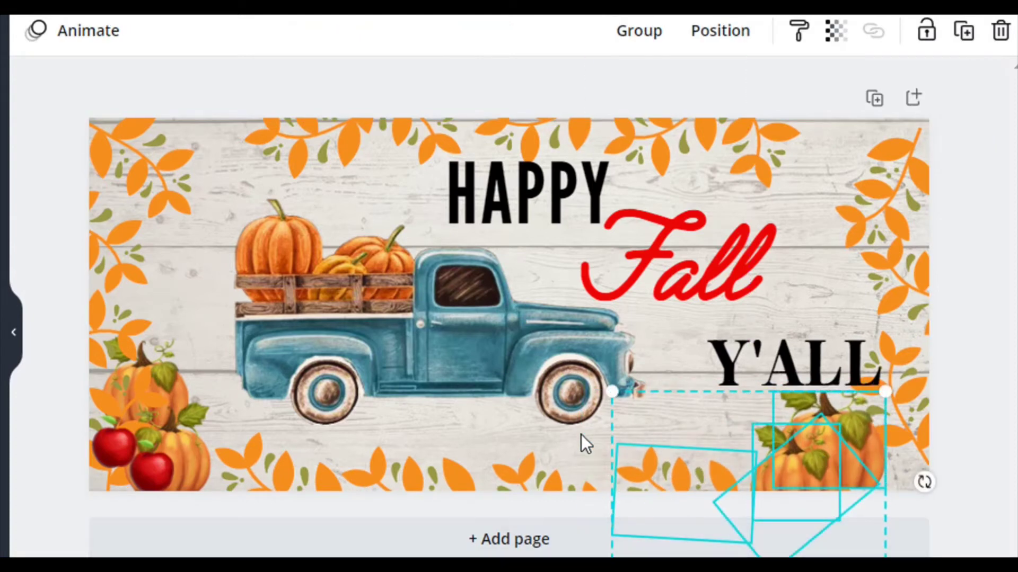
left_click(653, 470)
Enlarge the bottom-centre and top-right leaf clusters
left_click(661, 482)
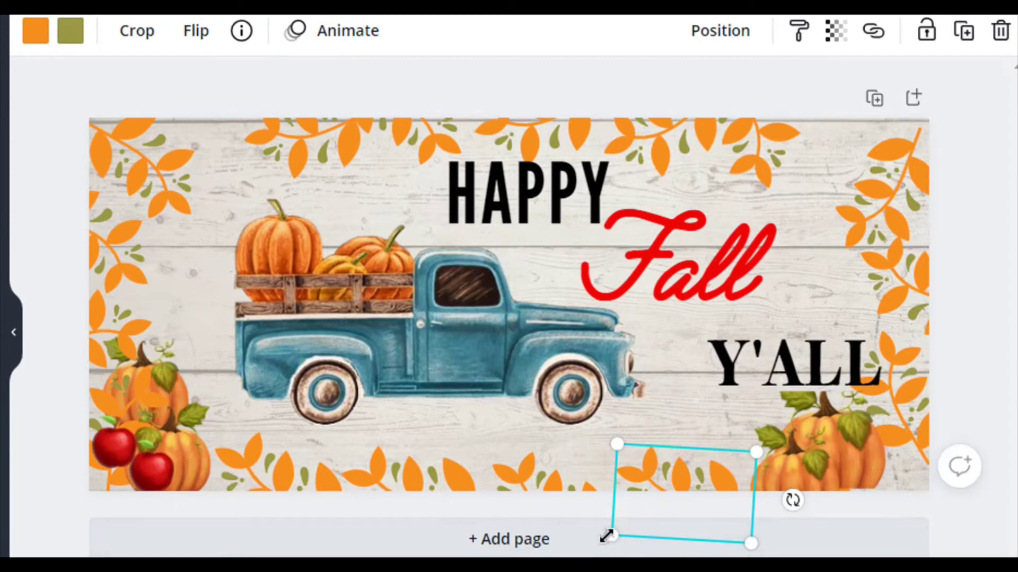
left_click_drag(607, 536, 593, 544)
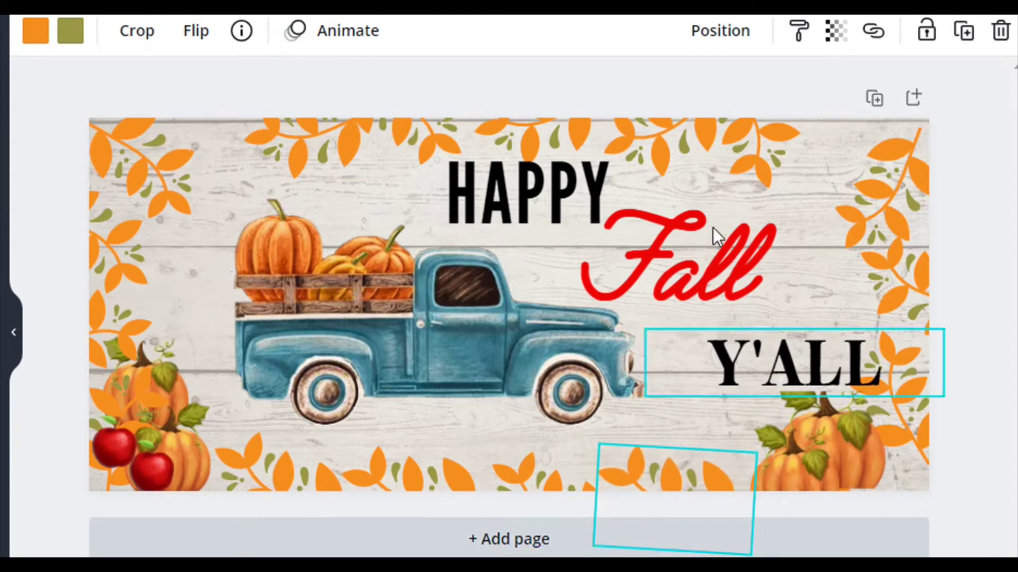
left_click(765, 154)
left_click_drag(871, 158, 834, 152)
Enlarge the leaf cluster above HAPPY and the top-left leaf cluster
left_click(724, 151)
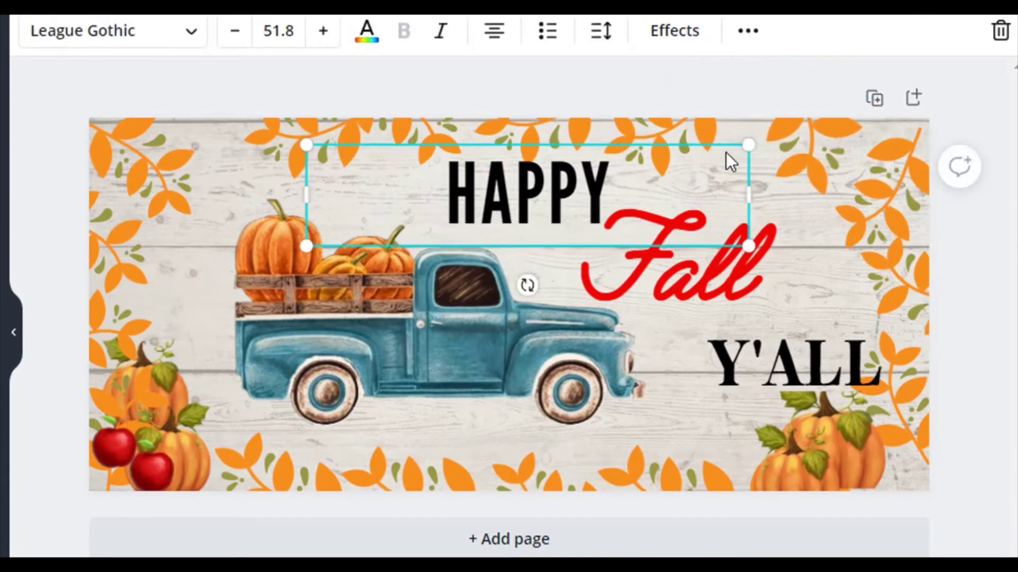
left_click(698, 132)
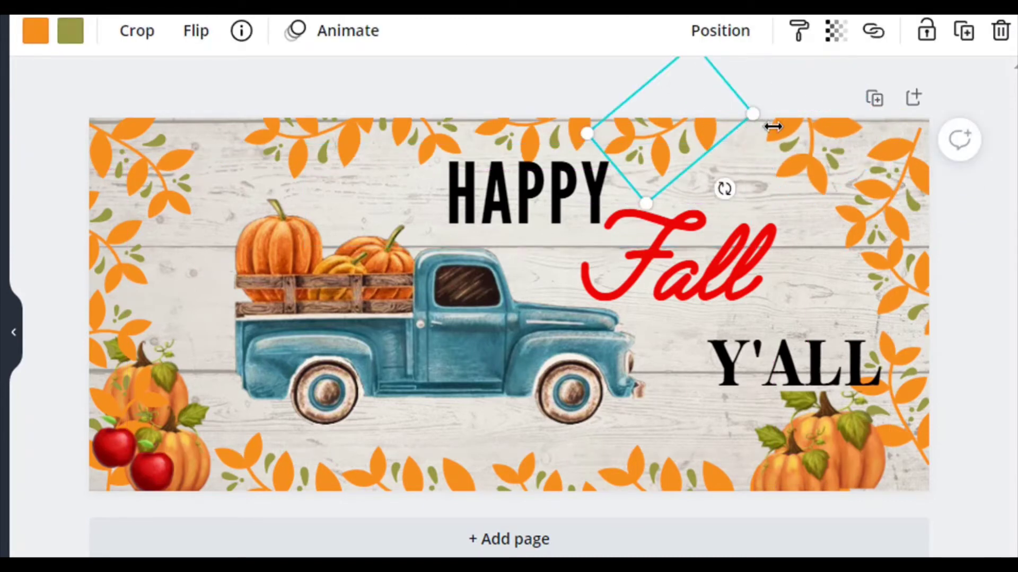
left_click_drag(774, 127, 788, 125)
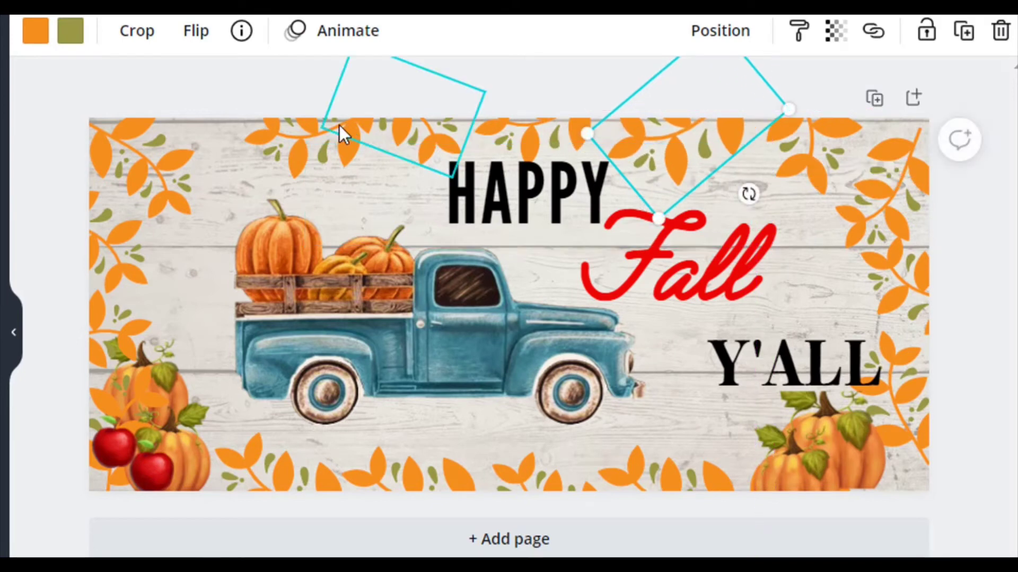
left_click(287, 132)
left_click_drag(229, 116, 172, 103)
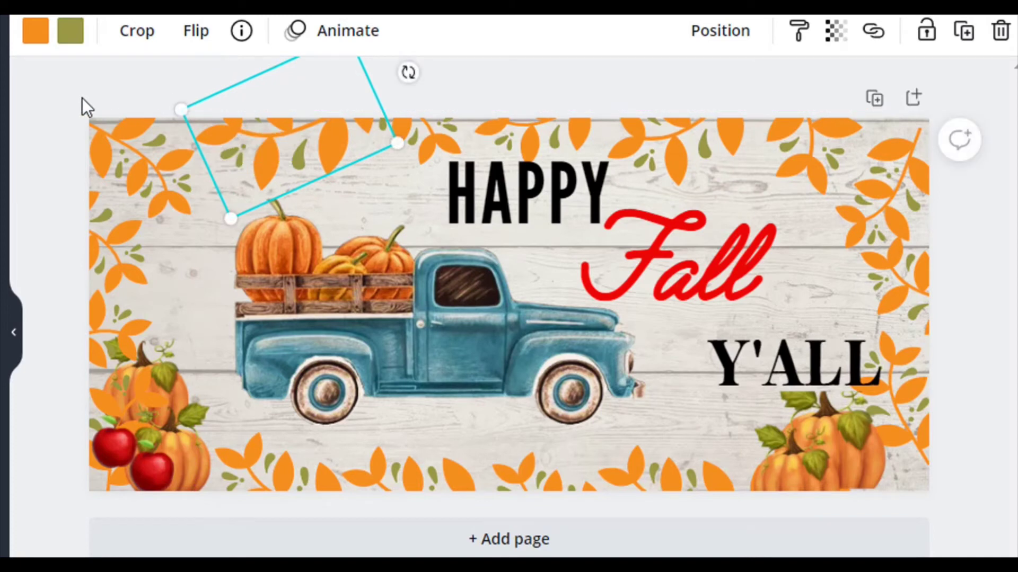
left_click(82, 98)
Enlarge the truck toward the lower left and move Y'ALL up and left under Fall
left_click(427, 320)
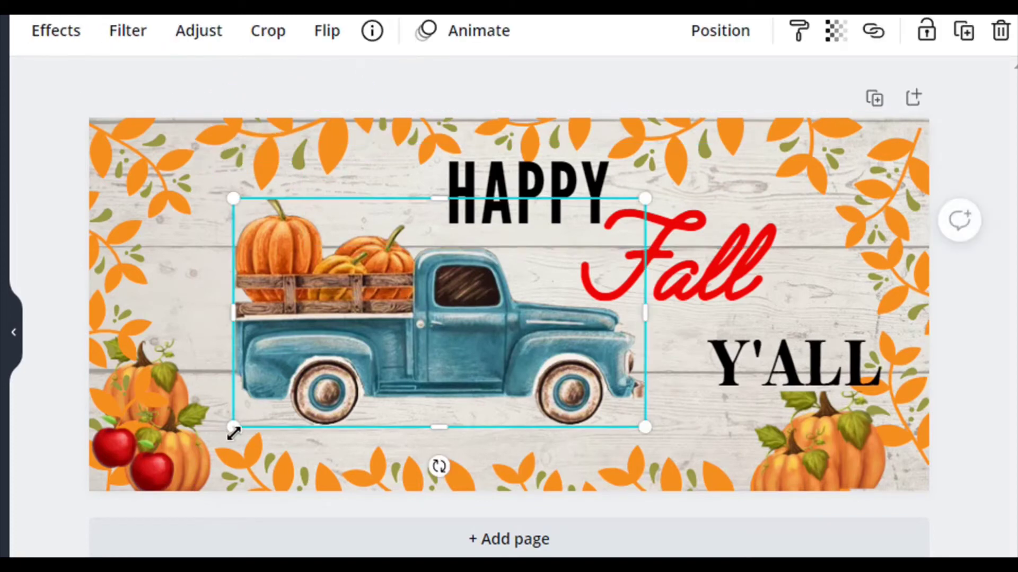
left_click_drag(210, 446, 193, 450)
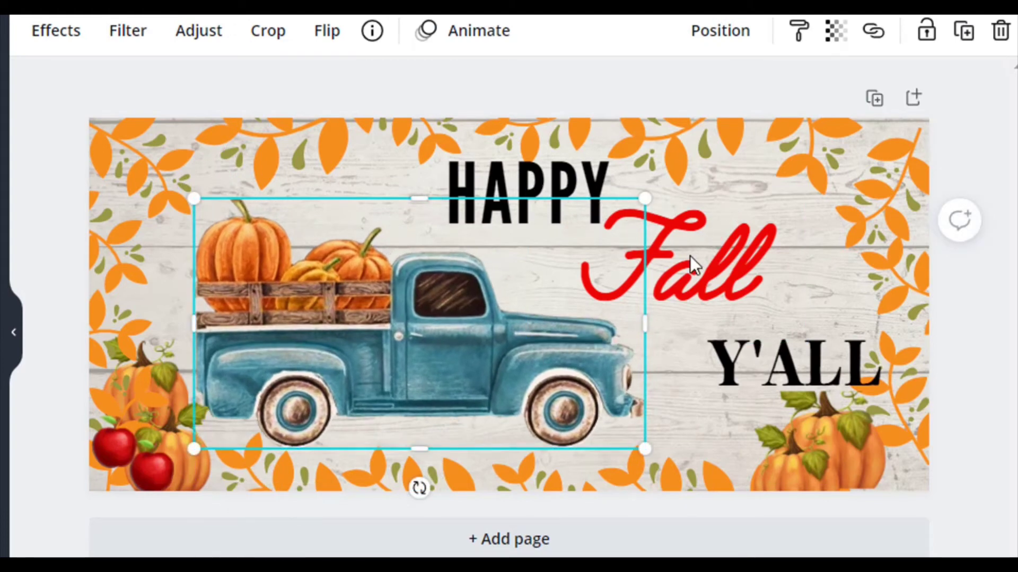
left_click(748, 268)
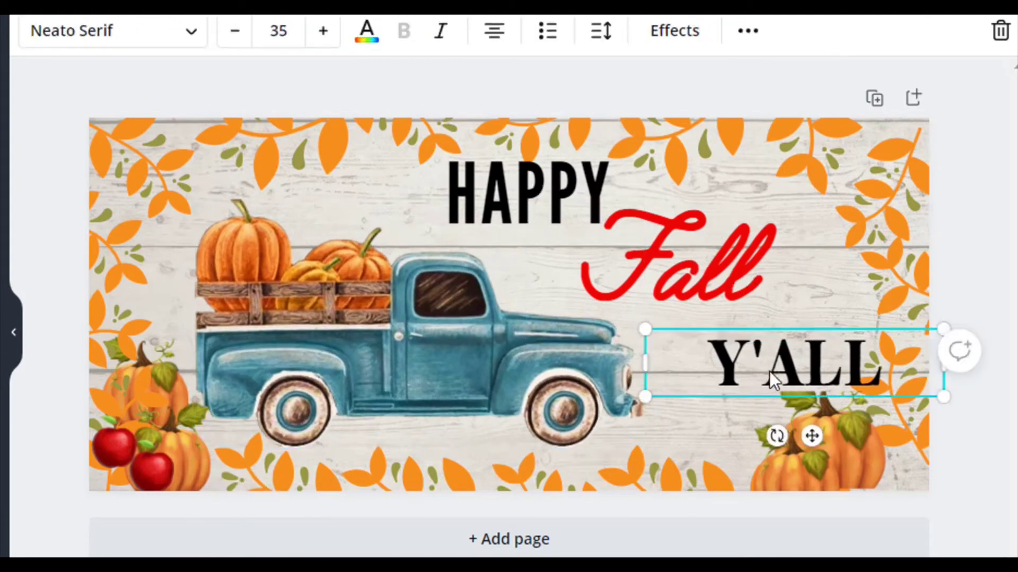
mouse_move(756, 355)
left_mouse_down()
mouse_move(738, 341)
mouse_move(747, 345)
left_mouse_up()
left_click(482, 363)
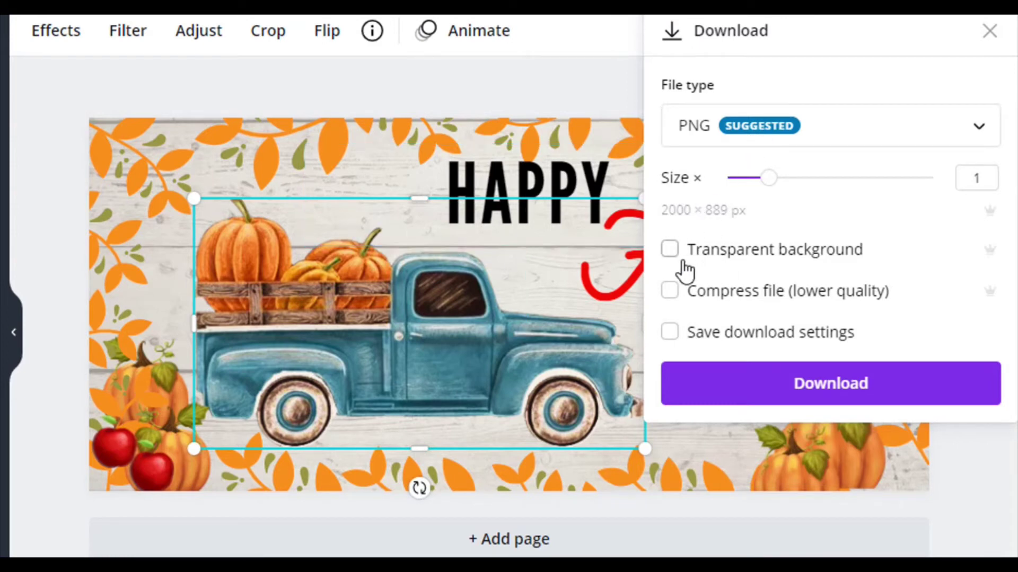
Download the resized Happy Fall truck sign as a 2000 × 889 px PNG
left_click(795, 389)
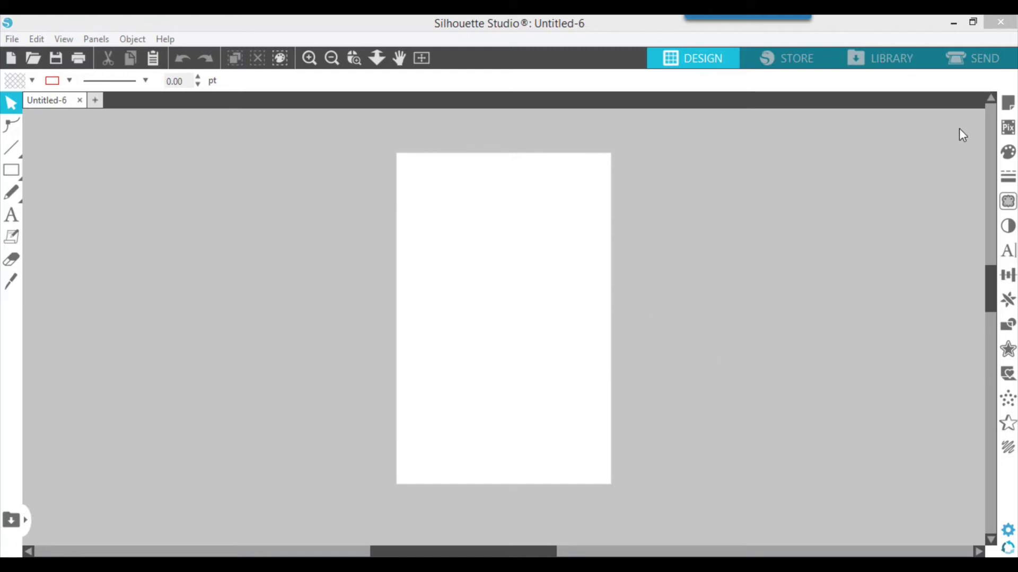
Show the Page Setup panel for the custom 11 × 17 in Untitled-6 page
left_click(1002, 109)
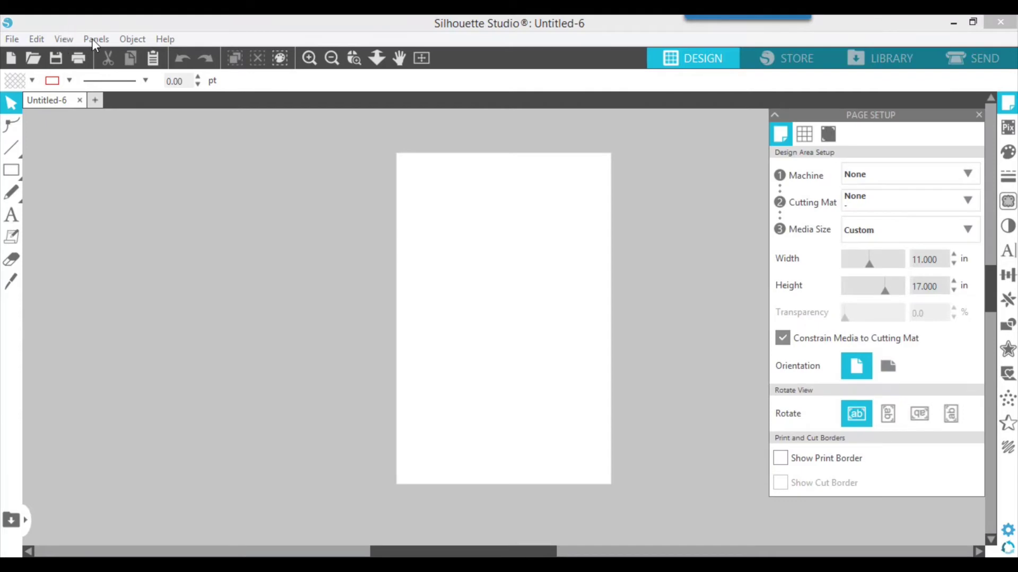
left_click(94, 39)
left_click(82, 60)
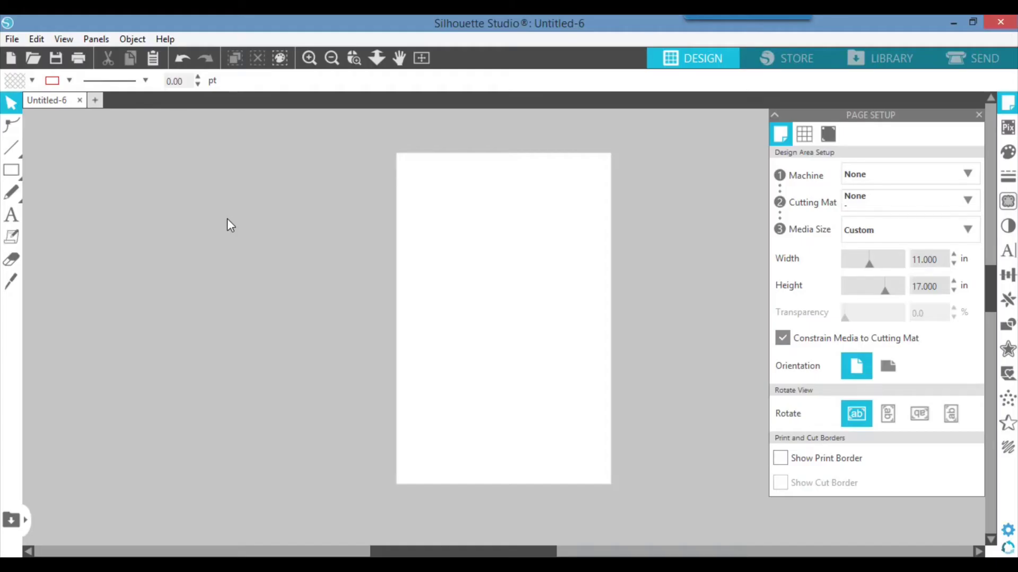
Draw a rectangle near the page's top left and size it to 7.200 × 3.2 in
left_click(11, 170)
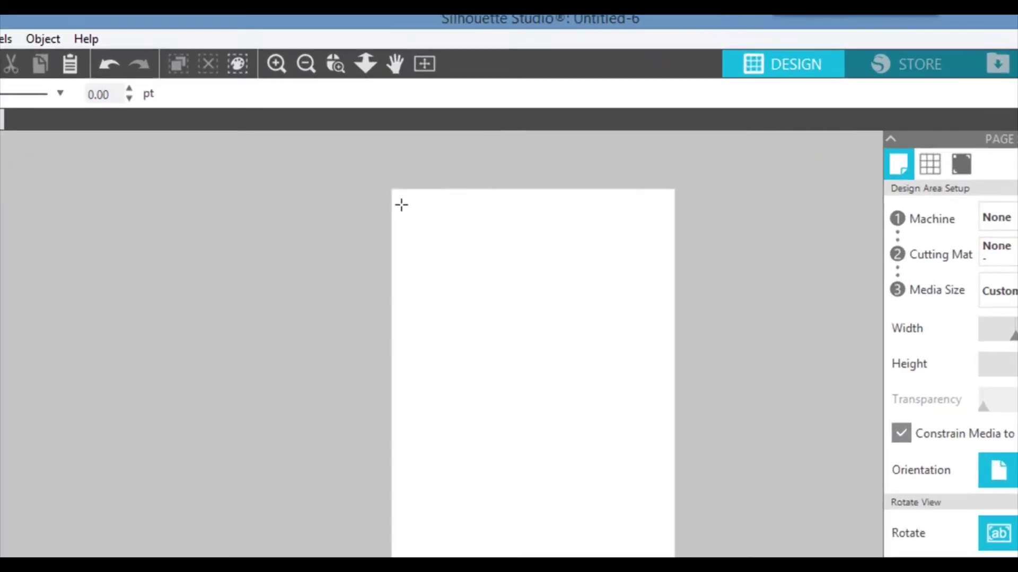
left_click_drag(400, 157, 571, 235)
left_click_drag(728, 430, 729, 431)
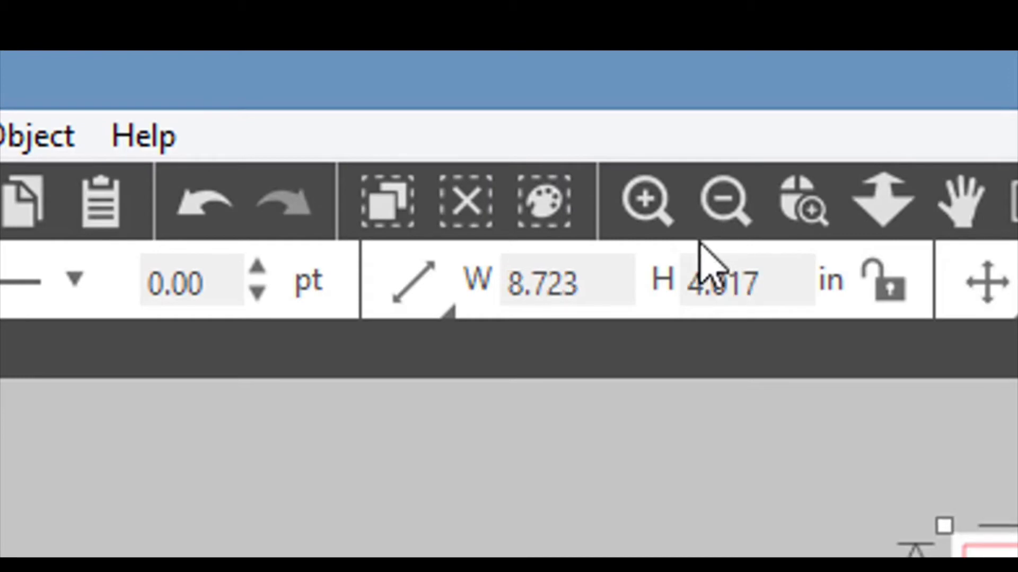
double_click(574, 285)
type("7.200")
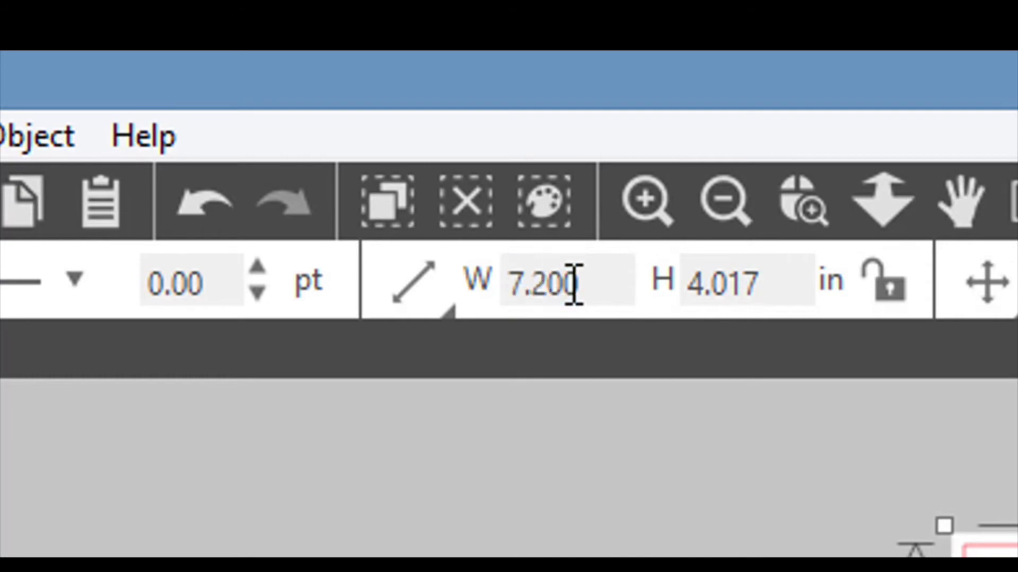
key("Return")
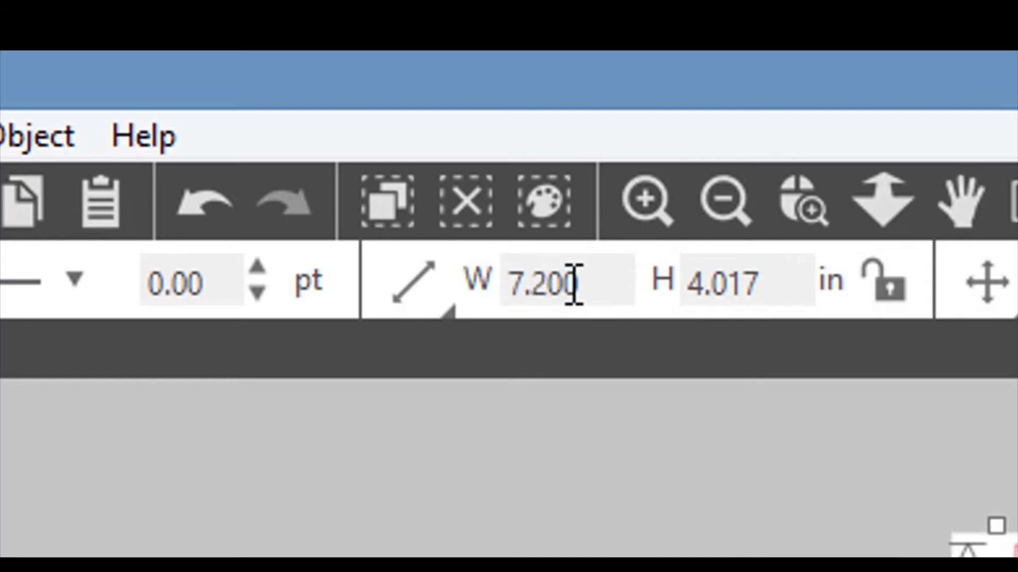
left_click(707, 285)
double_click(706, 285)
type("3.2")
key("Return")
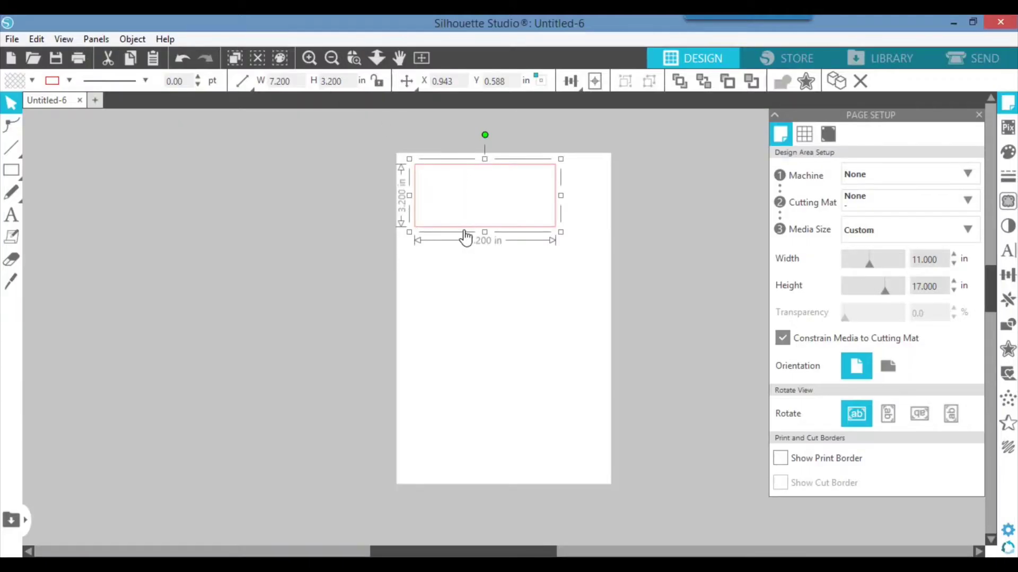
Drag Copy of Happy (3).png from File Explorer into the rectangle, then maximise Silhouette Studio
double_click(359, 29)
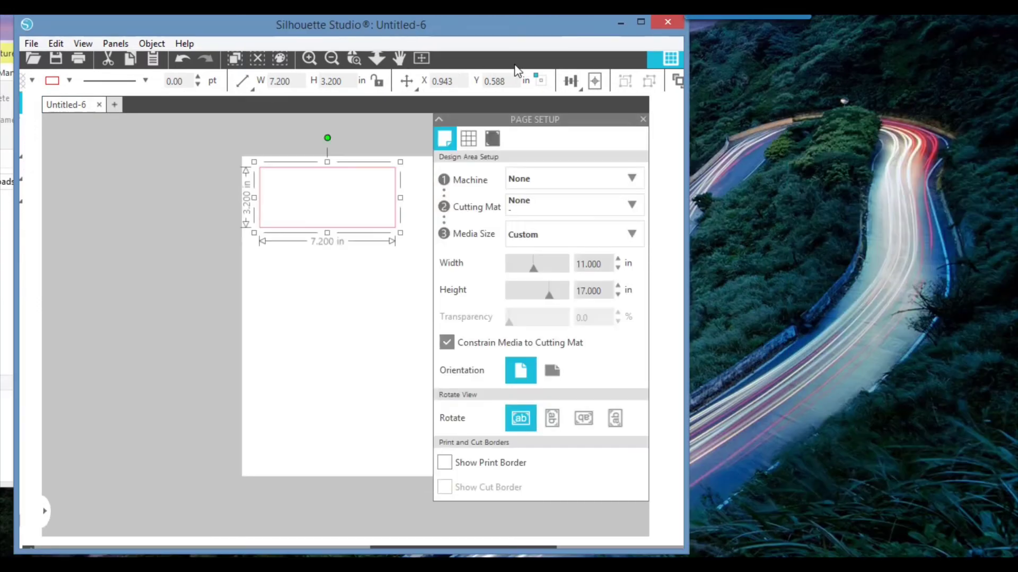
left_click_drag(363, 16, 669, 19)
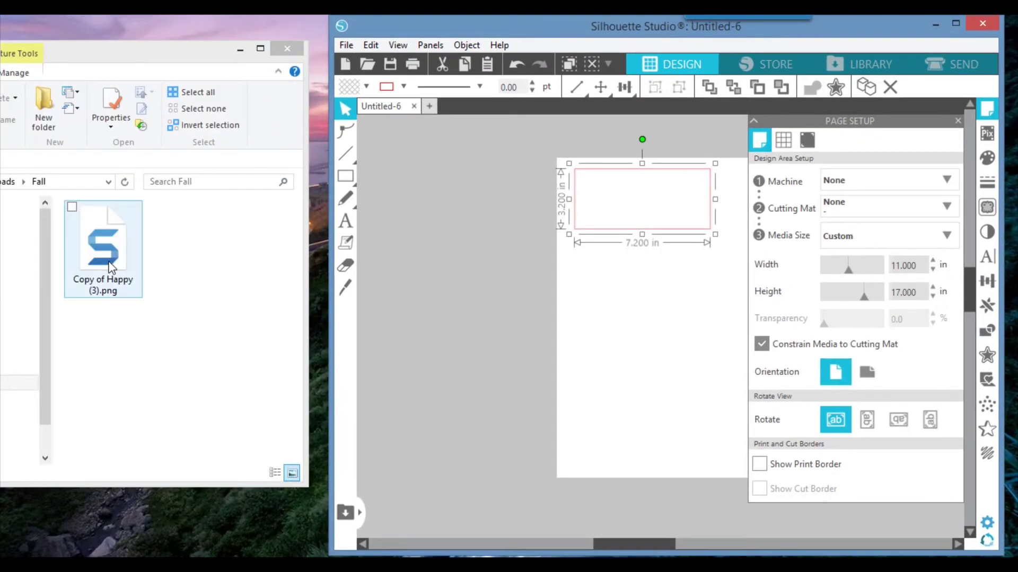
left_click_drag(111, 268, 575, 186)
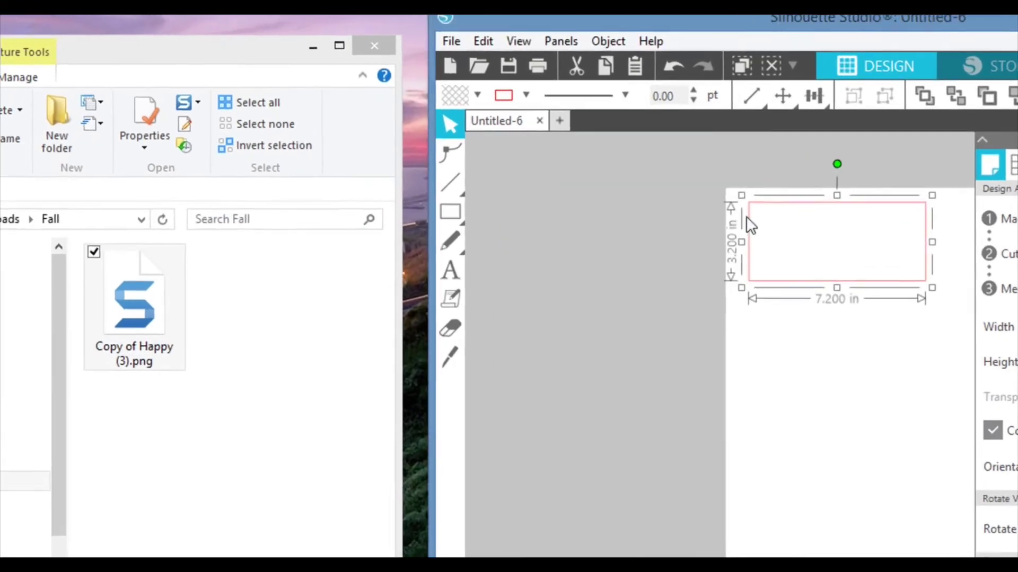
left_click_drag(749, 225, 800, 237)
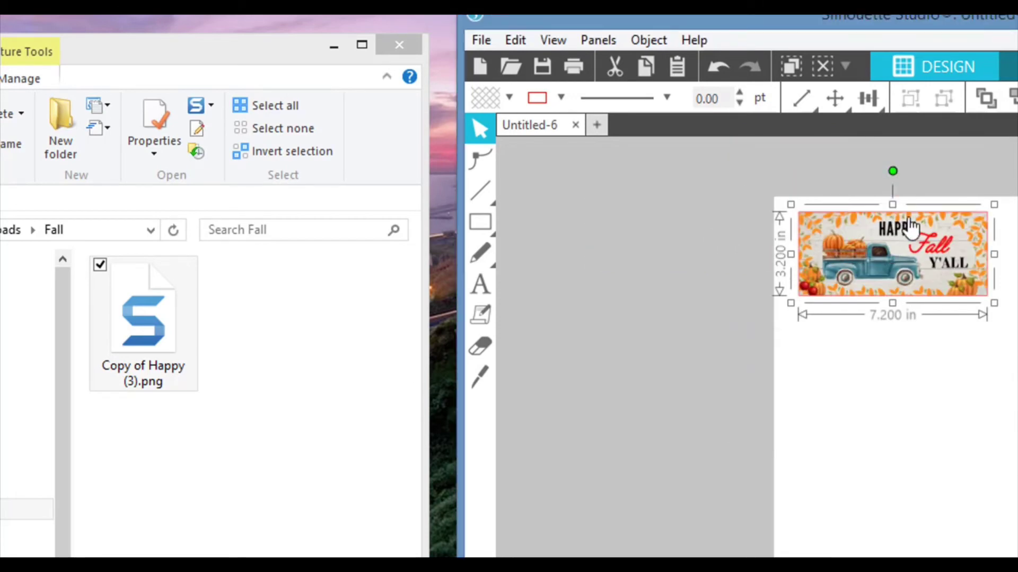
key("super+Up")
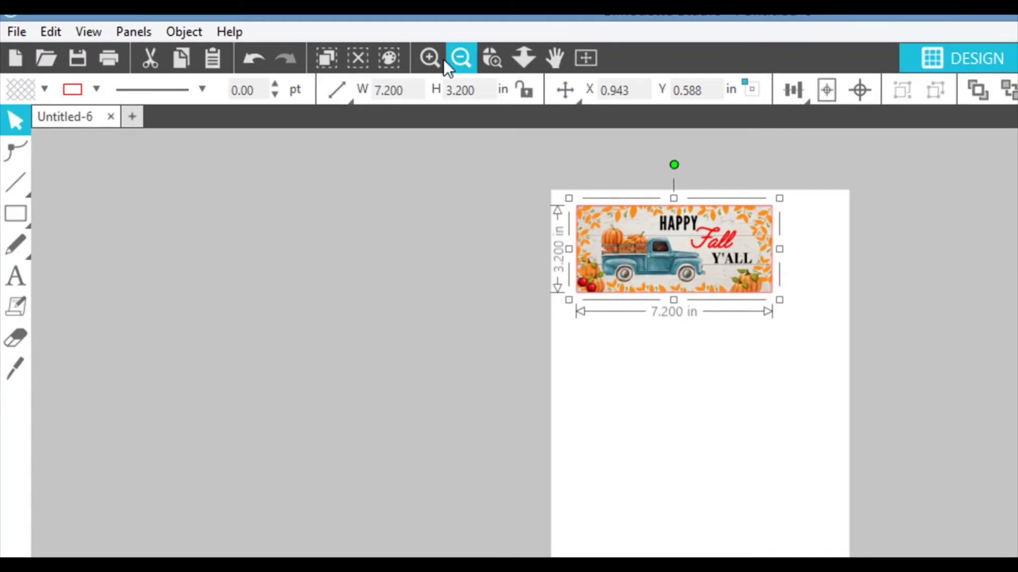
Open the sign's Fill Pattern advanced options with mirror, rotate, scale and pan controls
left_click(431, 64)
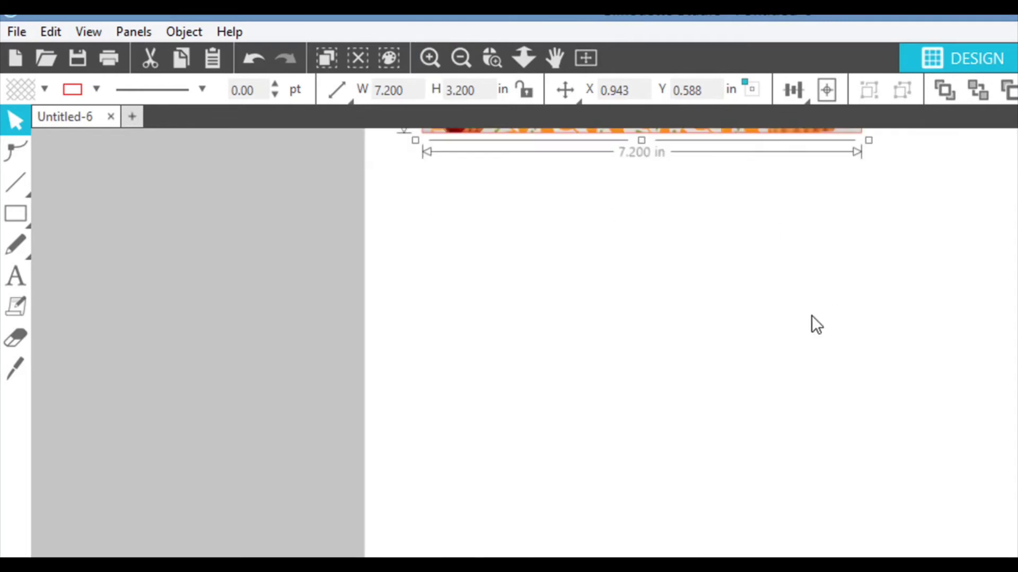
left_click(768, 253)
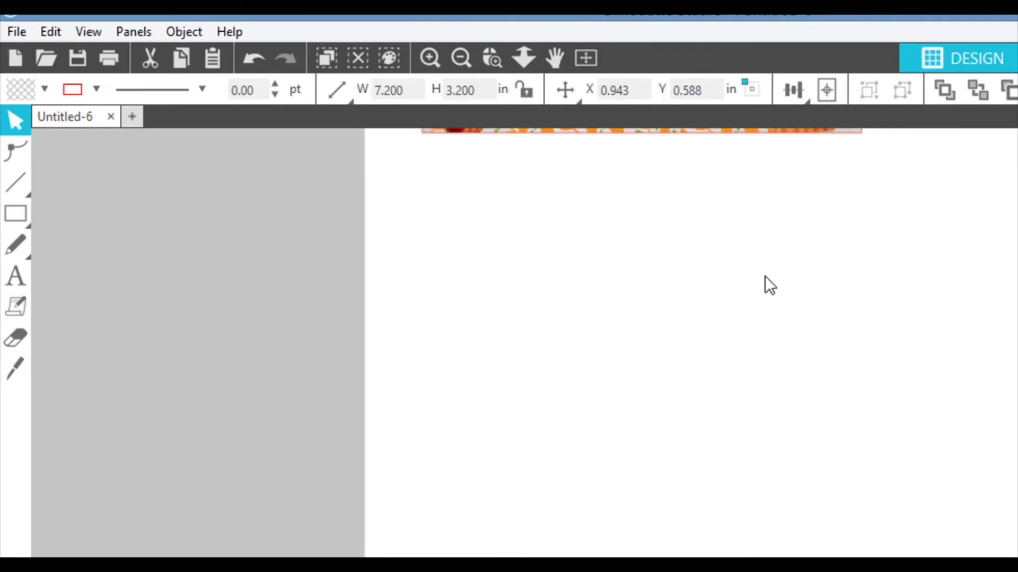
left_click(556, 60)
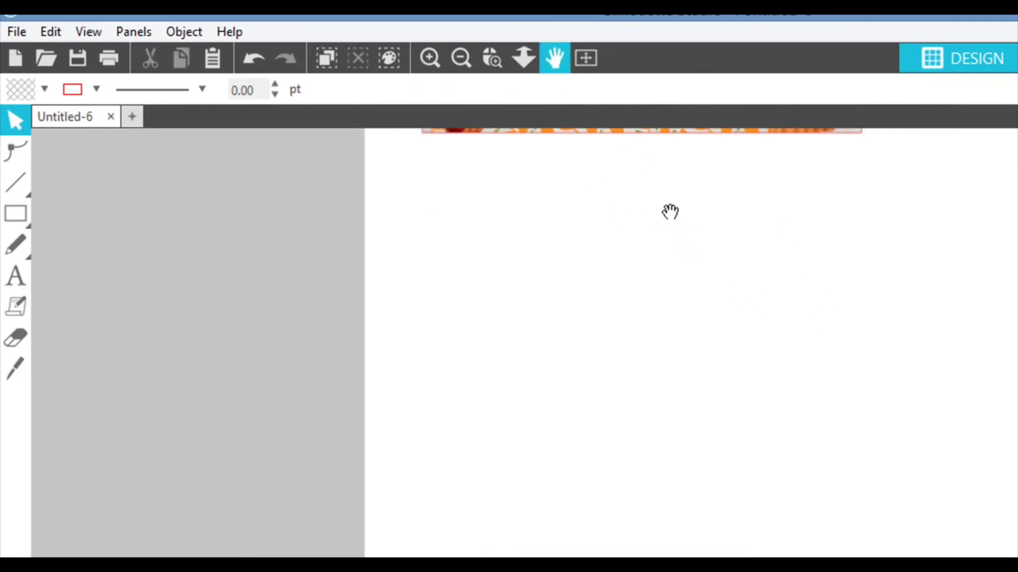
left_click_drag(670, 220, 641, 441)
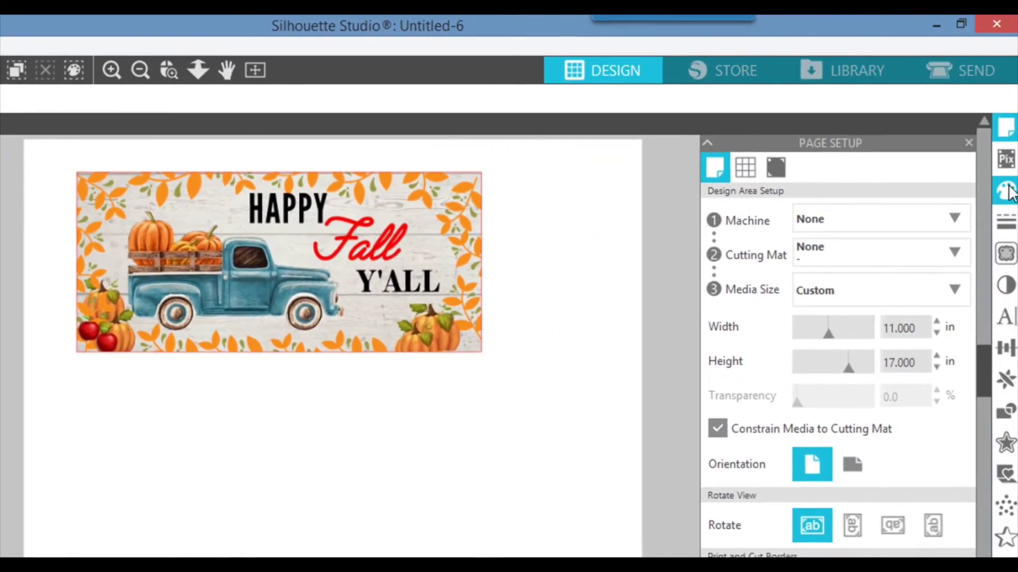
left_click(1006, 191)
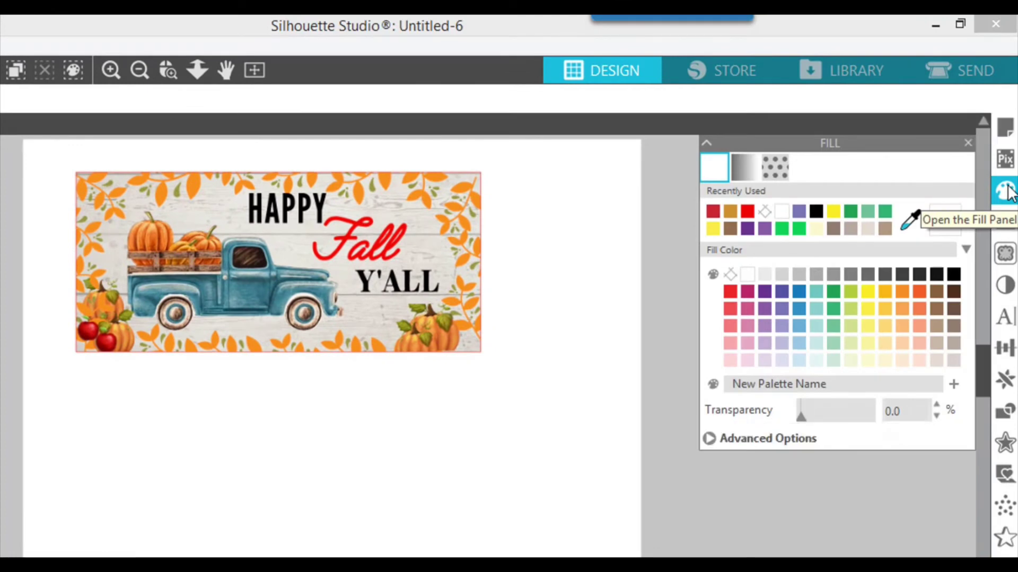
left_click(768, 167)
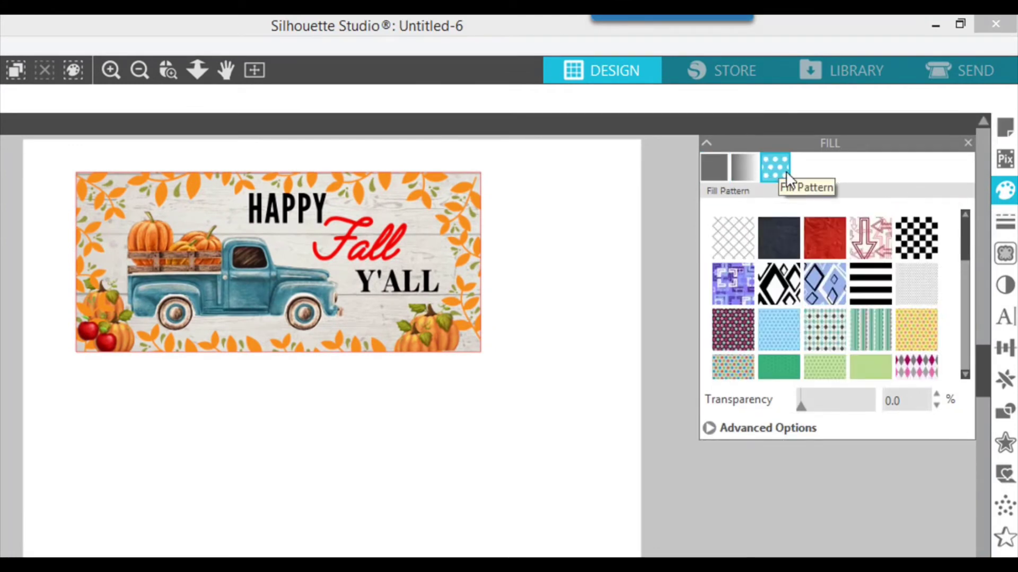
left_click(706, 429)
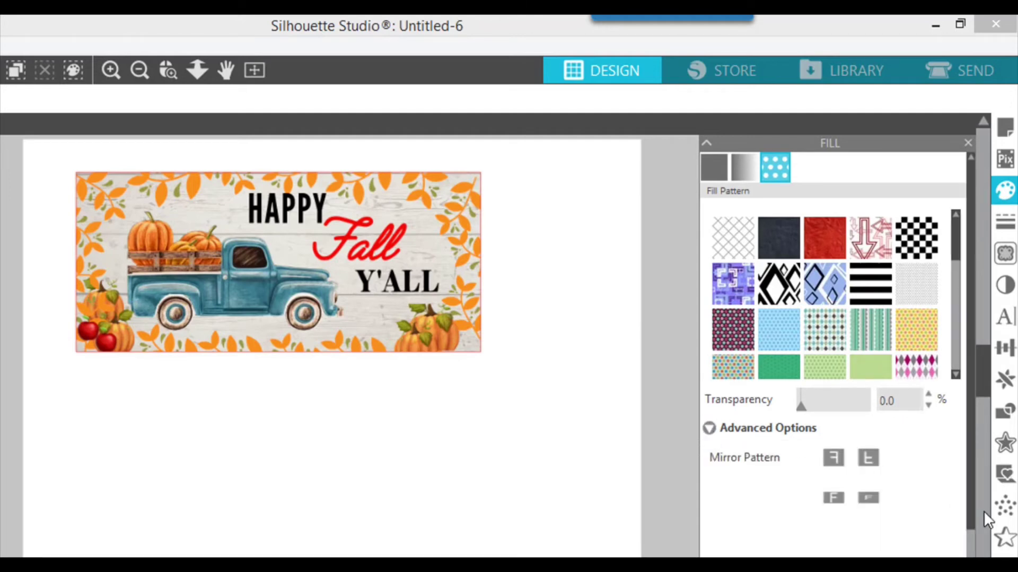
scroll(969, 511, "down", 3)
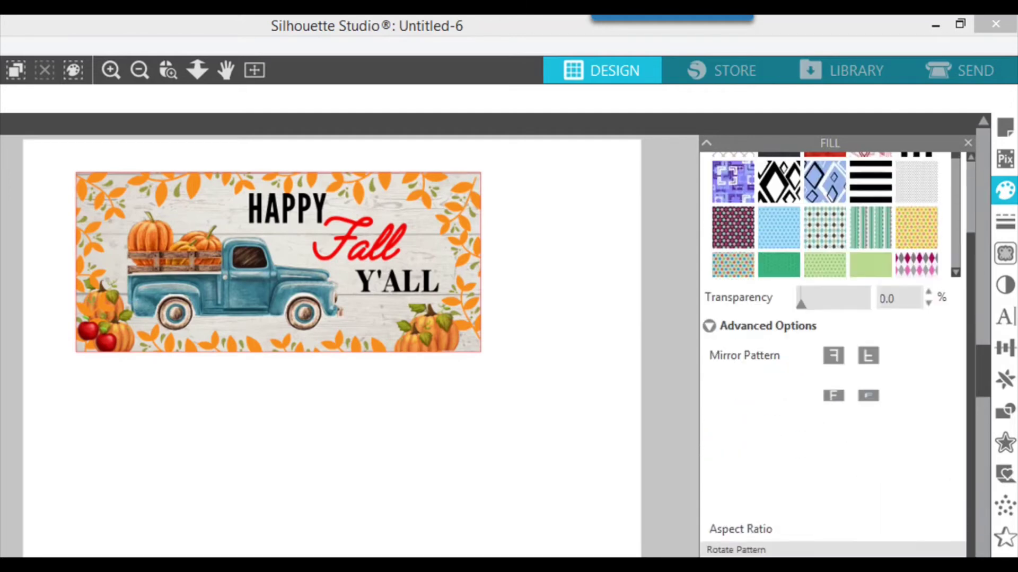
scroll(832, 353, "down", 3)
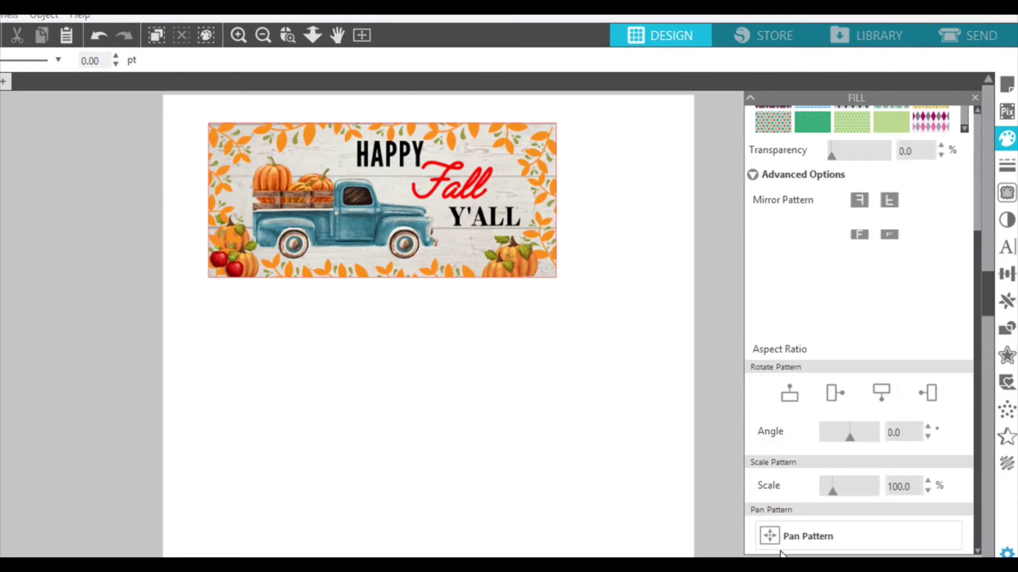
Pan the sign image within the rectangle, undoing one accidental move
left_click(768, 540)
left_click_drag(386, 210, 391, 202)
key("ctrl+z")
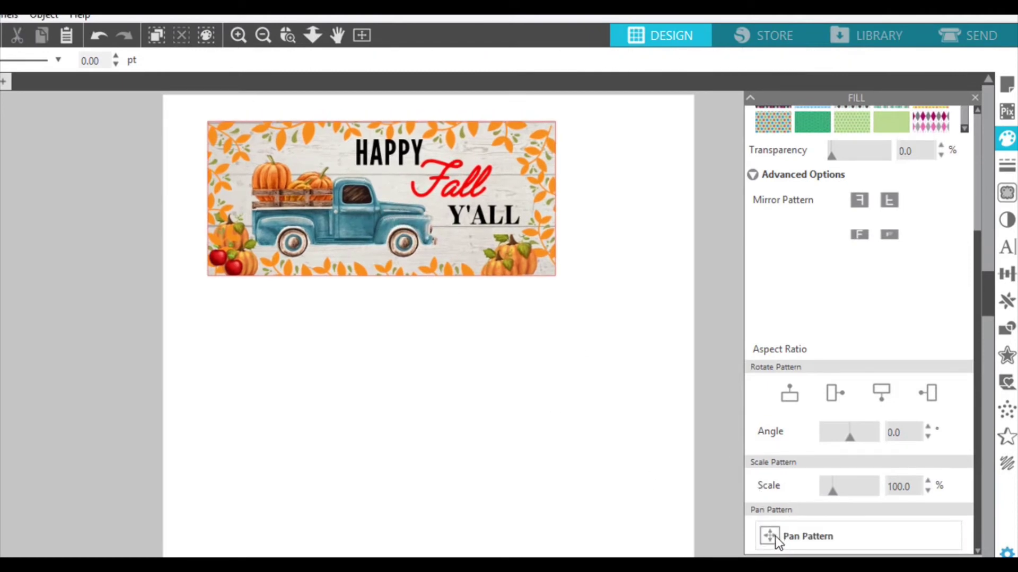
left_click(773, 539)
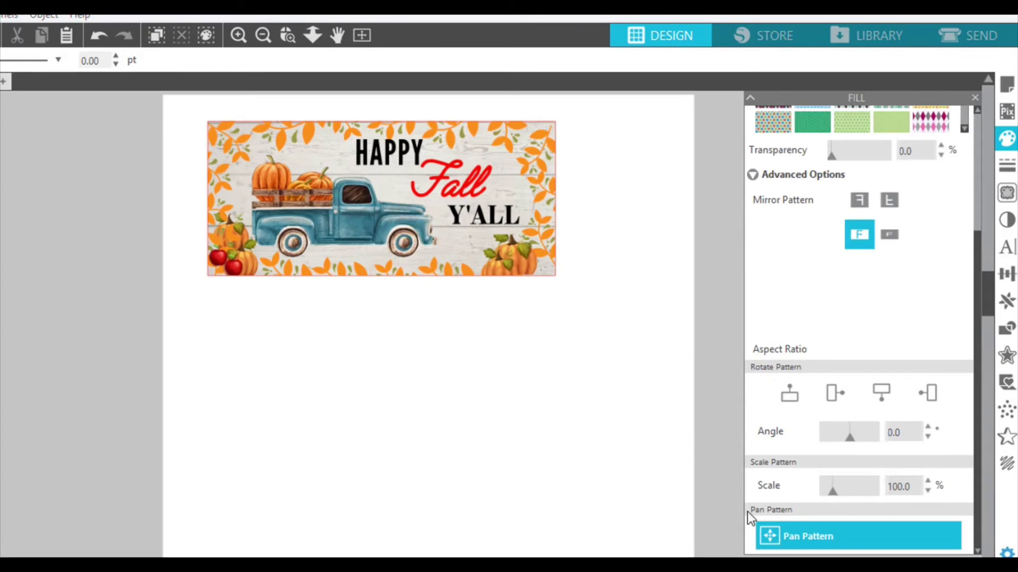
left_click(416, 202)
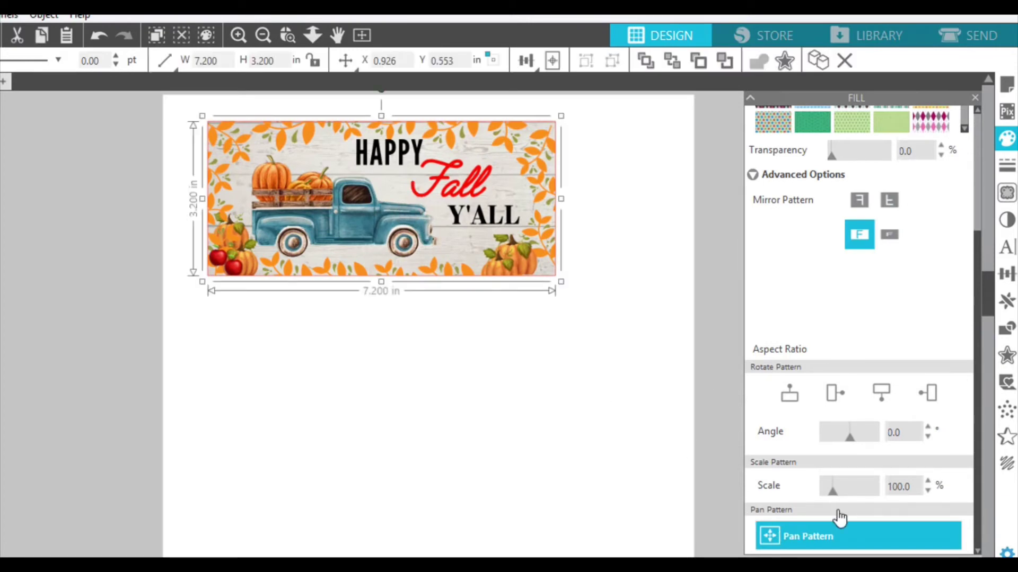
left_click(806, 541)
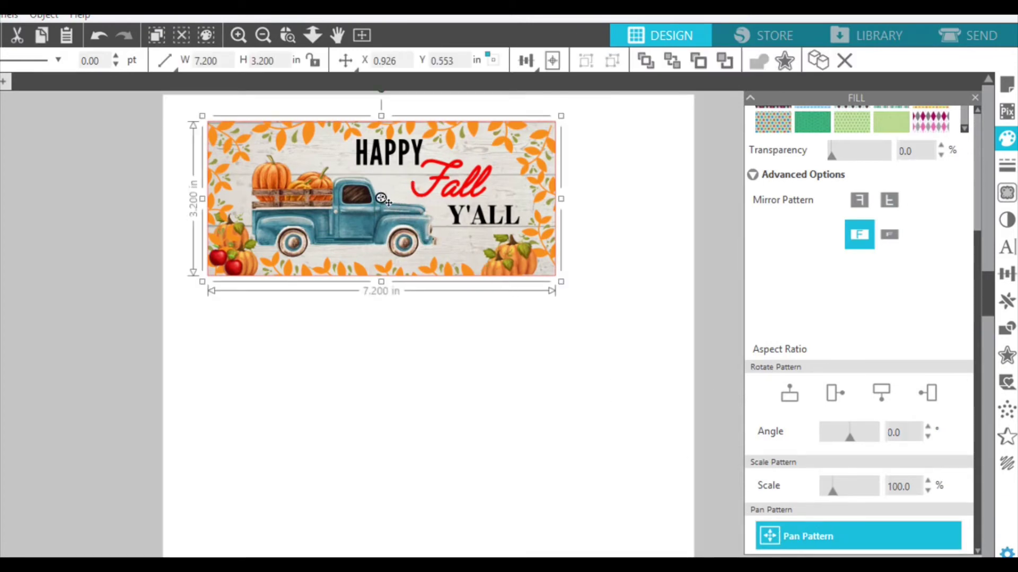
left_click_drag(381, 198, 423, 199)
Shrink the pattern scale to 31% so the sign tiles, reposition it, and reset rotation to 0°
left_click_drag(832, 491, 802, 495)
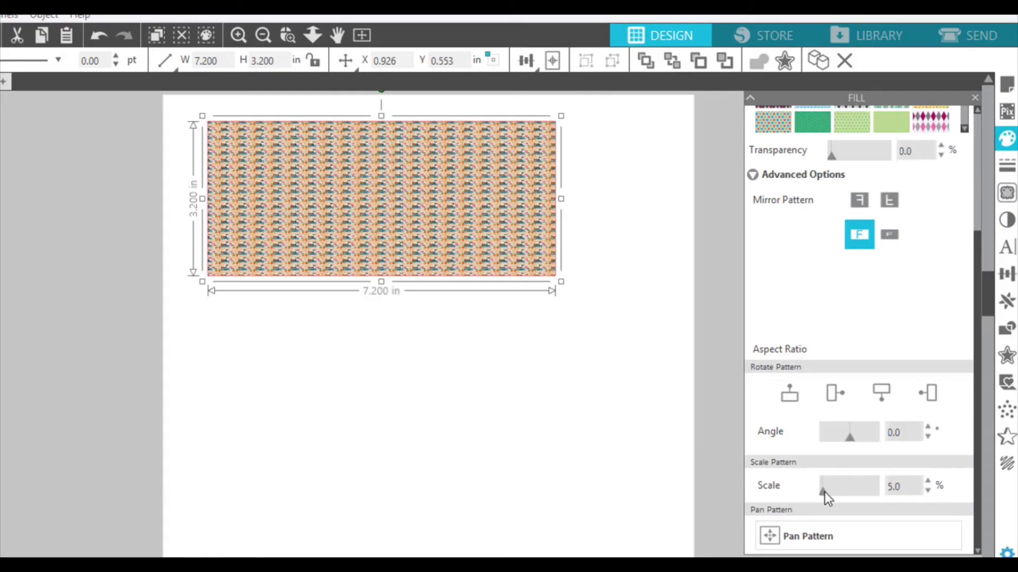
mouse_move(825, 492)
left_mouse_down()
mouse_move(835, 489)
mouse_move(825, 489)
left_mouse_up()
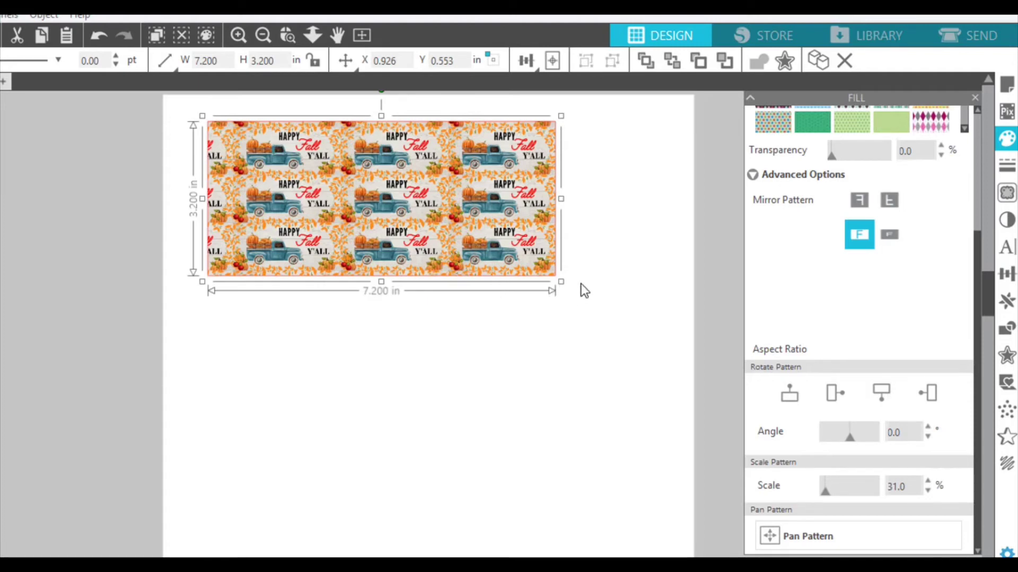
left_click(776, 537)
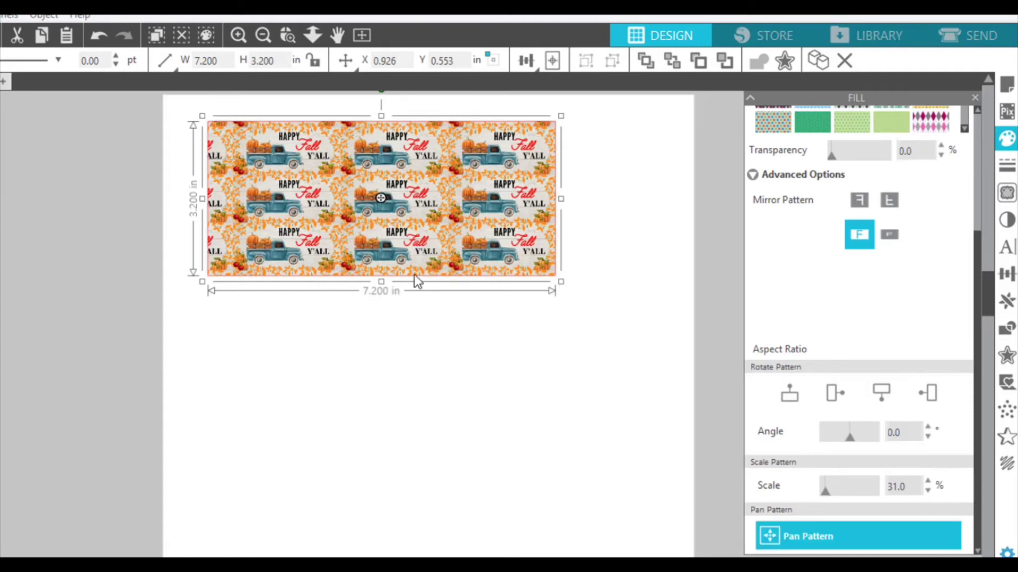
left_click_drag(394, 229, 750, 504)
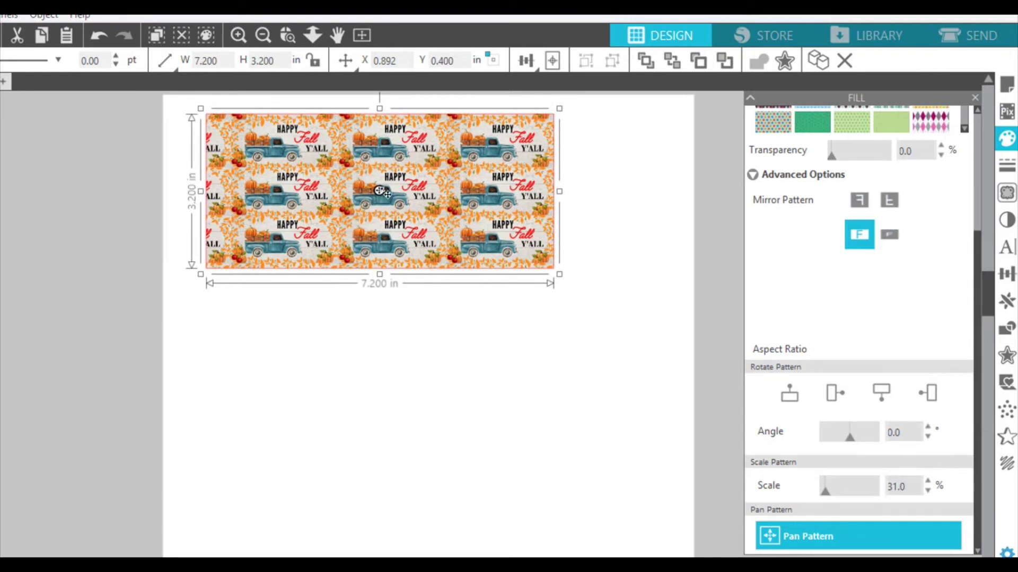
left_click_drag(380, 190, 365, 175)
left_click(788, 399)
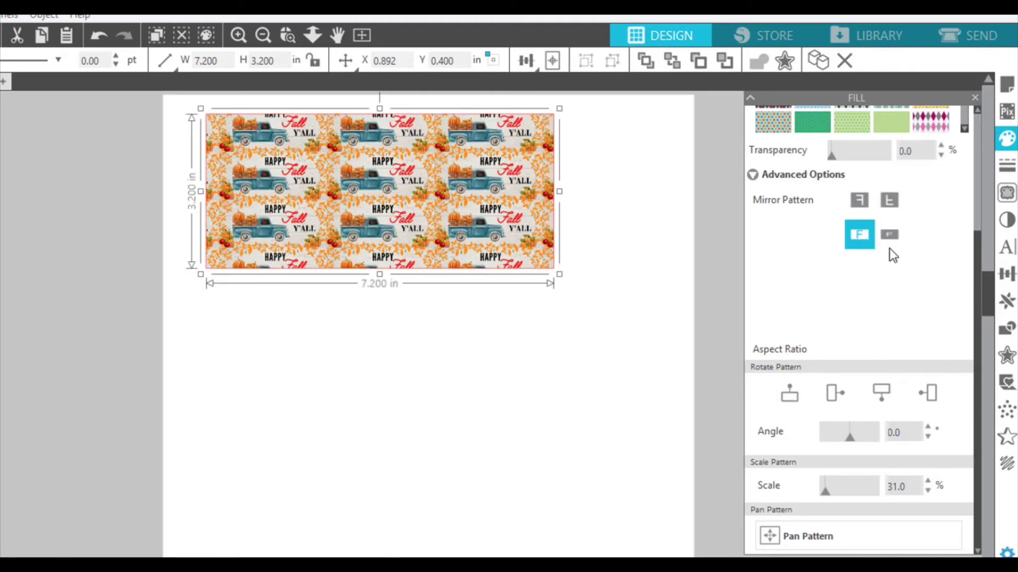
left_click(103, 37)
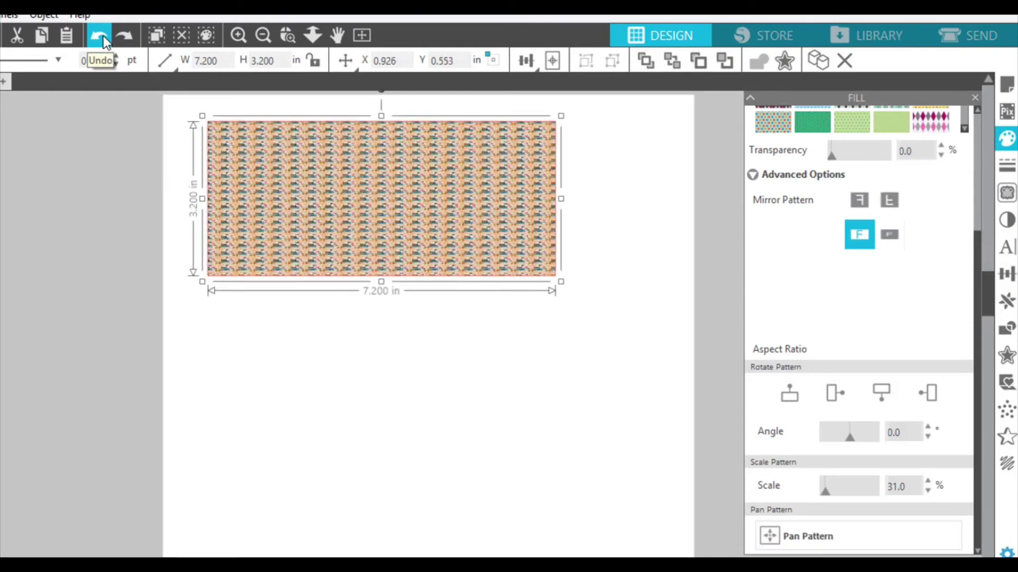
Undo the tiling and set the pattern scale to 105% so one full sign fills the rectangle
left_click(100, 37)
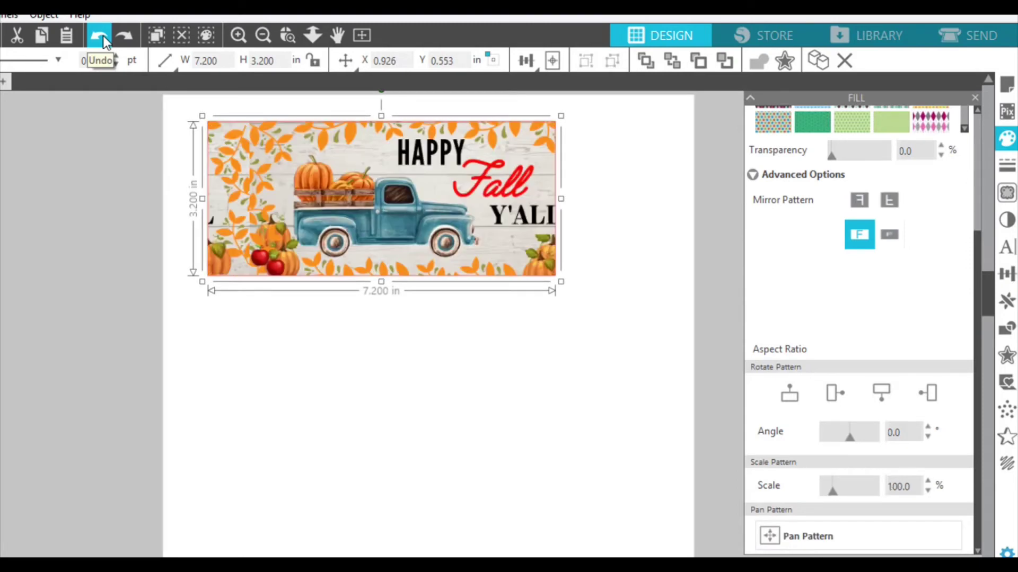
left_click(103, 36)
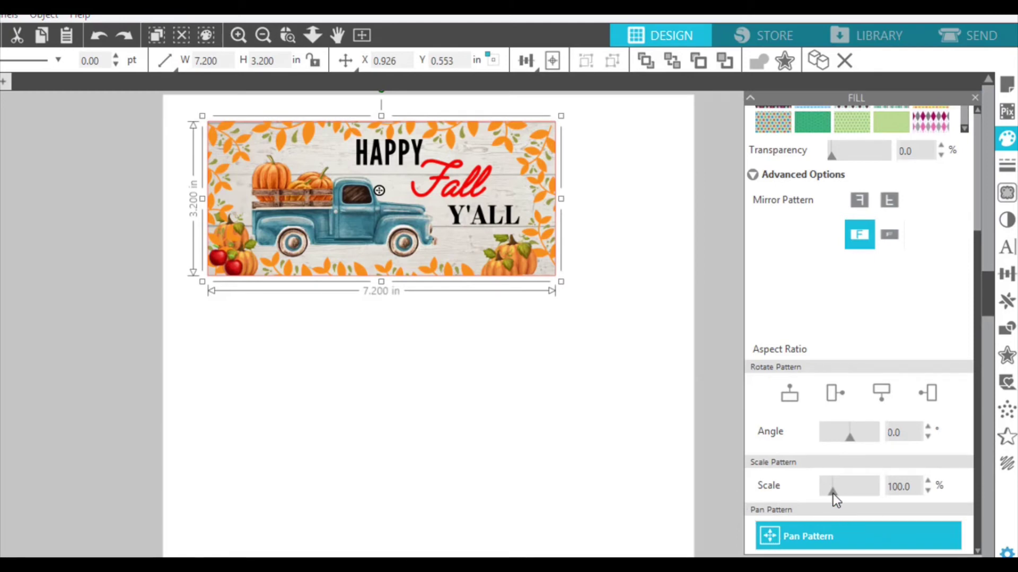
left_click_drag(832, 494, 834, 491)
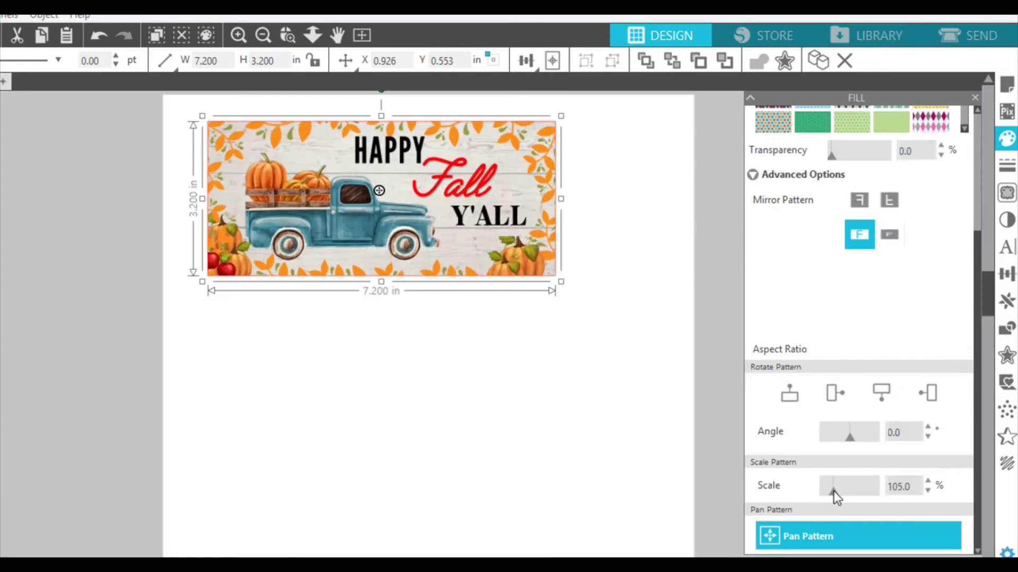
left_click(253, 423)
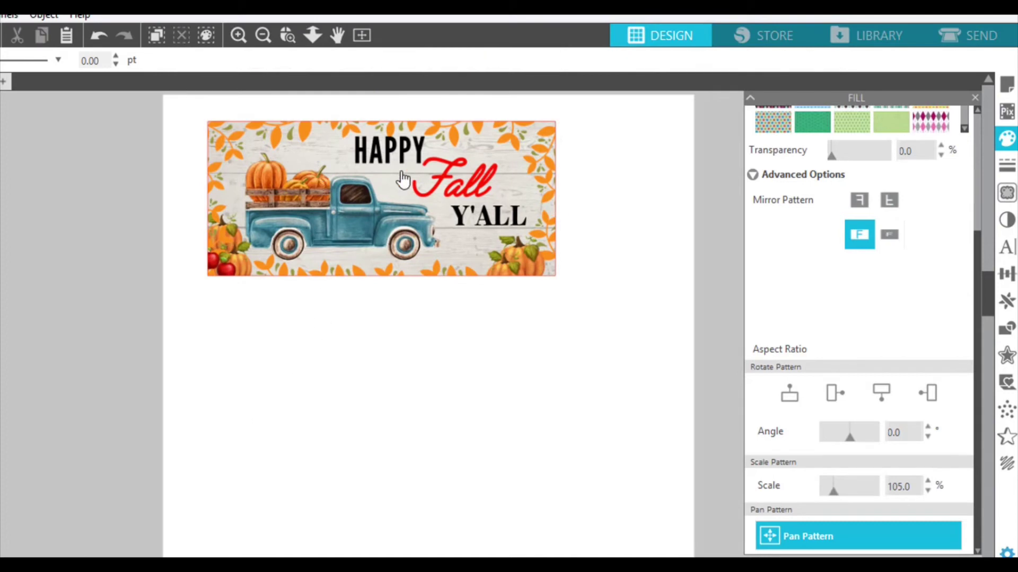
Copy the sign and paste a second copy directly beneath it
right_click(346, 189)
left_click(371, 256)
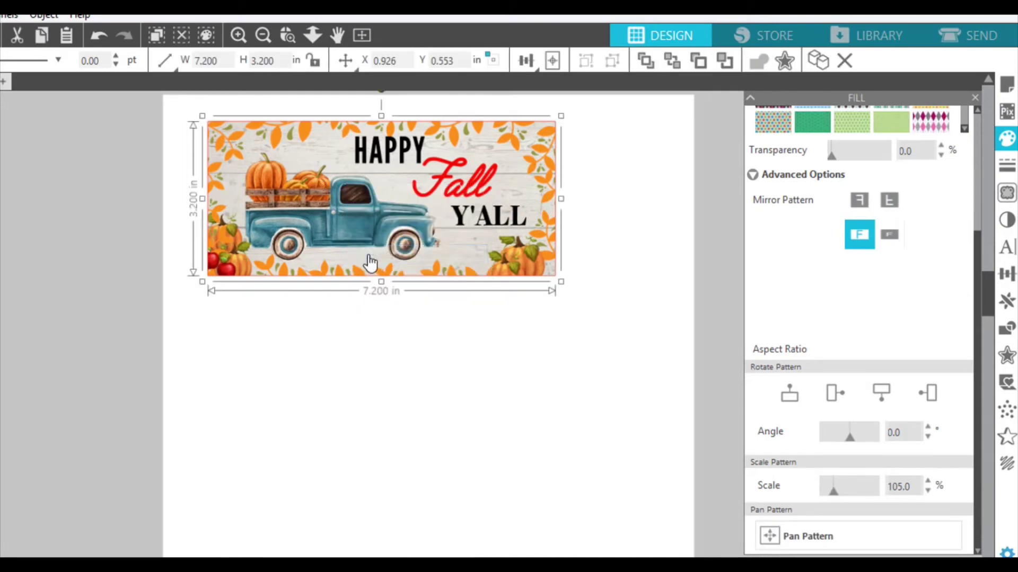
right_click(308, 349)
left_click(338, 296)
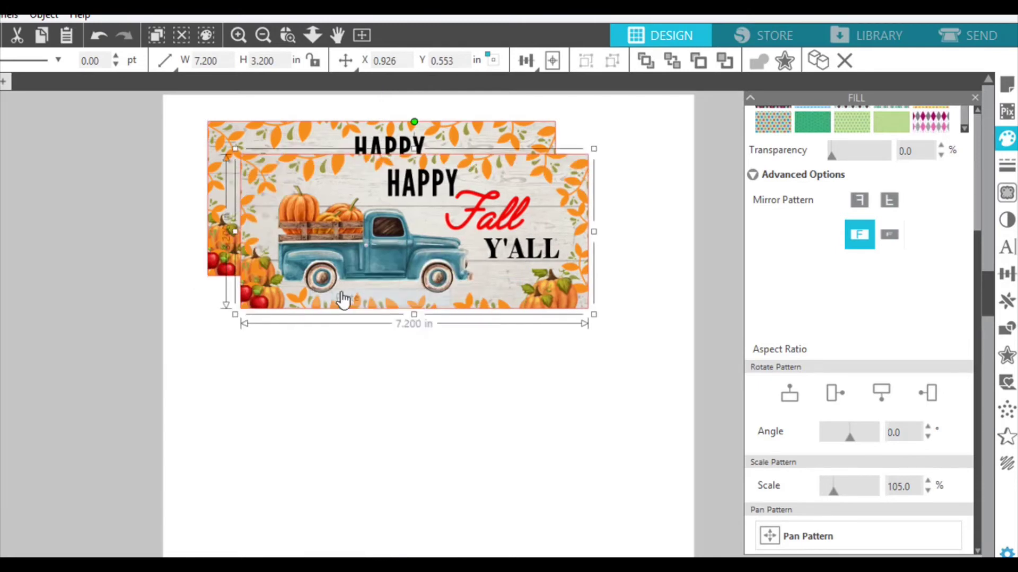
left_click_drag(347, 295, 326, 369)
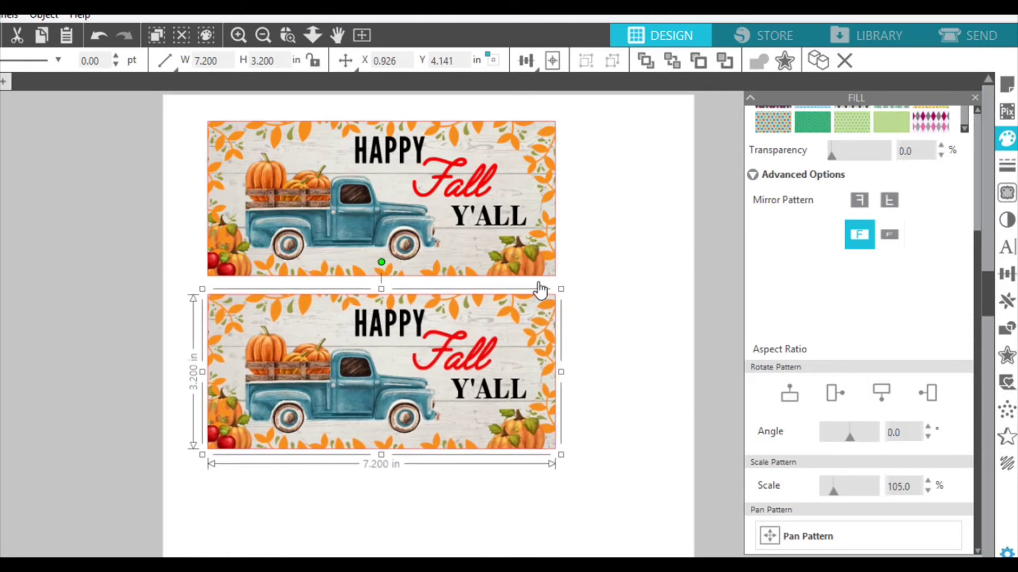
Paste a third and a fourth copy, lining each up under the previous sign
scroll(618, 280, "down", 2)
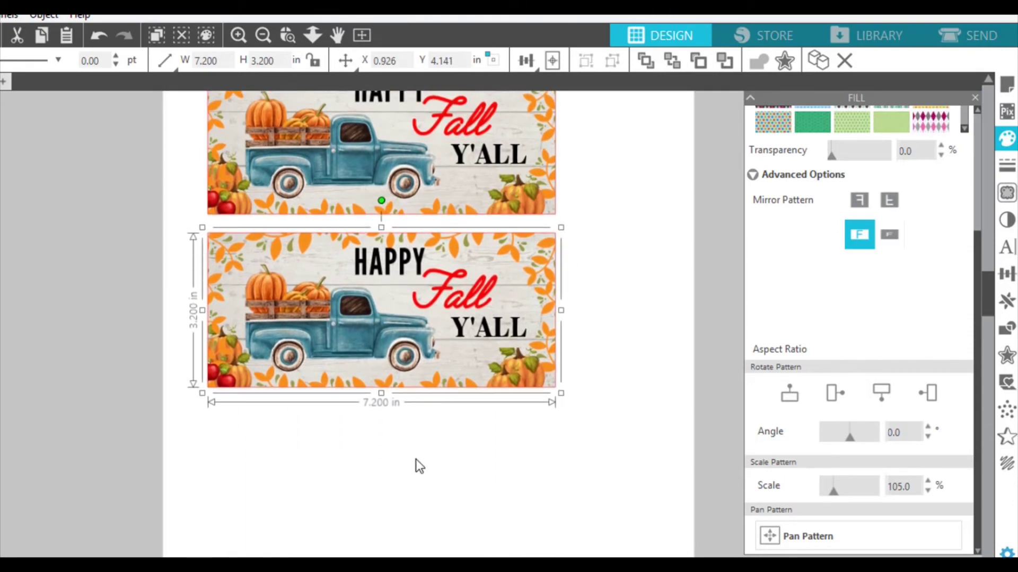
right_click(415, 459)
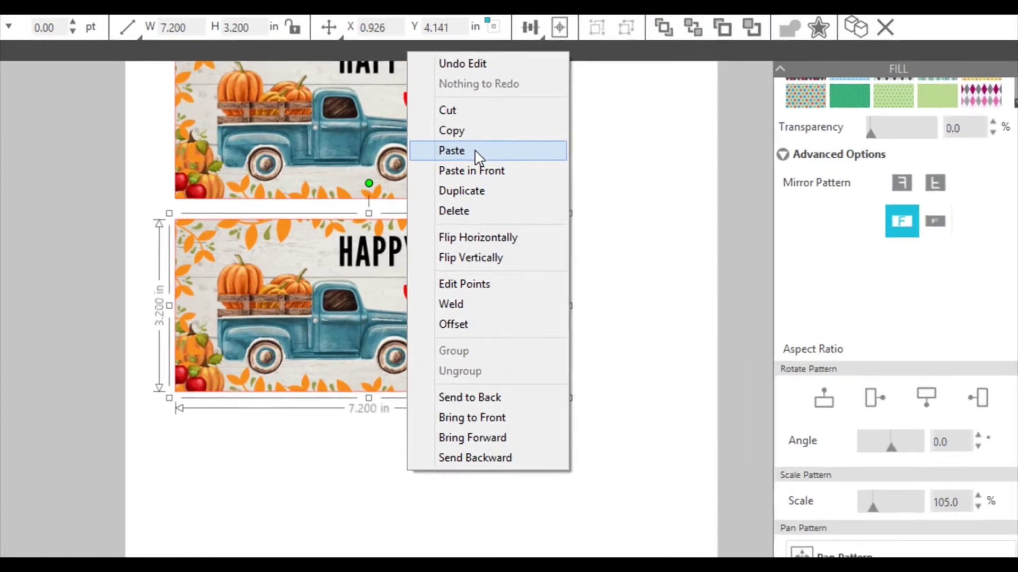
left_click(480, 171)
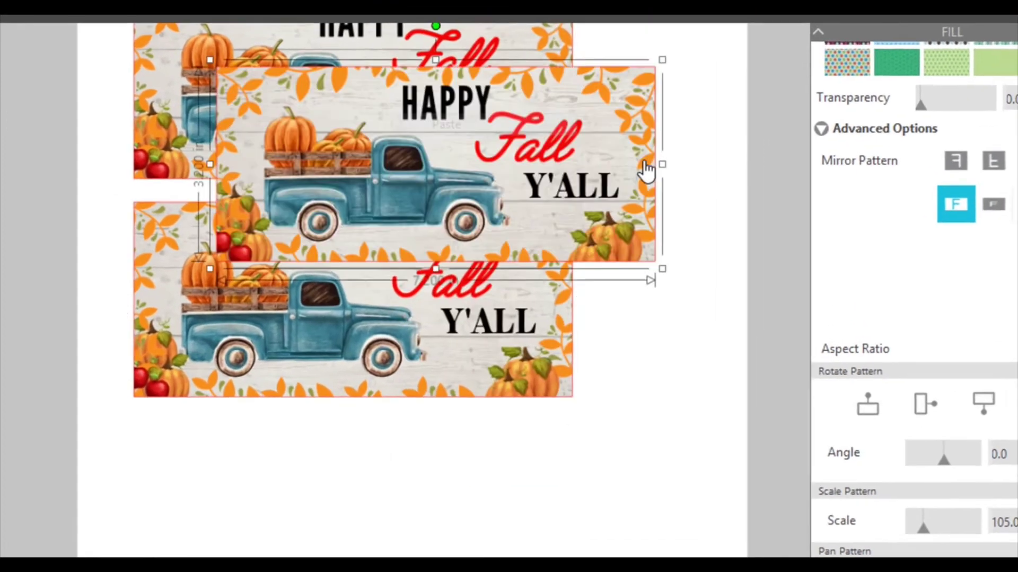
left_click_drag(514, 159, 426, 491)
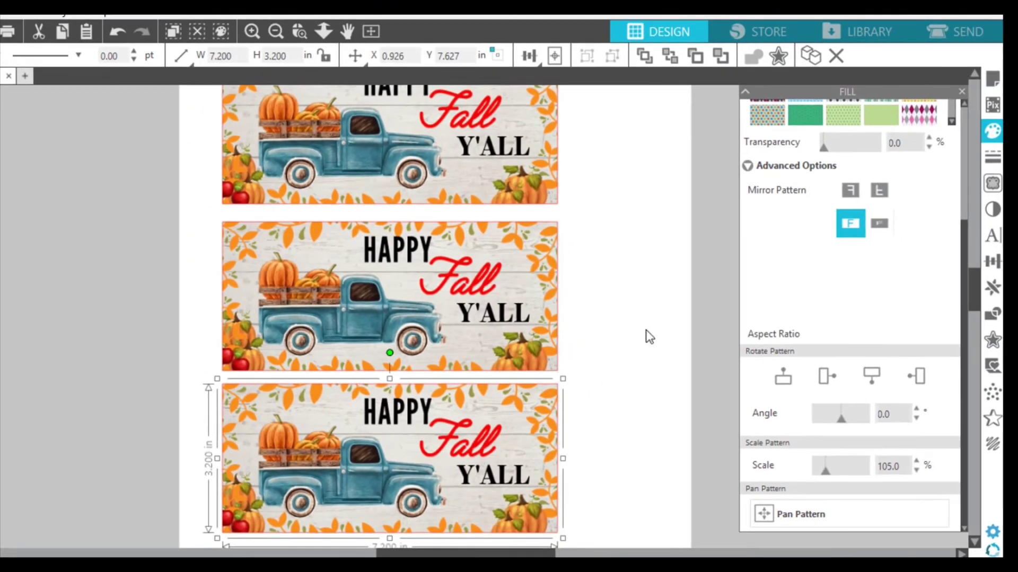
scroll(645, 324, "down", 4)
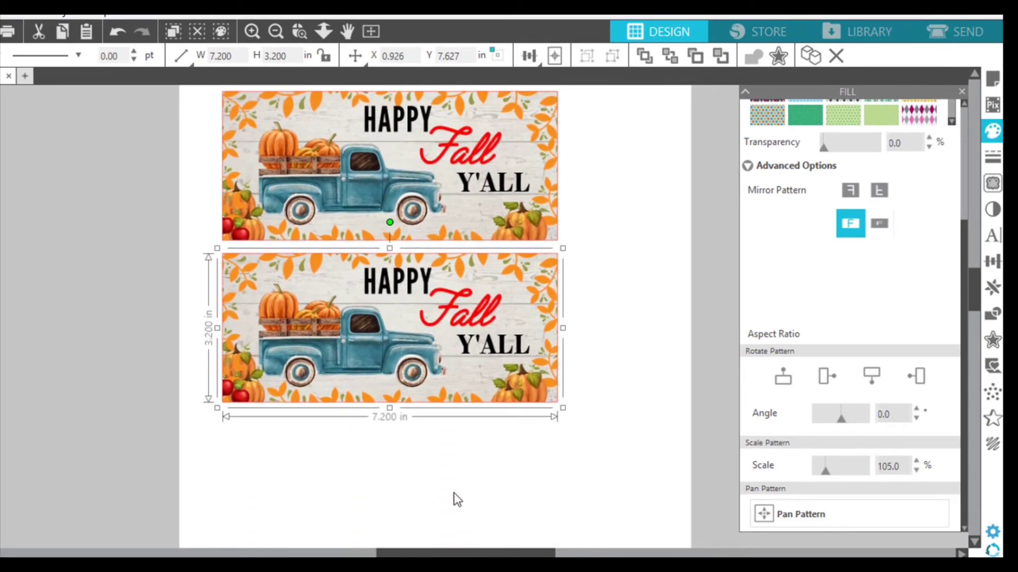
right_click(465, 490)
left_click(509, 209)
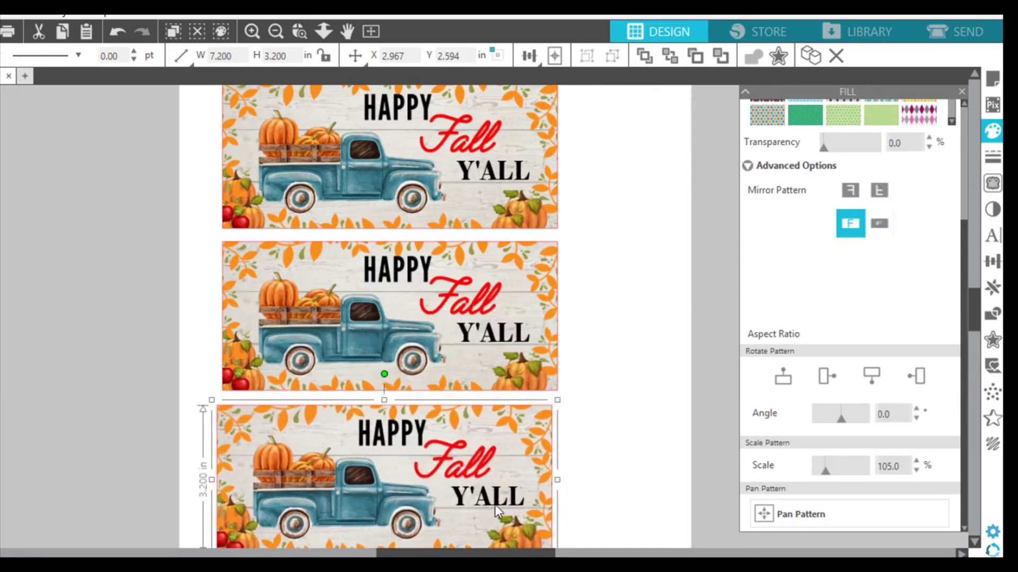
Zoom out and marquee-select all four stacked signs, spanning 13.725 in
scroll(607, 360, "down", 3)
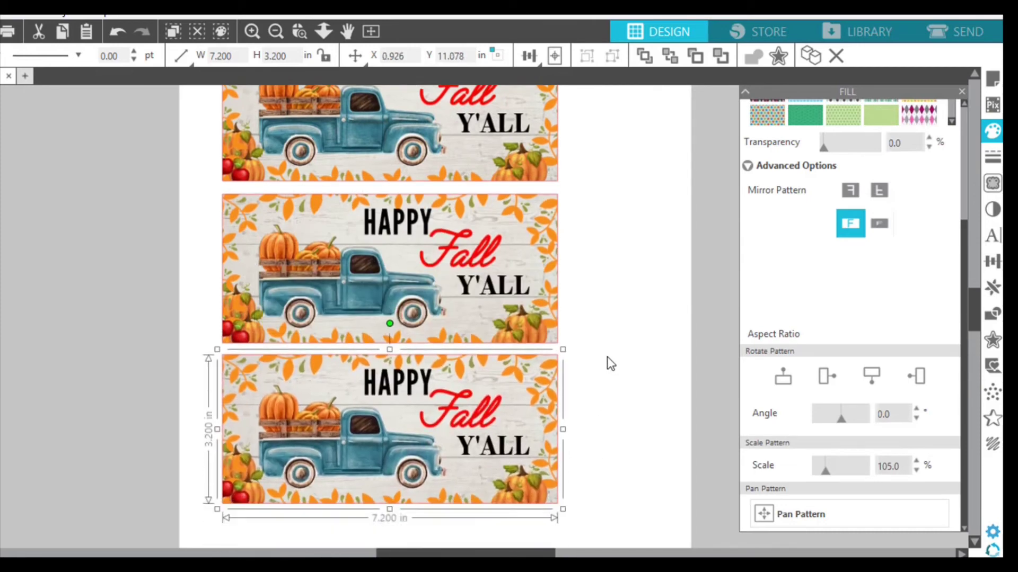
right_click(608, 359)
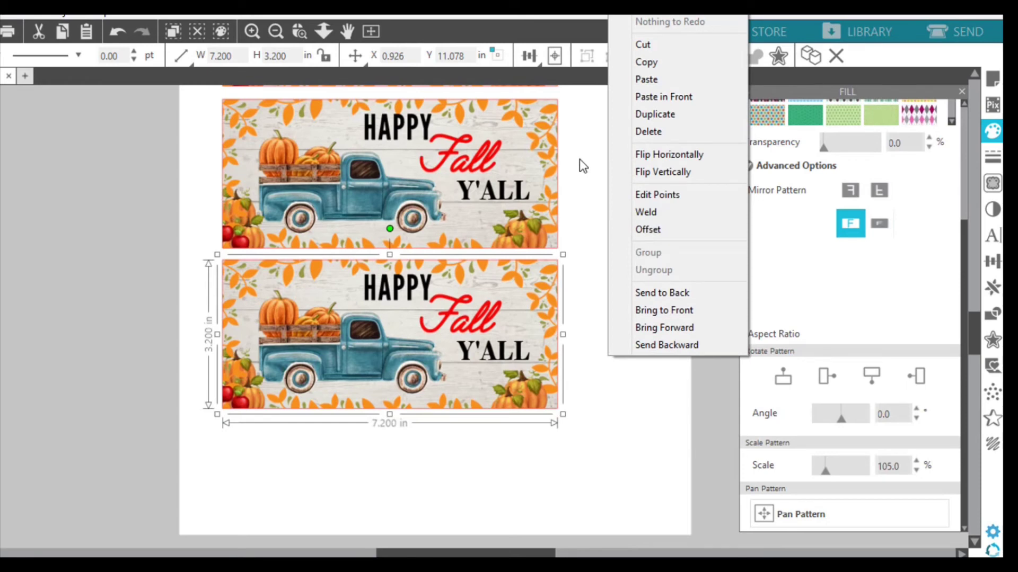
left_click(274, 32)
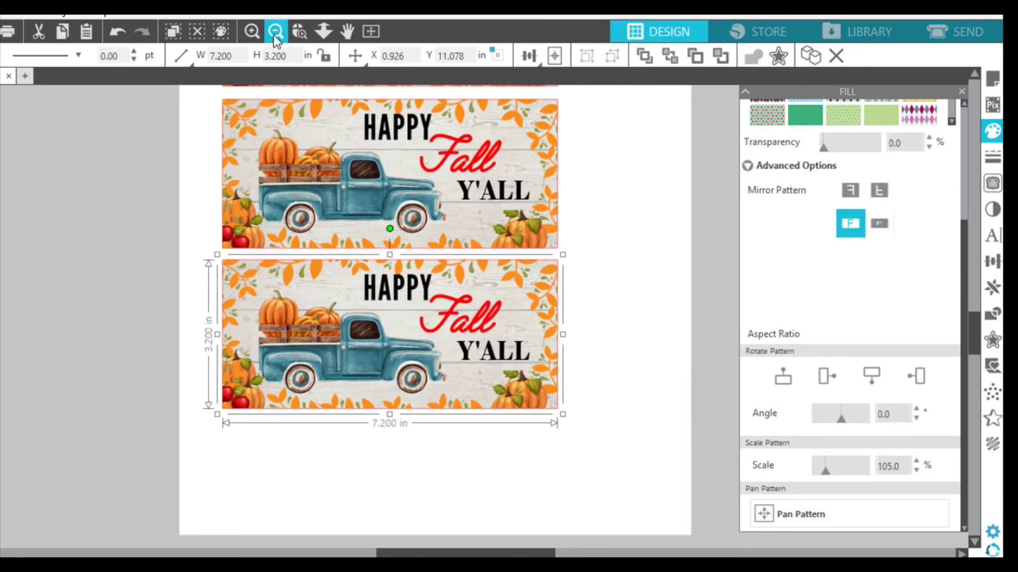
left_click(274, 33)
left_click(274, 33)
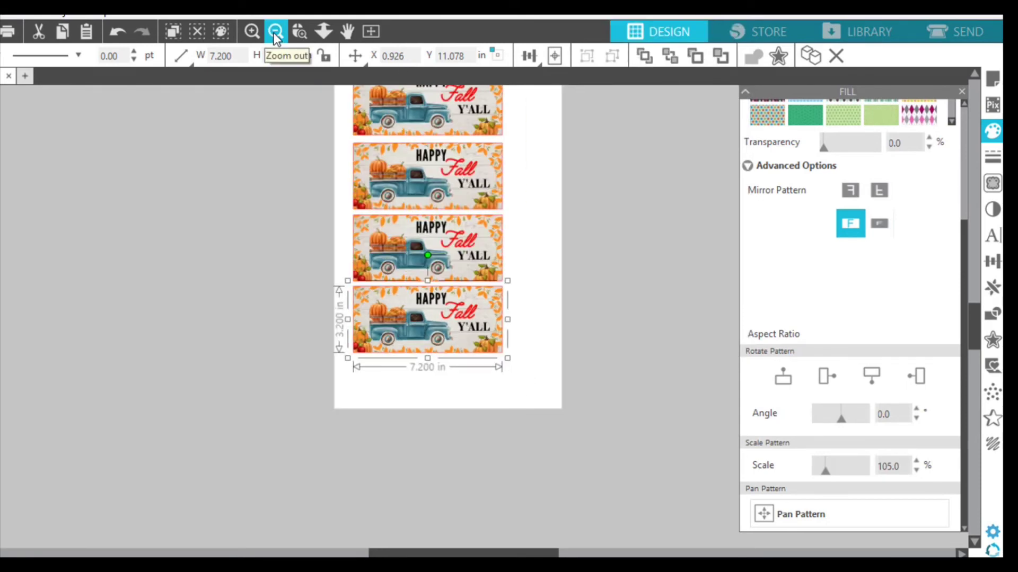
left_click(348, 31)
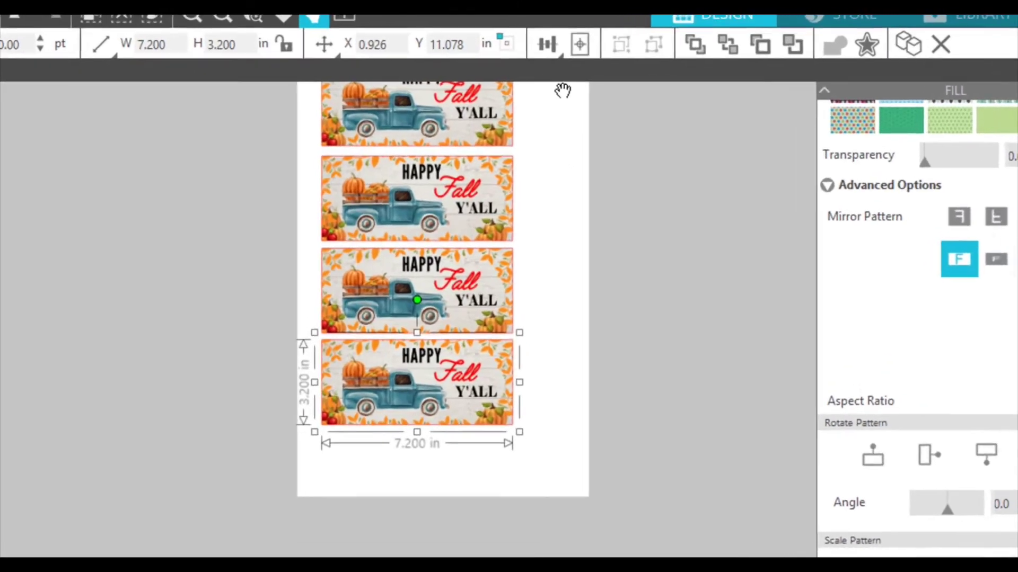
left_click_drag(531, 144, 535, 183)
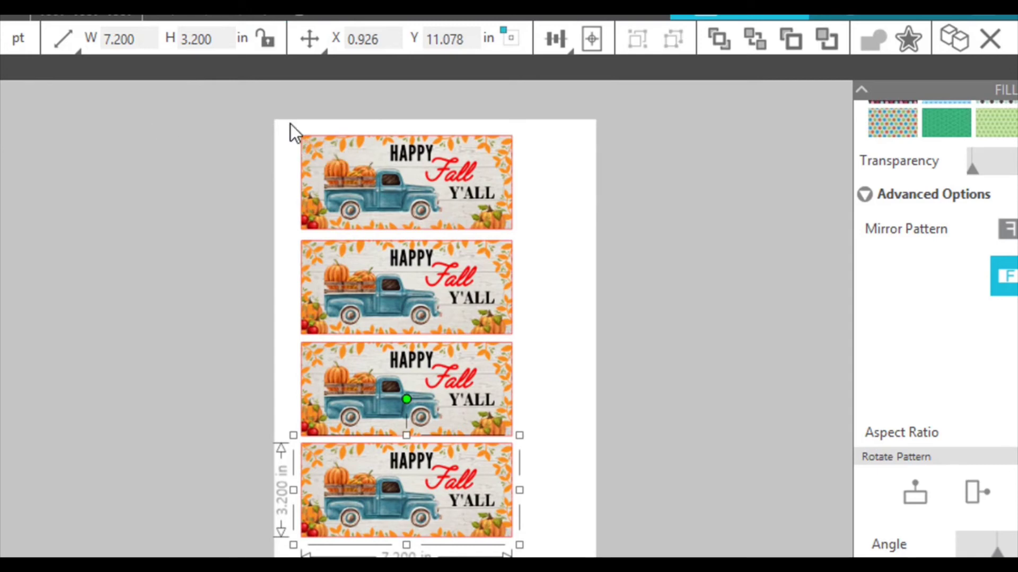
left_click_drag(285, 123, 352, 471)
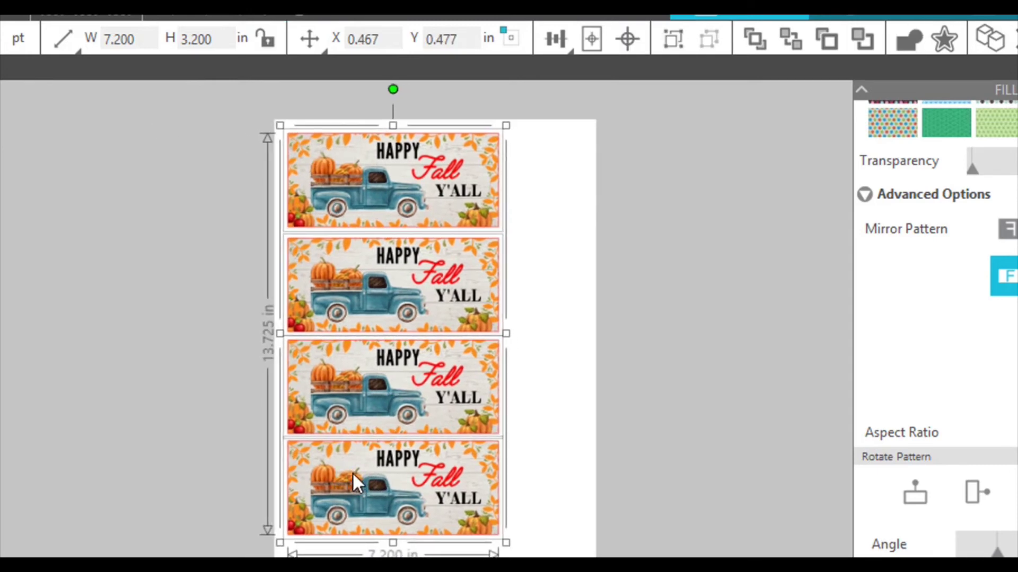
Paste a copy of the top sign right of the column and rotate it exactly upright
left_click(697, 196)
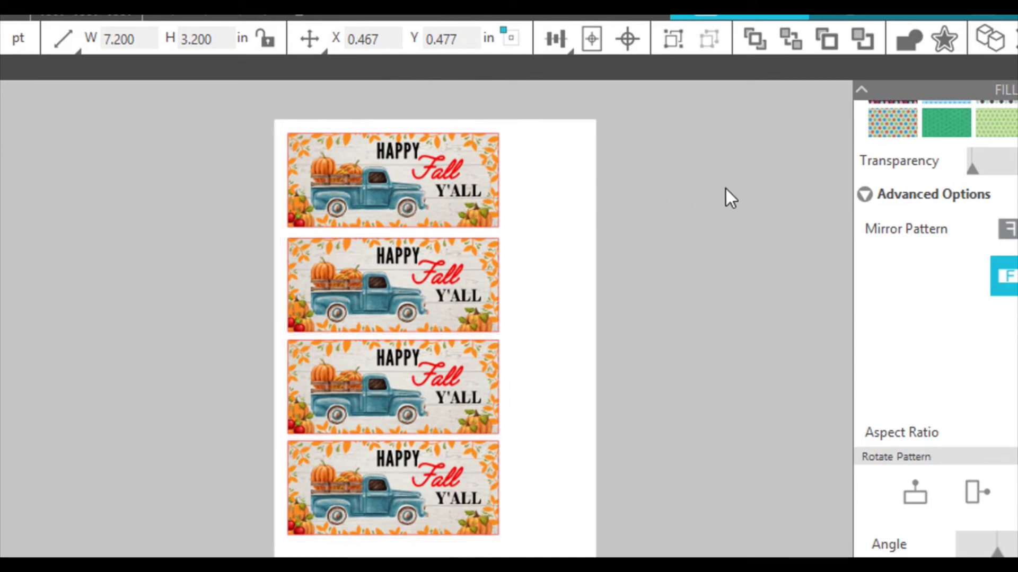
left_click(455, 192)
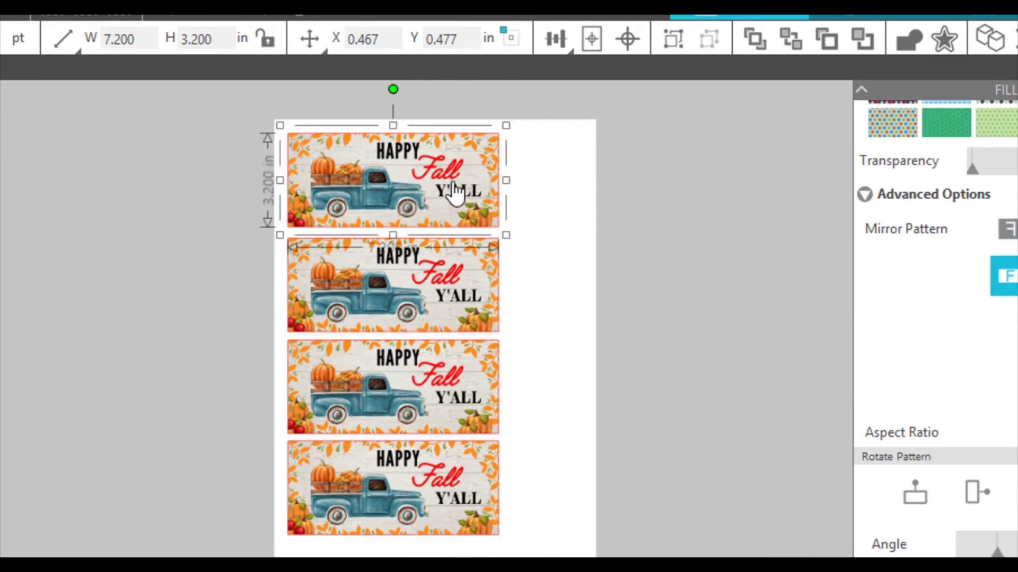
right_click(551, 179)
left_click(602, 298)
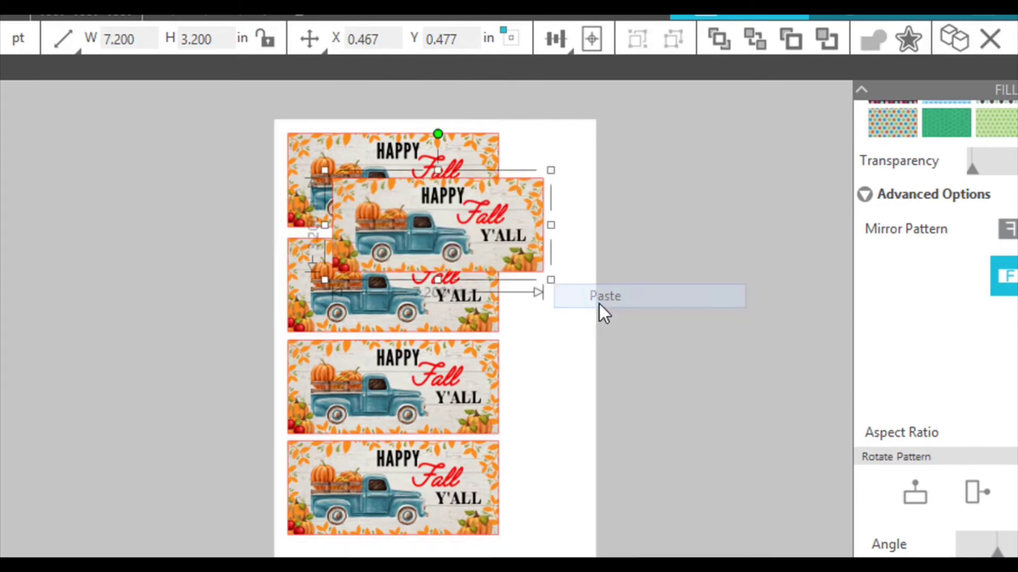
left_click_drag(524, 217, 584, 213)
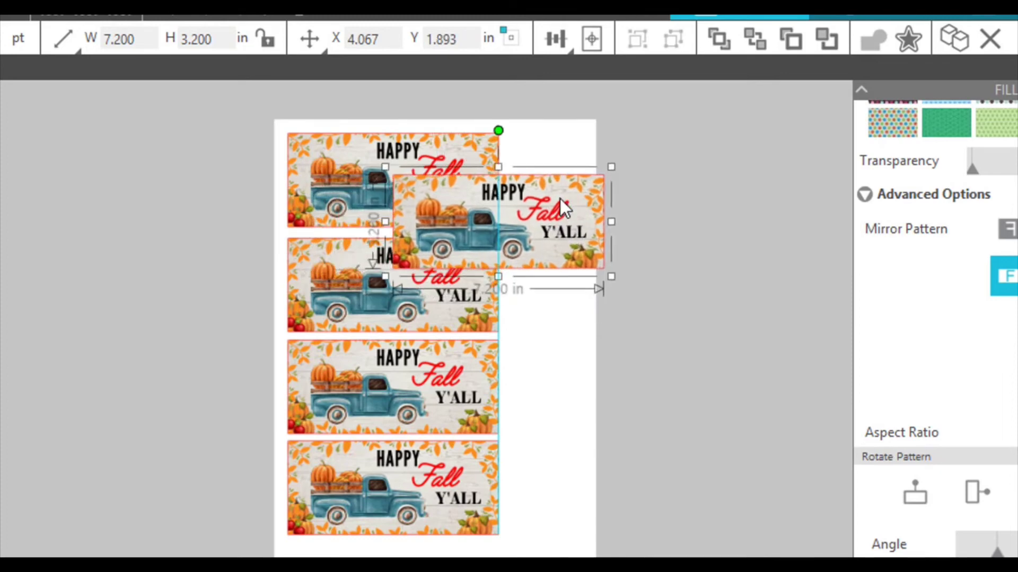
left_click_drag(498, 127, 567, 268)
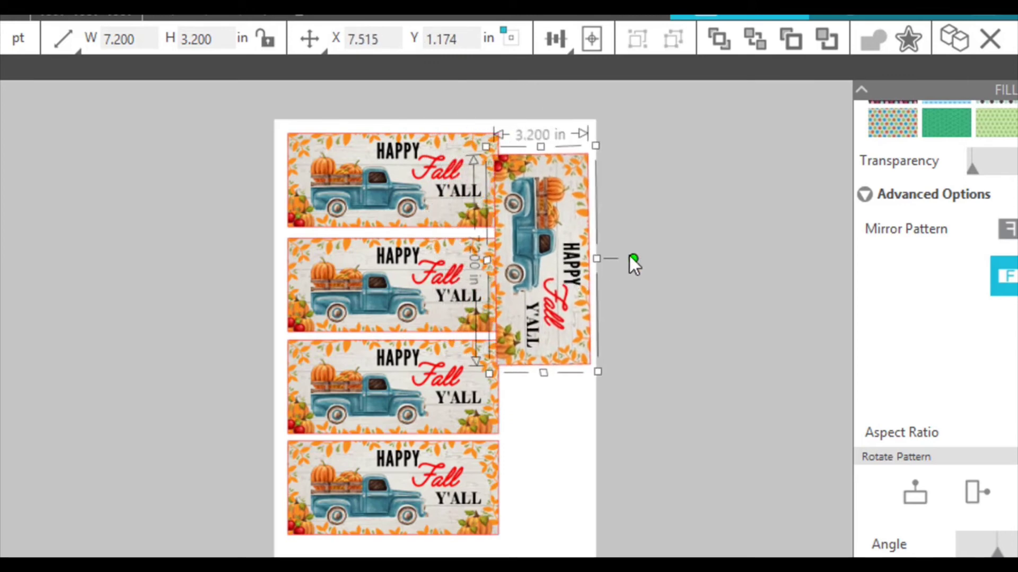
left_click_drag(633, 259, 633, 259)
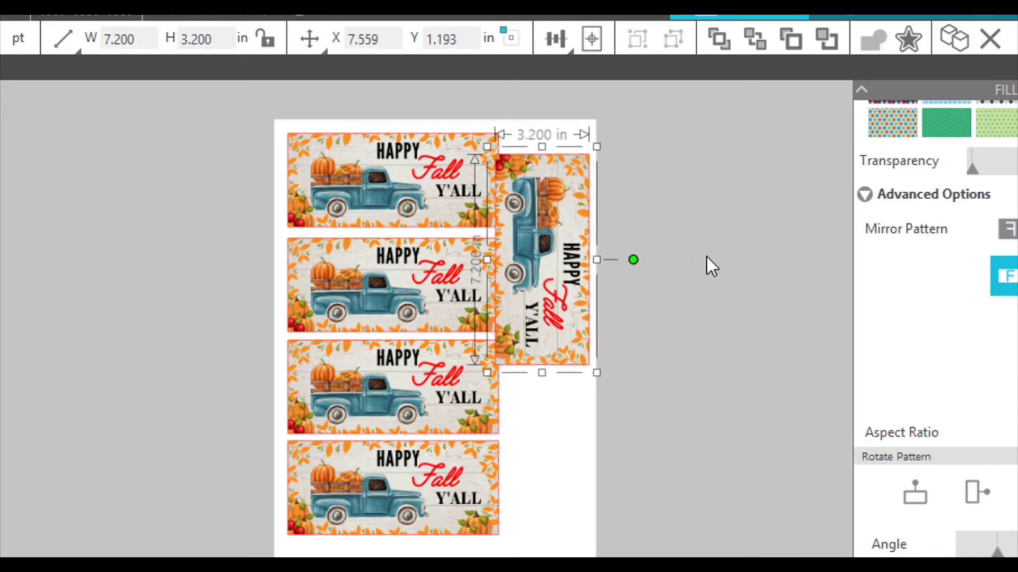
Shift the column of four horizontal signs toward the page's top-left corner
left_click_drag(270, 114, 369, 504)
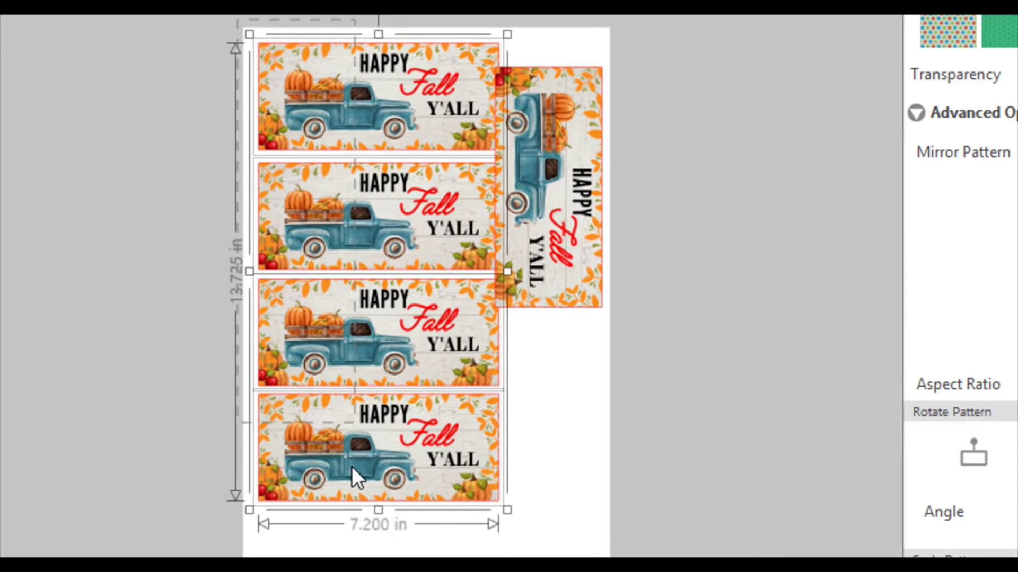
left_click_drag(362, 415, 360, 402)
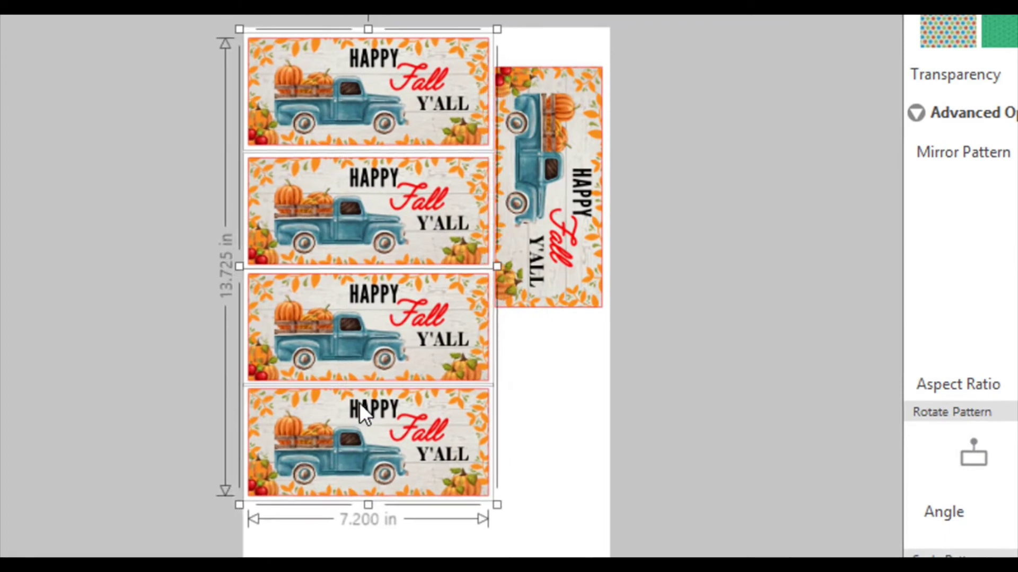
key("Down")
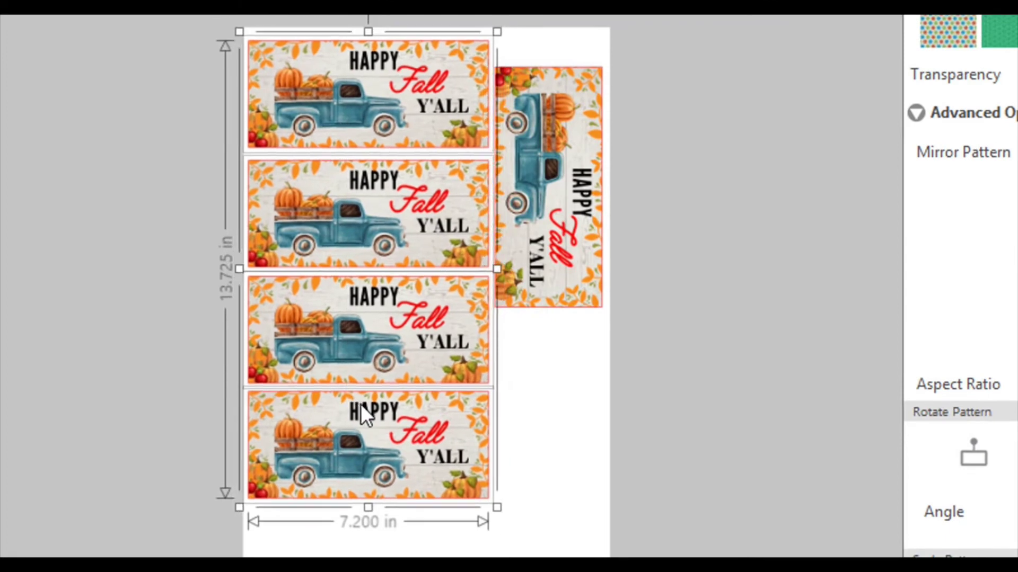
key("Right")
left_click(621, 341)
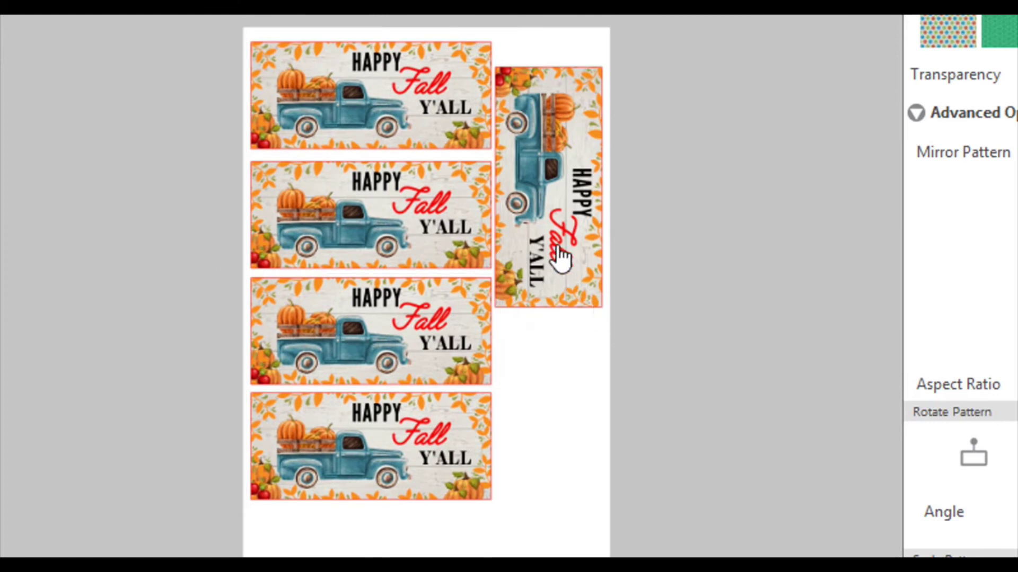
Move the upright sign up beside the top of the column
left_click_drag(548, 229, 546, 209)
key("Left")
key("Left")
key("Up")
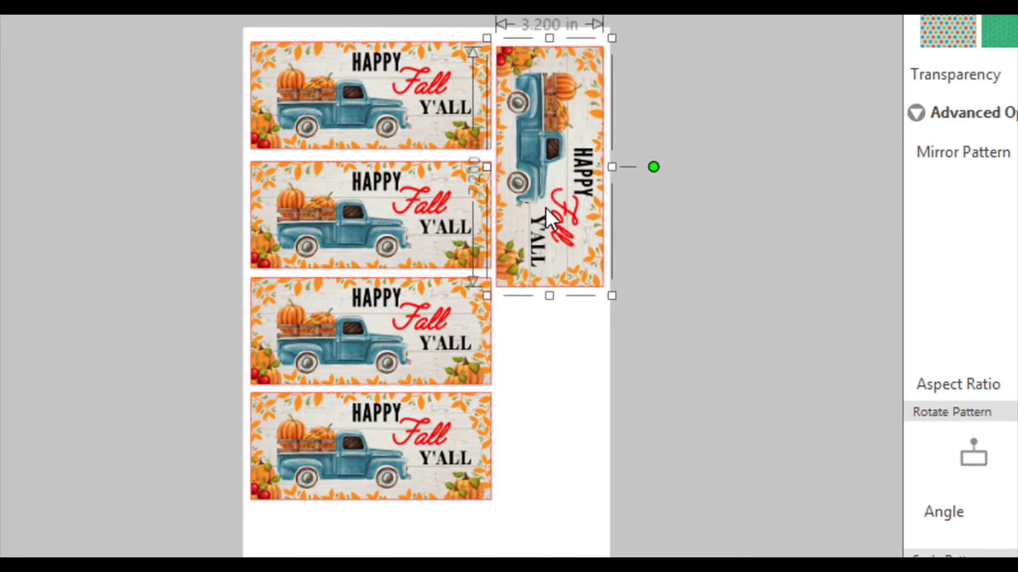
left_click(721, 310)
Copy the upright sign and place the pasted copy directly below it
left_click(554, 255)
right_click(543, 255)
left_click(575, 257)
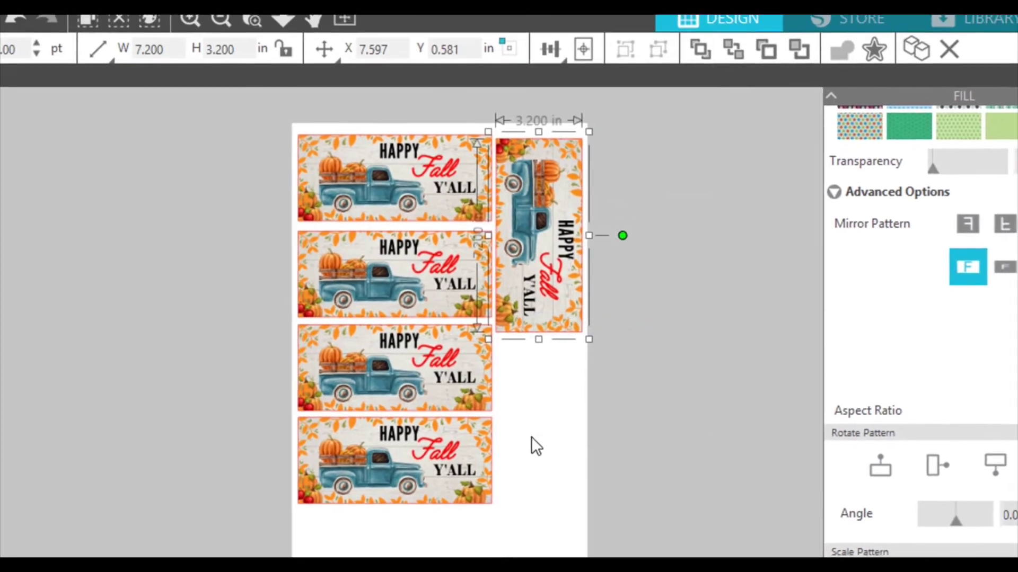
right_click(531, 436)
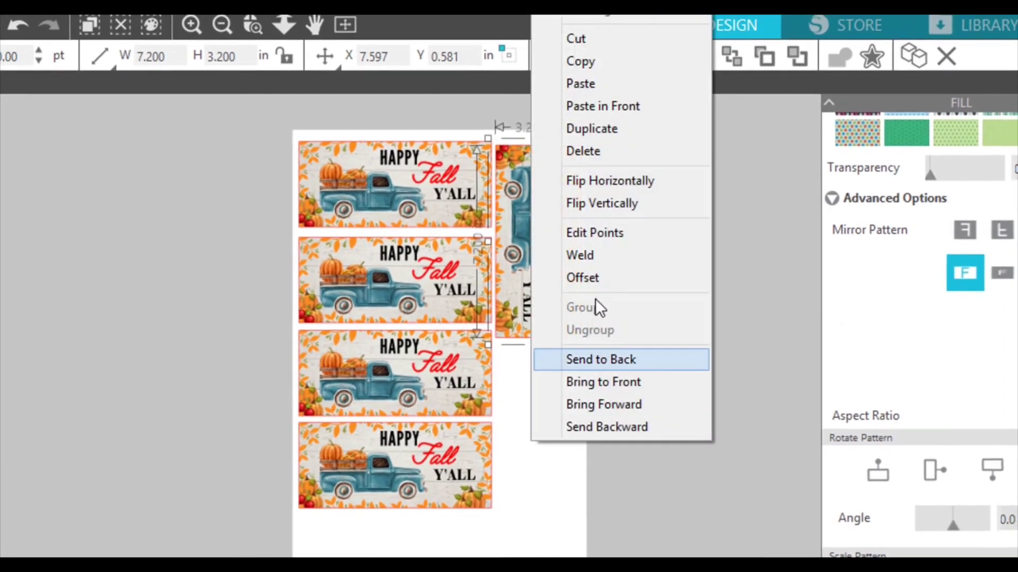
left_click(590, 85)
left_click_drag(587, 181, 524, 383)
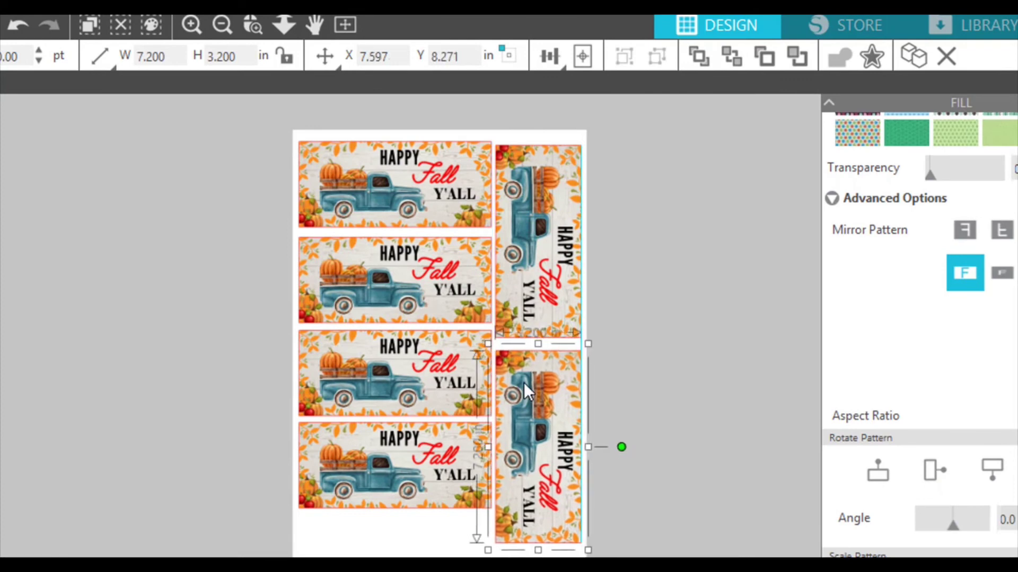
left_click(679, 323)
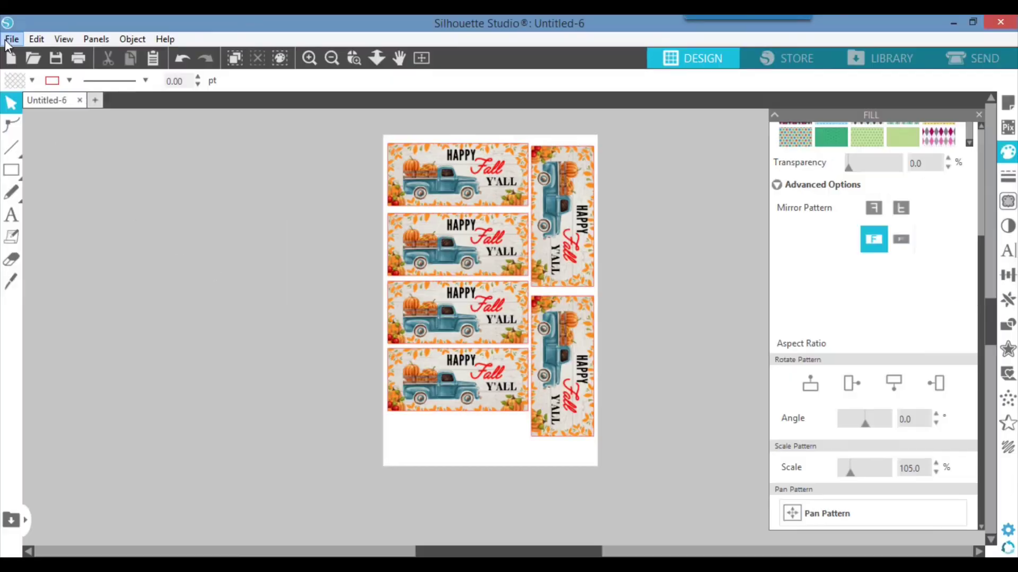
Open the Print dialog and select the EPSON ET-8550 Series printer
left_click(11, 39)
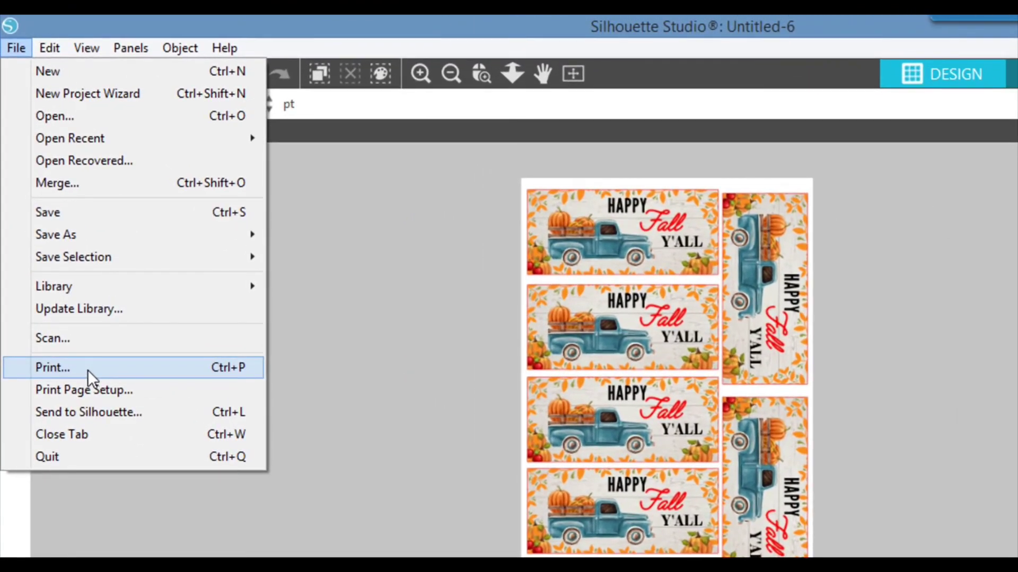
left_click(74, 313)
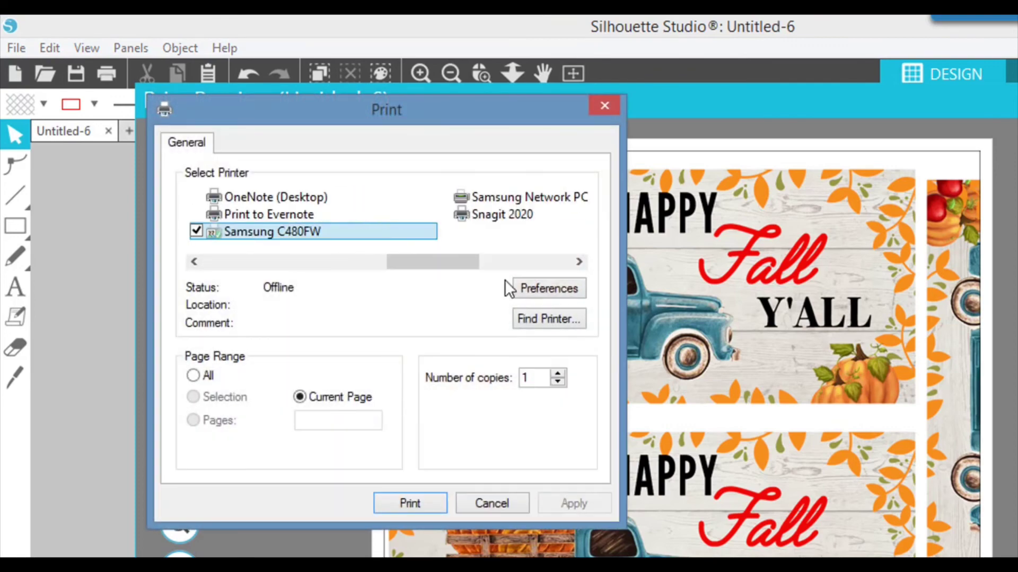
left_click_drag(433, 262, 246, 277)
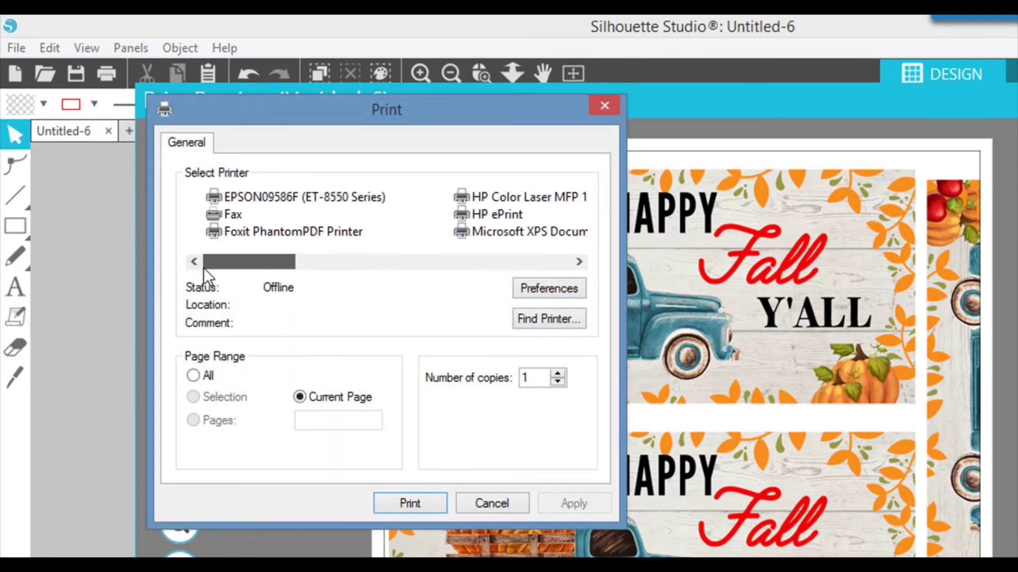
left_click(228, 197)
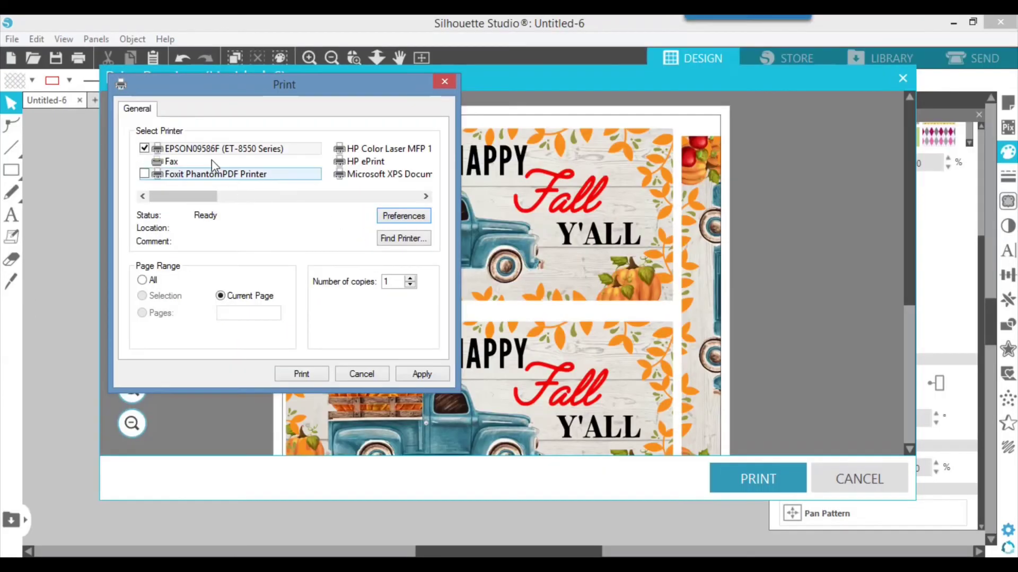
left_click(203, 149)
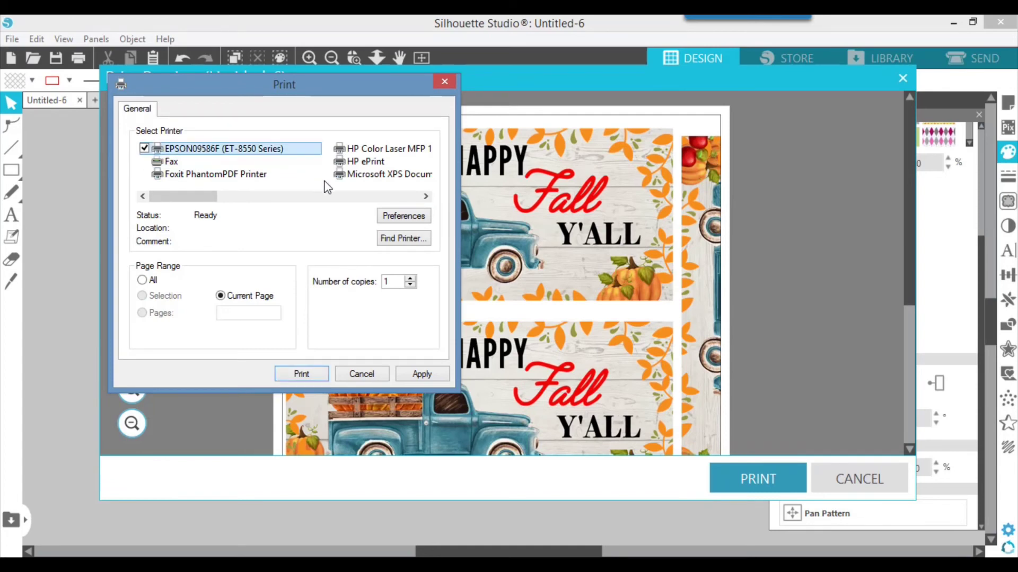
Apply the 11X17MirrorRGB preset: Rear Paper Feeder, 11 x 17 in paper, Standard quality
left_click(394, 221)
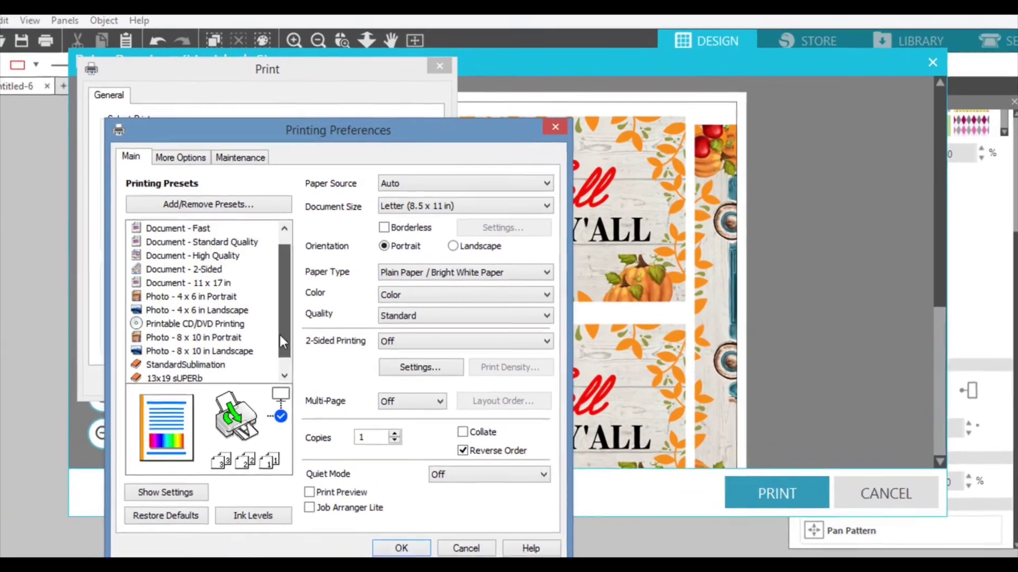
scroll(287, 356, "down", 1)
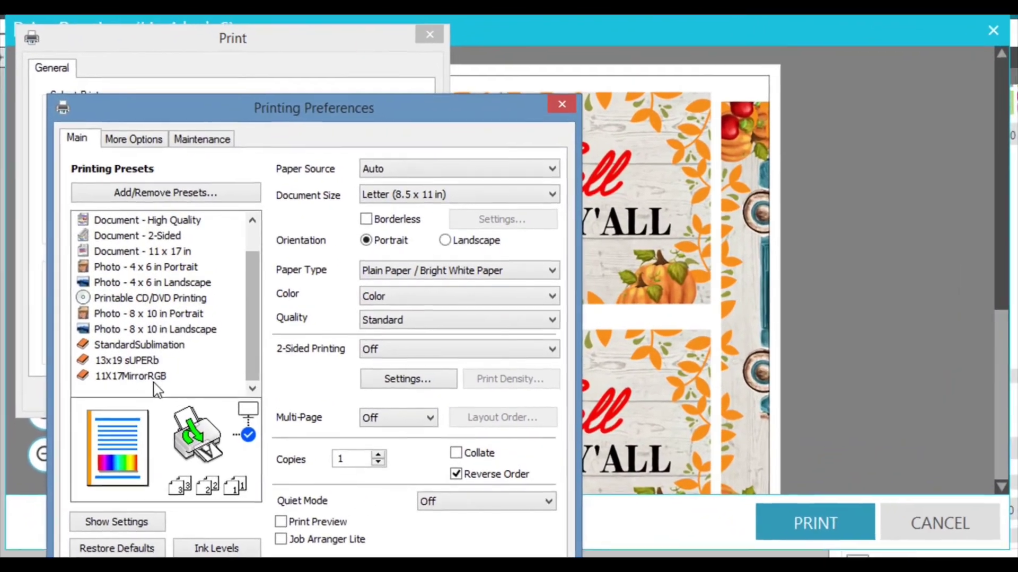
left_click(159, 370)
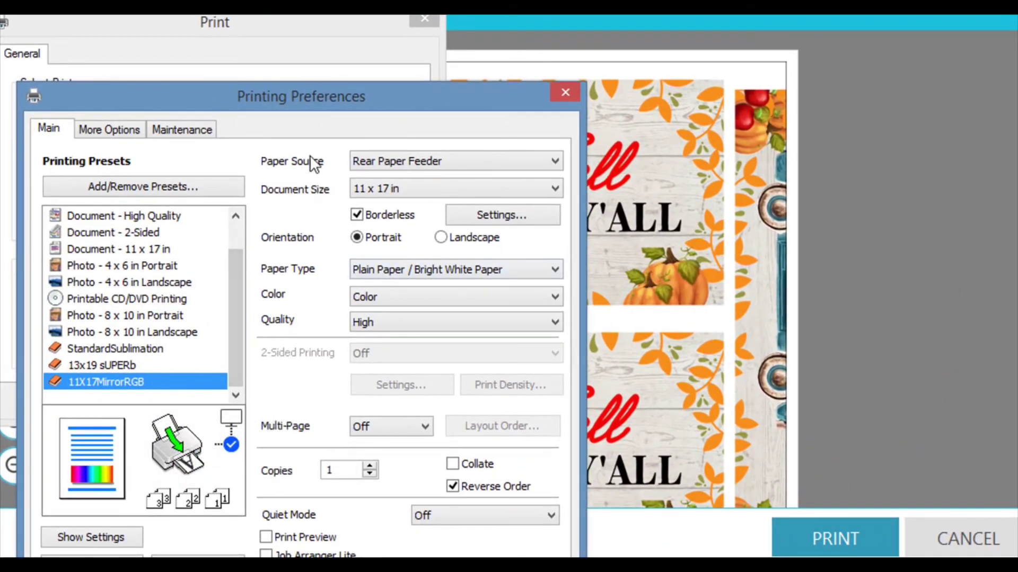
left_click(371, 161)
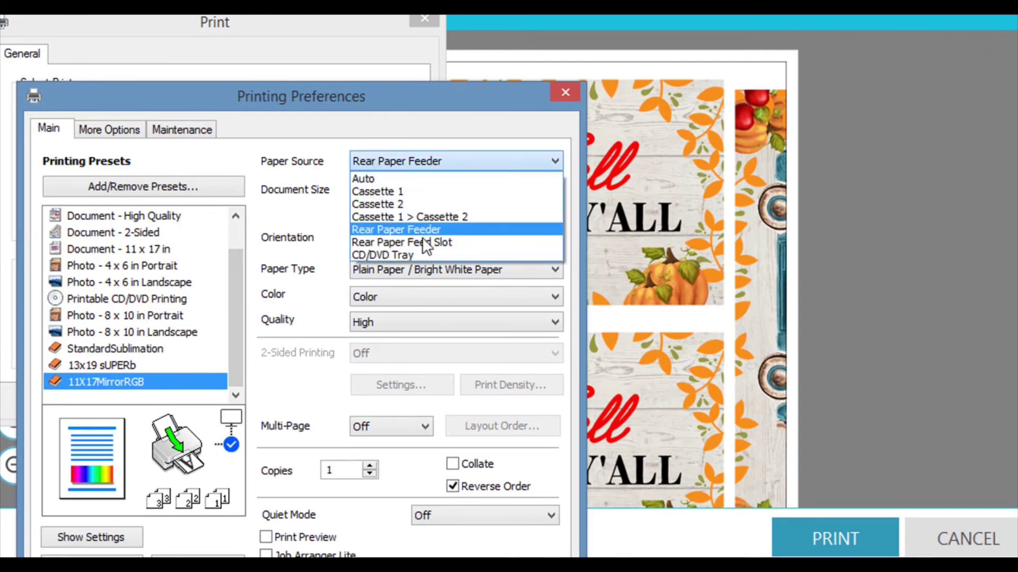
left_click(423, 230)
left_click(384, 189)
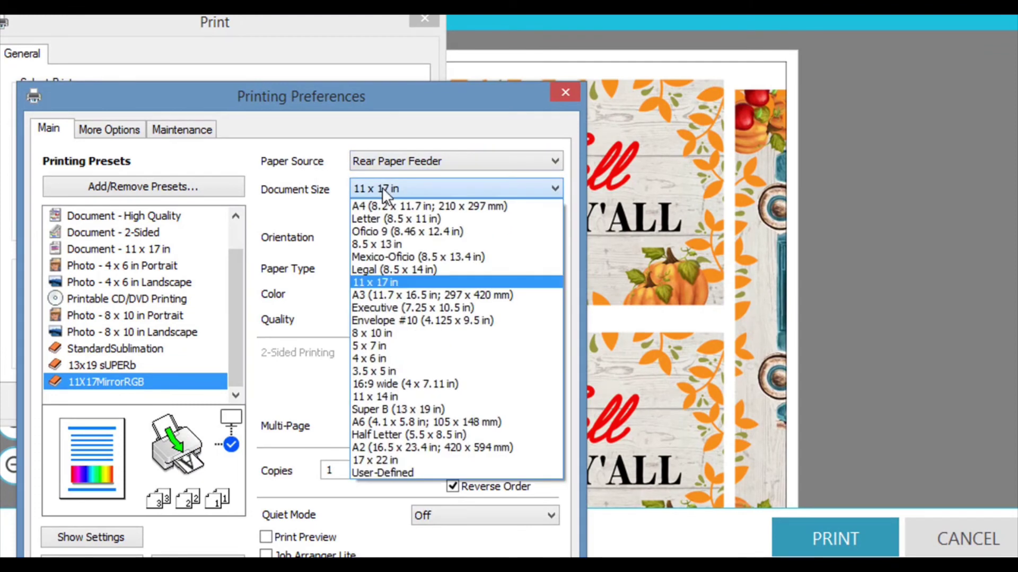
left_click(382, 286)
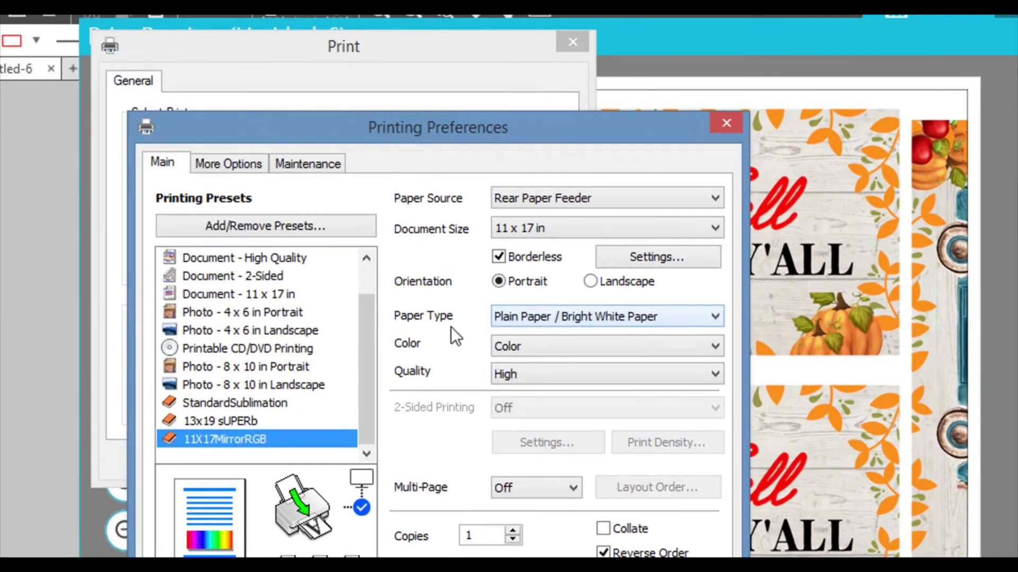
left_click(526, 378)
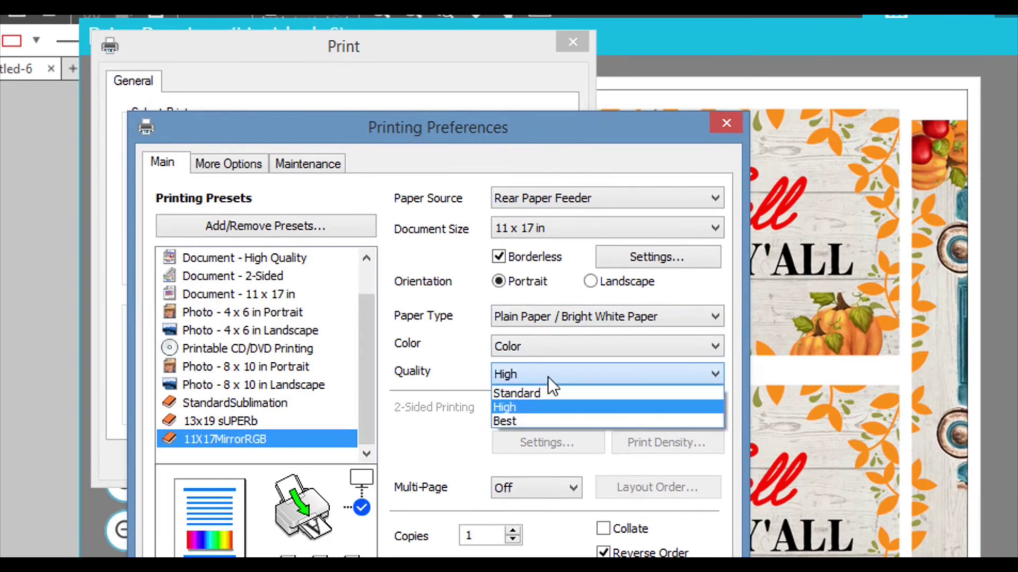
left_click(688, 408)
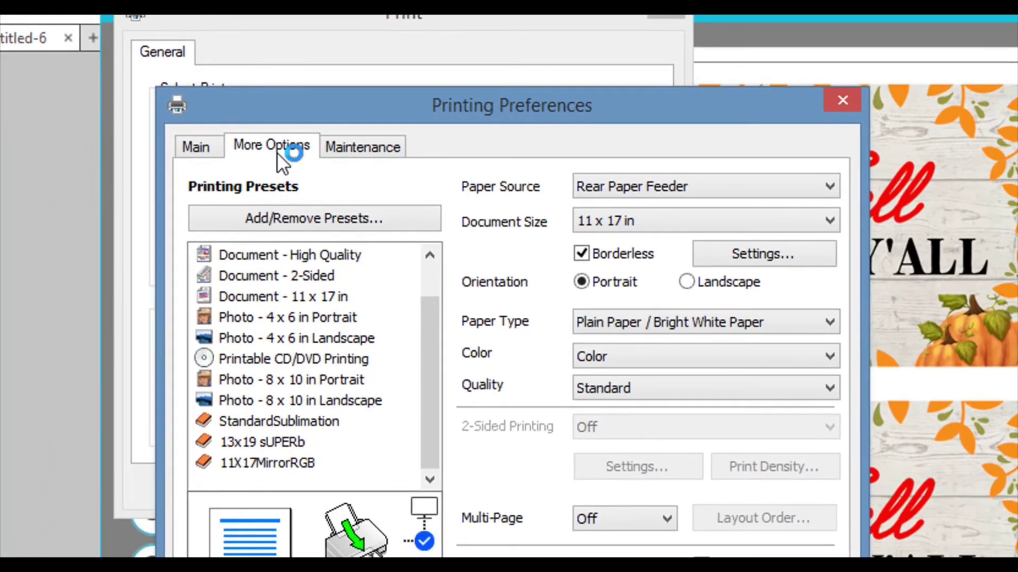
Keep Adobe RGB as the colour mode in the advanced colour correction settings
left_click(226, 291)
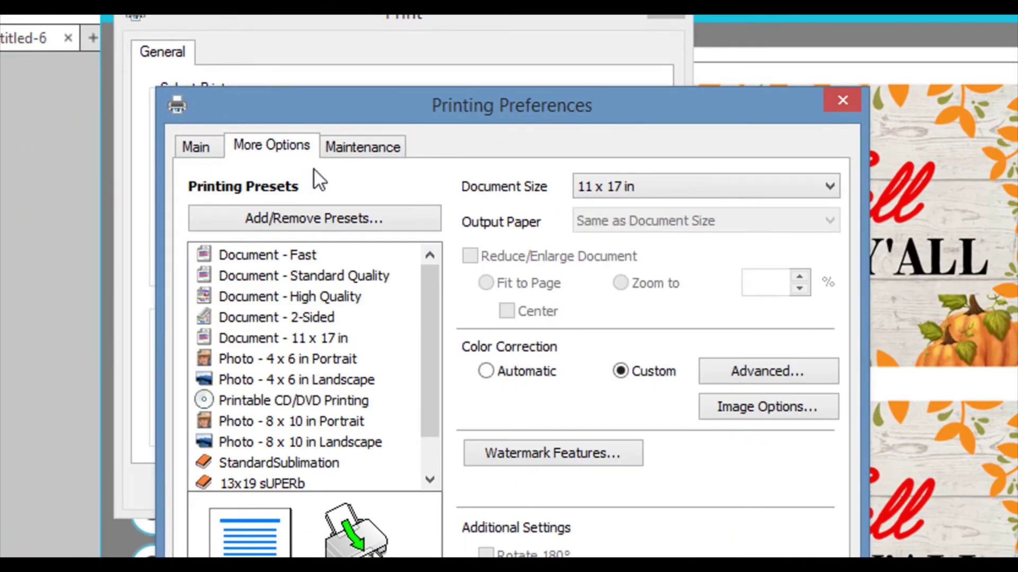
left_click(726, 365)
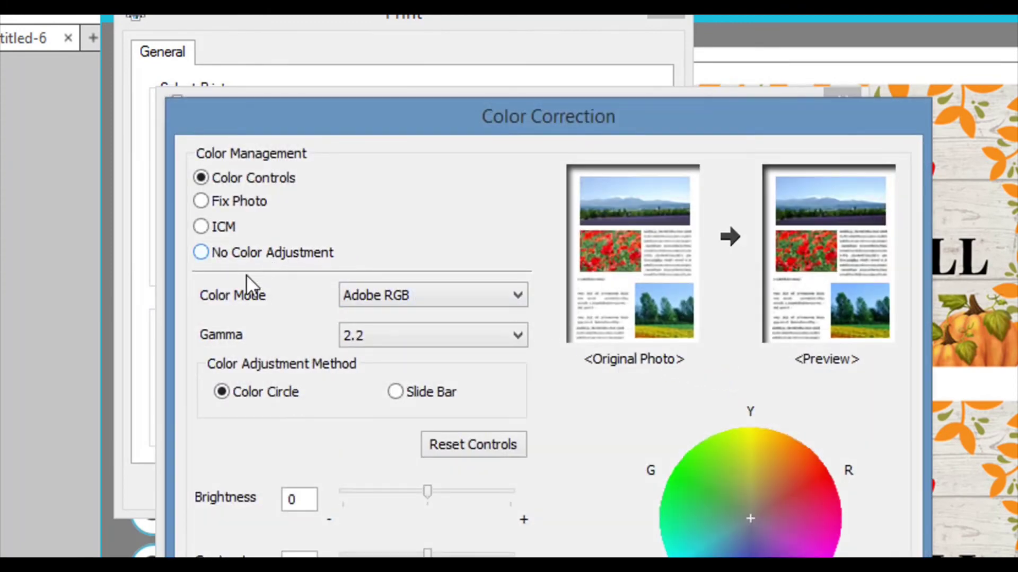
left_click(460, 295)
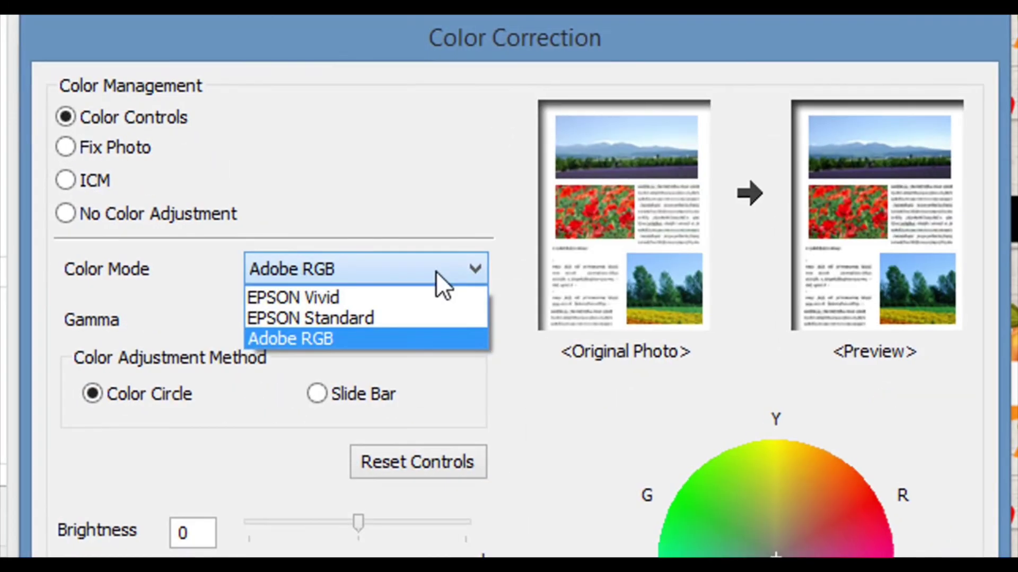
left_click(435, 271)
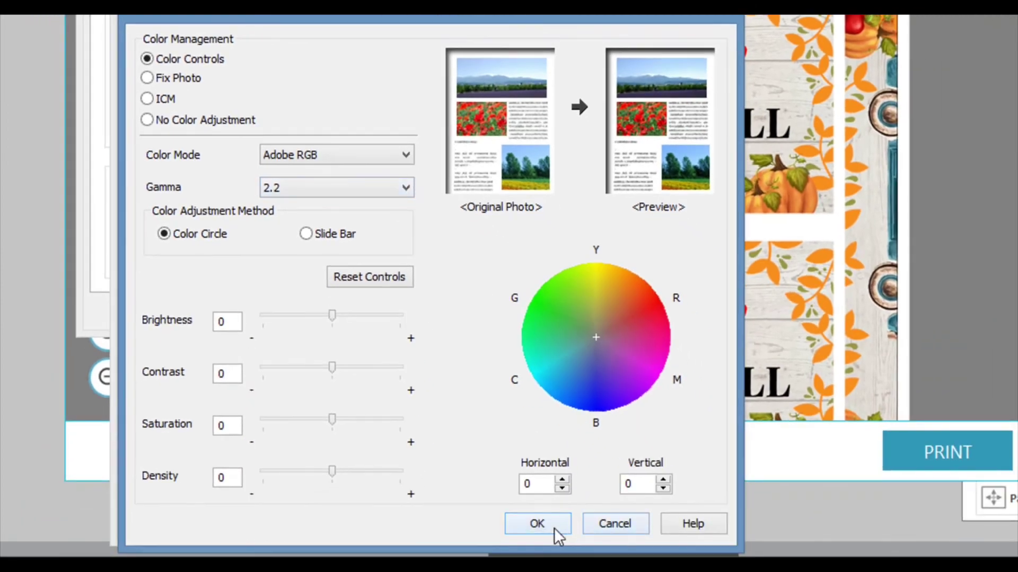
left_click(555, 528)
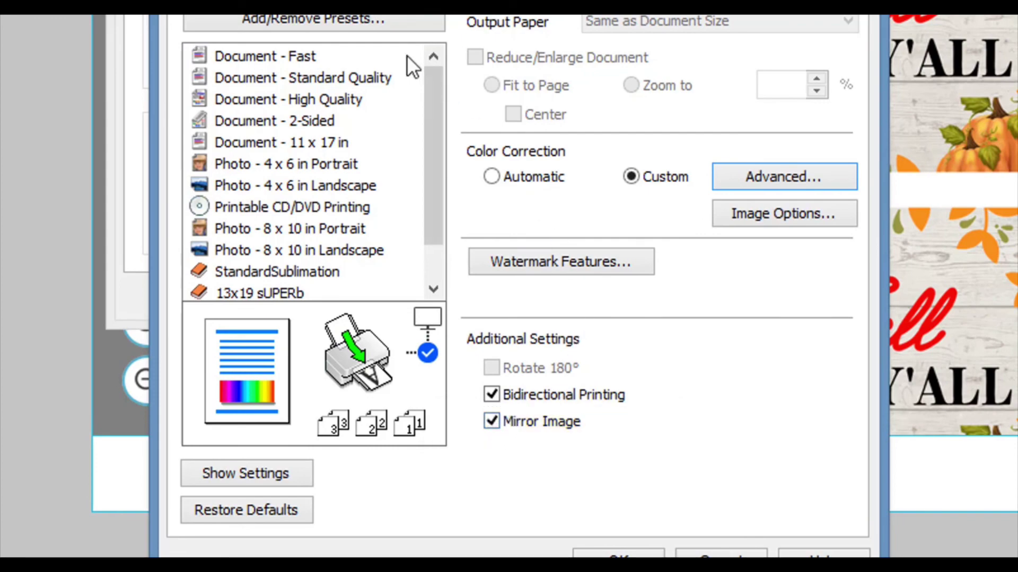
Review the saved presets, then accept the printer preferences with Mirror Image on
left_click(371, 25)
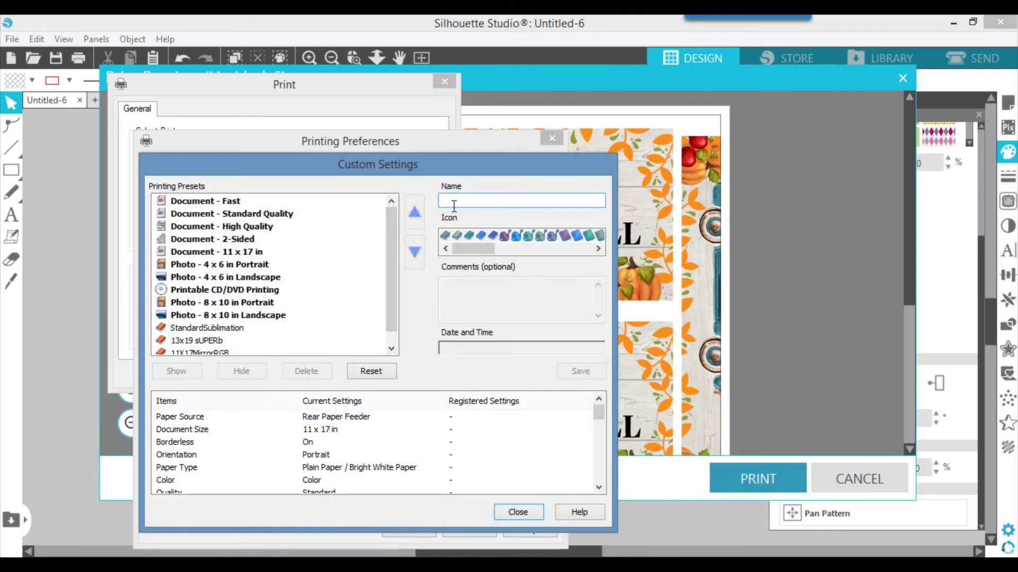
left_click_drag(391, 241, 401, 304)
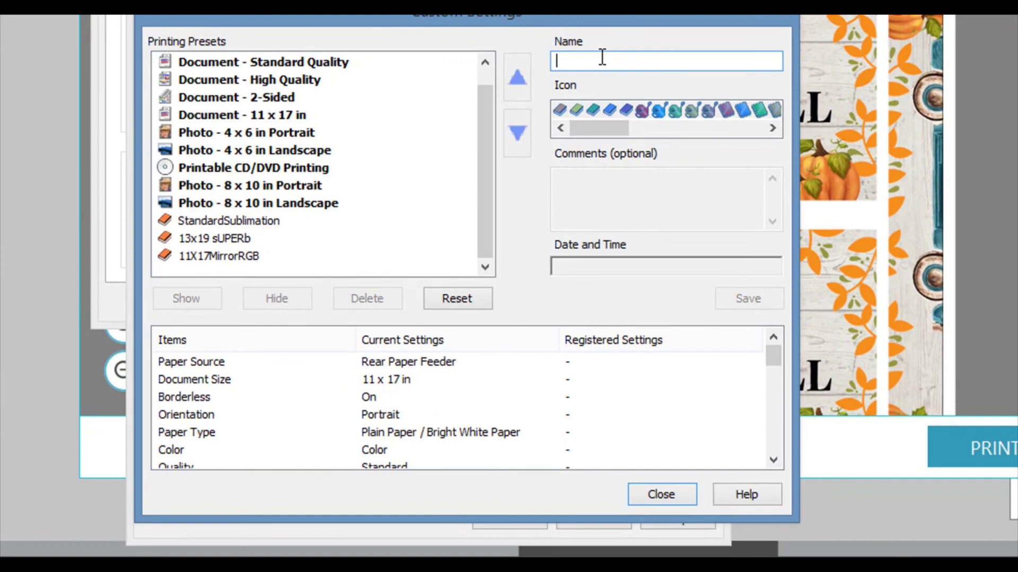
left_click(668, 494)
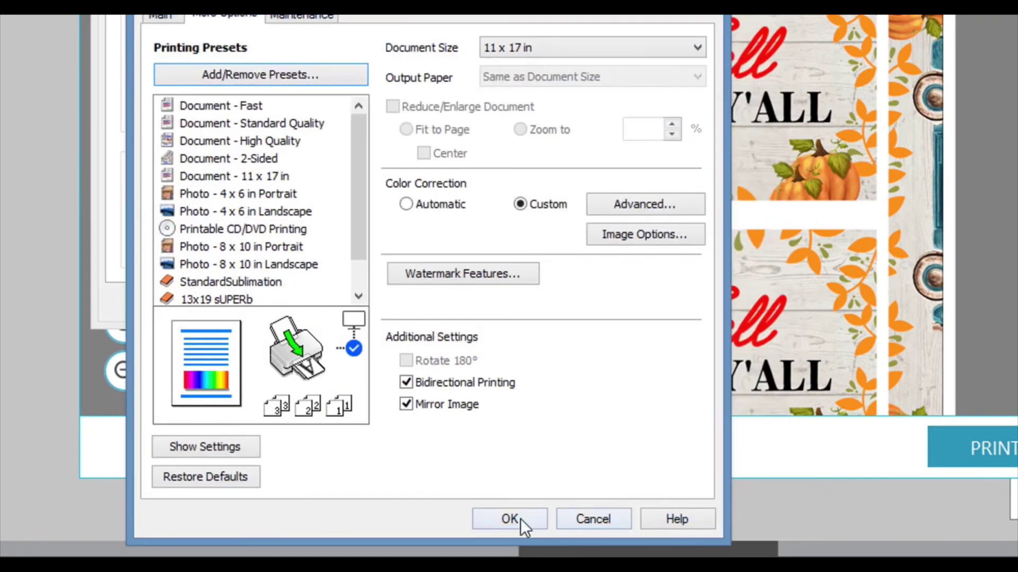
left_click(520, 516)
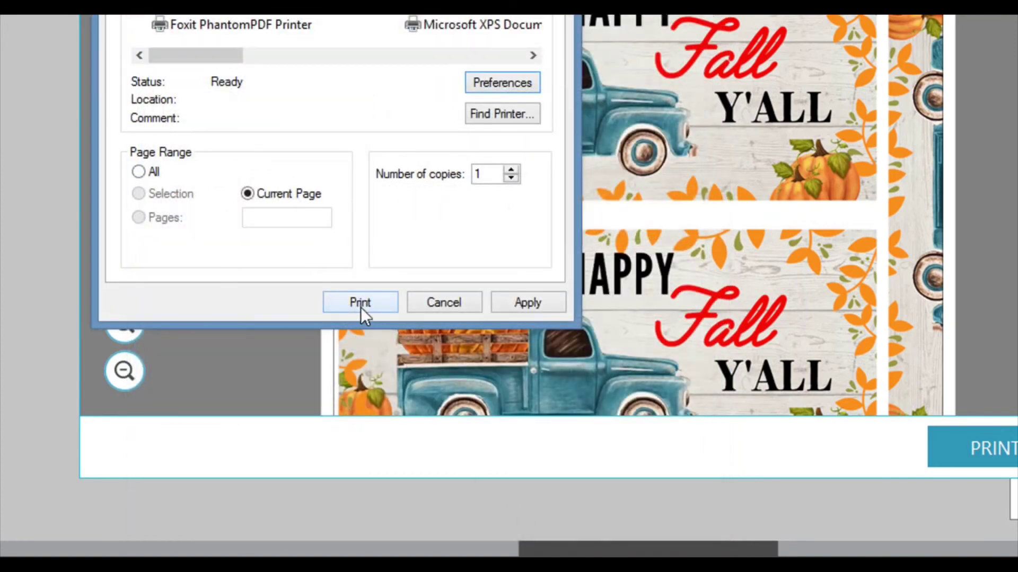
Send one copy of the sign sheet to the EPSON ET-8550 printer
left_click(361, 303)
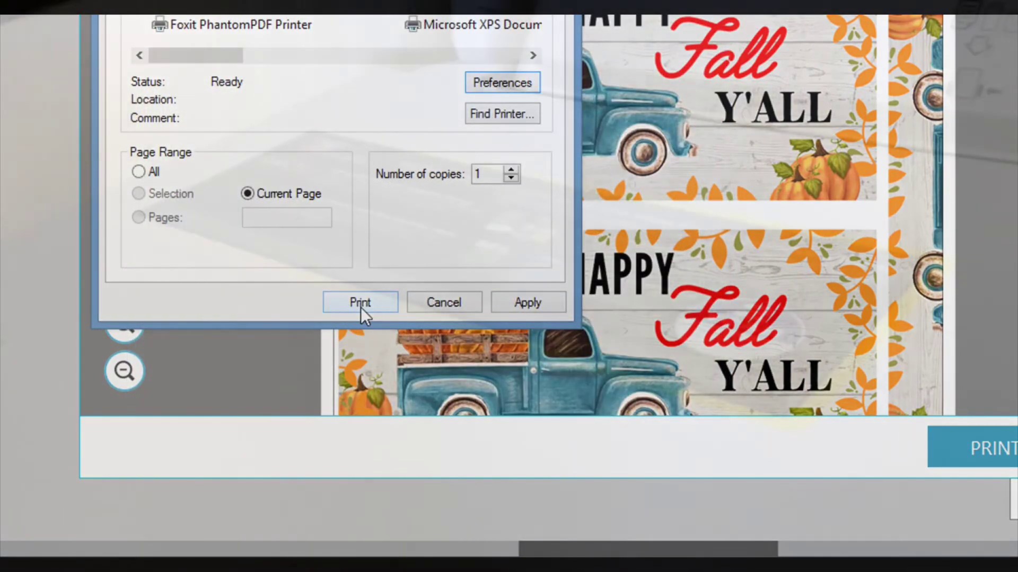